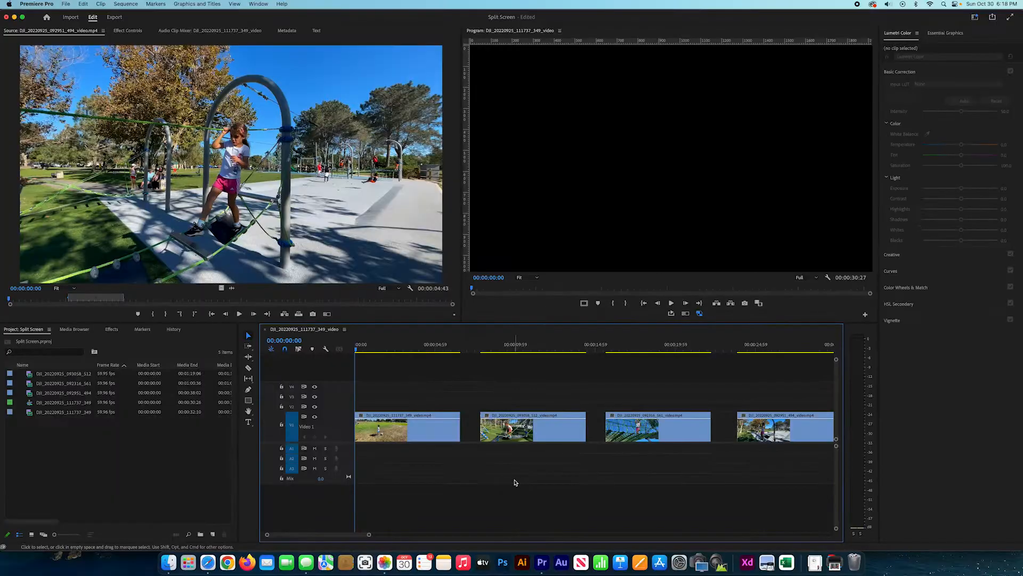
Stack the second, third and fourth clips above the first on V2, V3 and V4, all starting at the sequence's beginning
scroll(516, 482, "right", 5)
scroll(515, 483, "left", 5)
left_click_drag(405, 345, 702, 348)
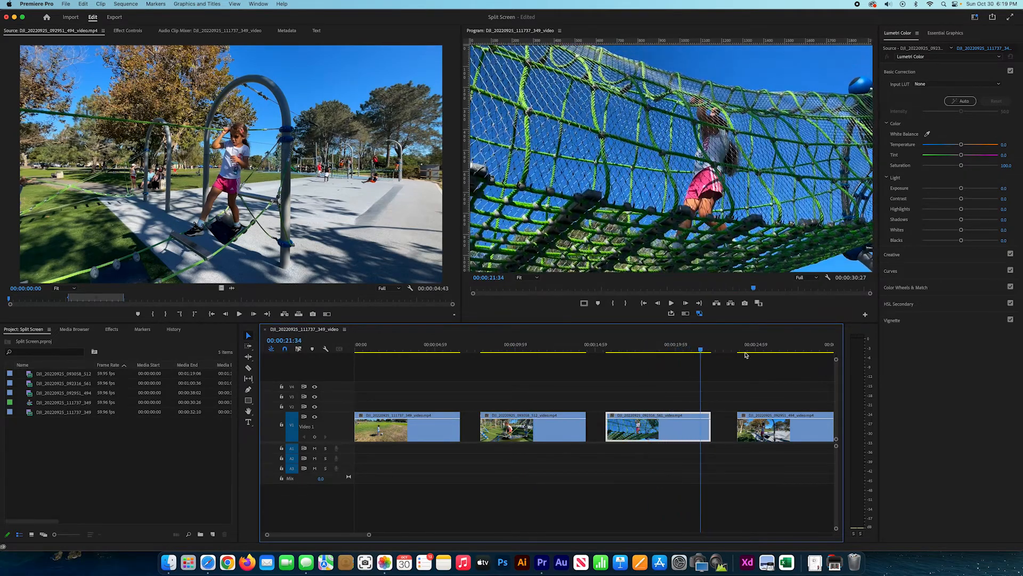
scroll(745, 355, "right", 5)
left_click_drag(605, 348, 676, 347)
key("backslash")
left_click_drag(505, 434, 380, 407)
left_click_drag(631, 432, 379, 409)
left_click_drag(772, 429, 389, 384)
Move the playhead to 00:00:05:55, apply the Crop effect to the V4 clip and show its effect settings
left_click(380, 346)
left_click_drag(379, 344, 450, 345)
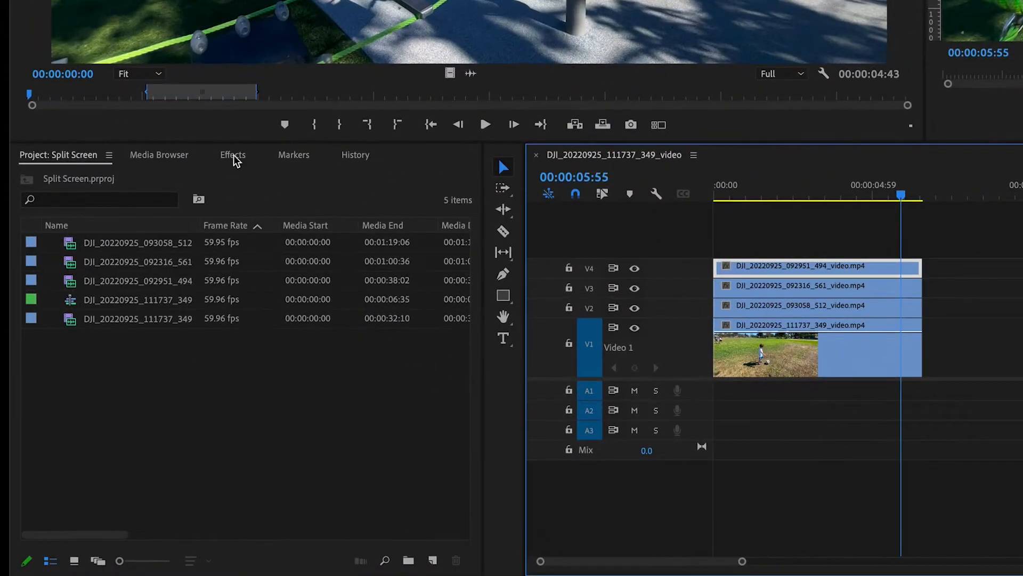
left_click(243, 158)
left_click(111, 178)
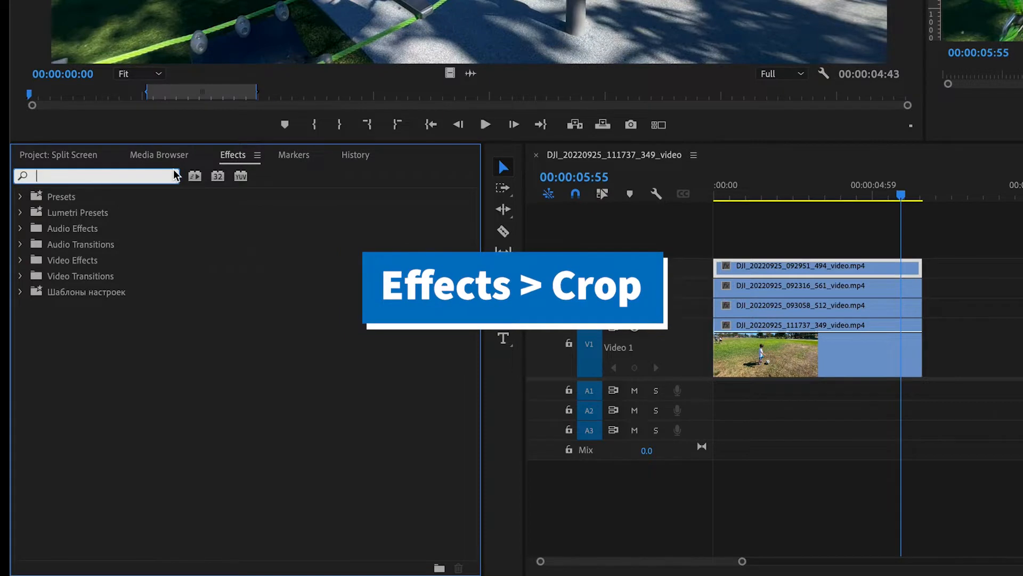
type("crop")
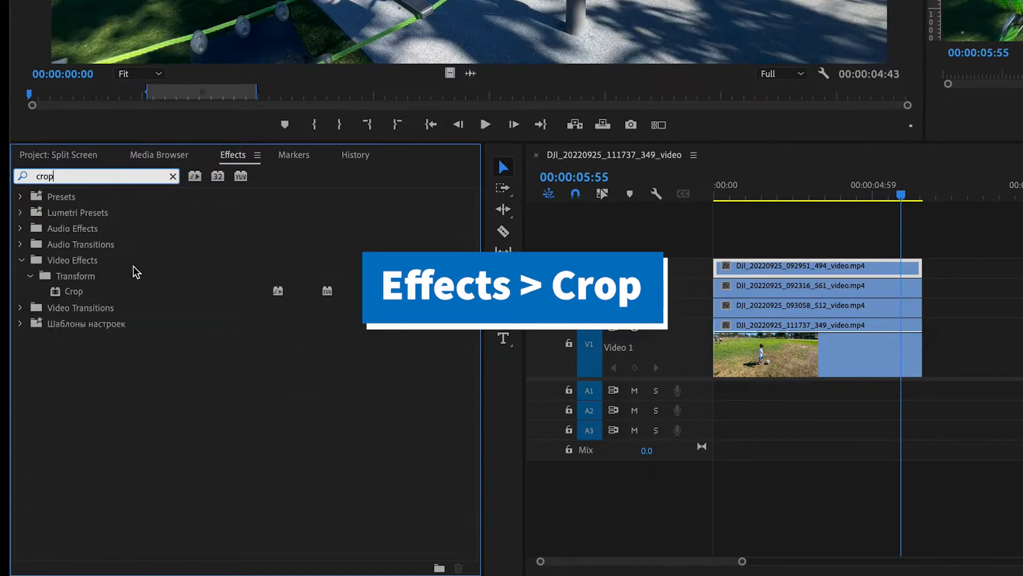
left_click_drag(95, 295, 768, 270)
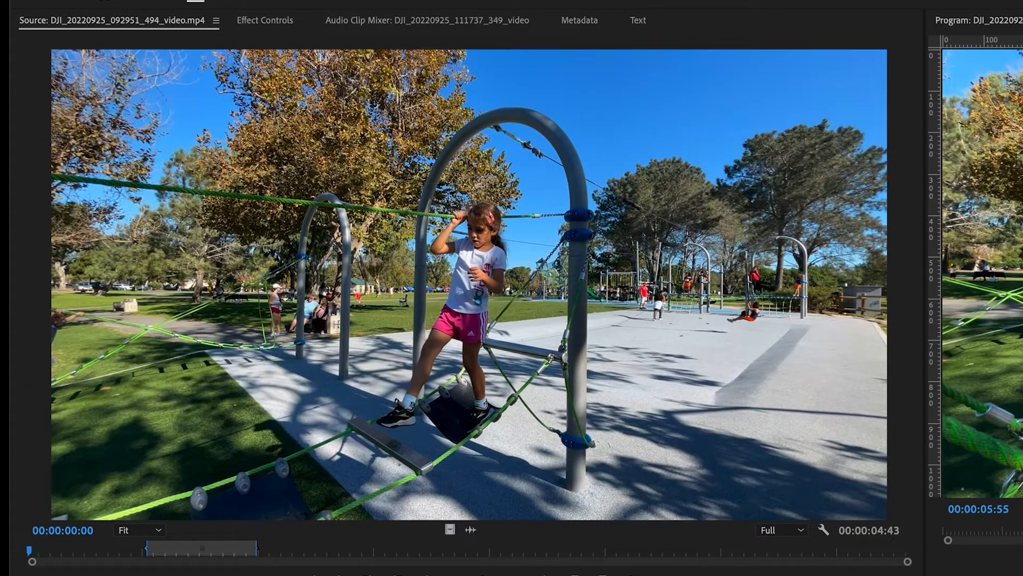
left_click(278, 20)
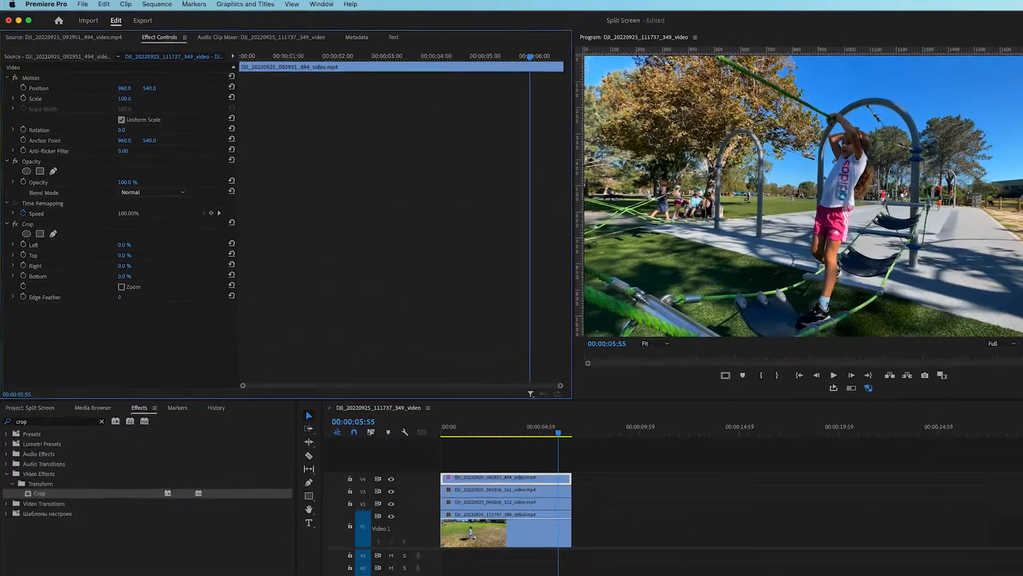
Crop the V4 clip 33% on the left and 33% on the right
left_click_drag(124, 244, 142, 244)
left_click(124, 237)
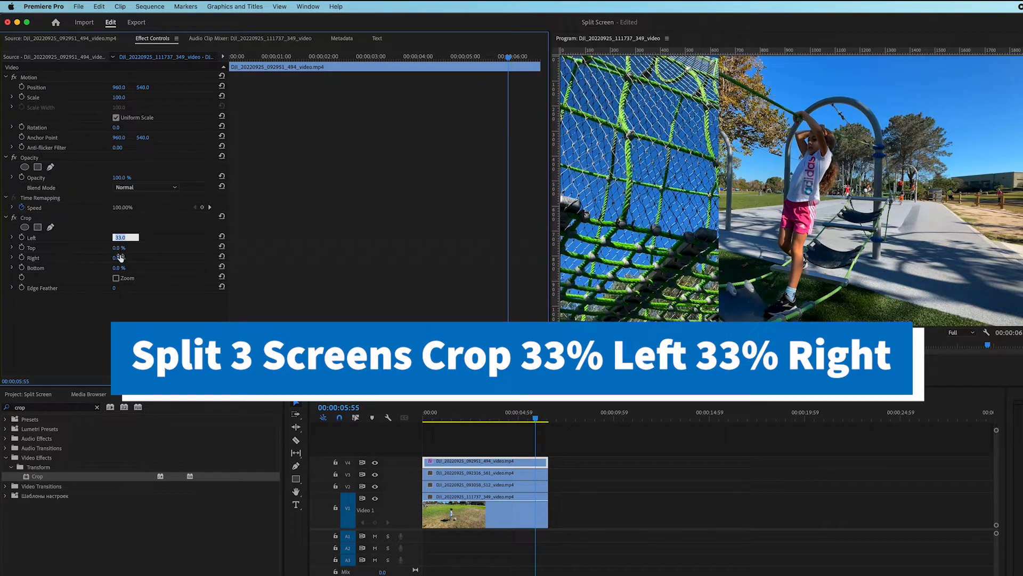
key("Return")
left_click(119, 258)
type("33")
key("Tab")
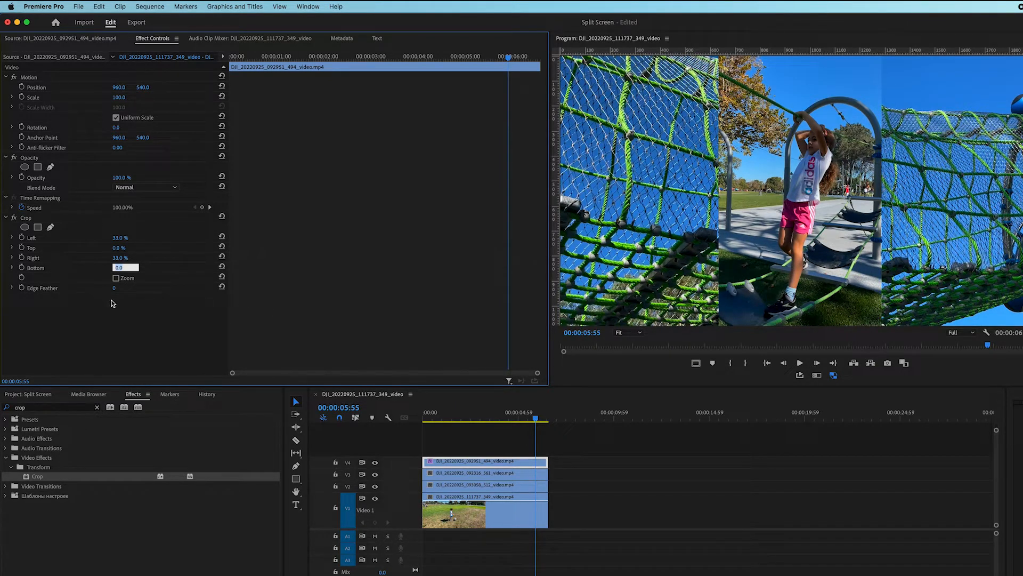
key("Return")
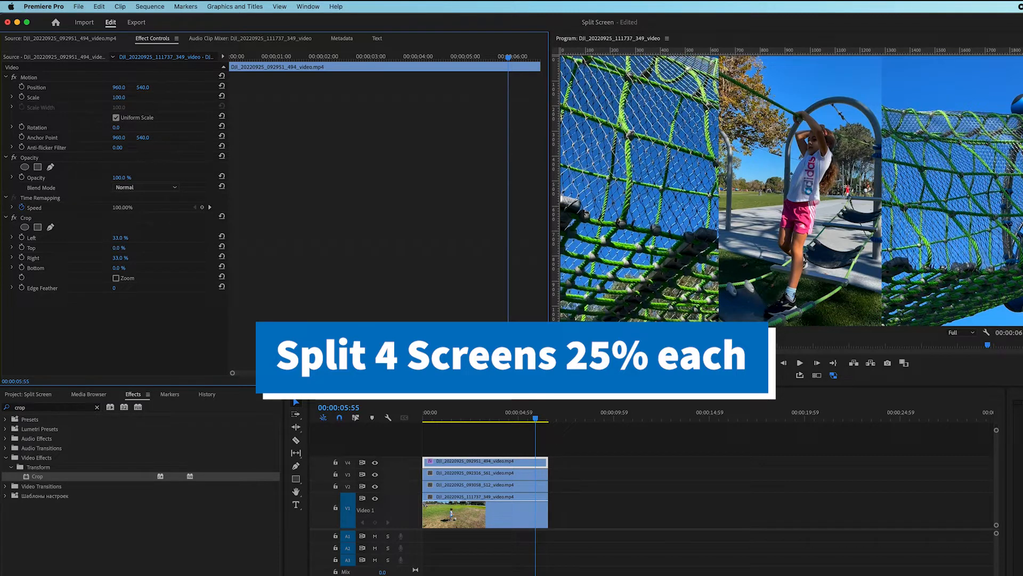
Switch to Calculator and divide 75 by 2 to work out the side crop for a four-way split
mouse_move(120, 238)
left_mouse_down()
mouse_move(108, 237)
mouse_move(118, 237)
left_mouse_up()
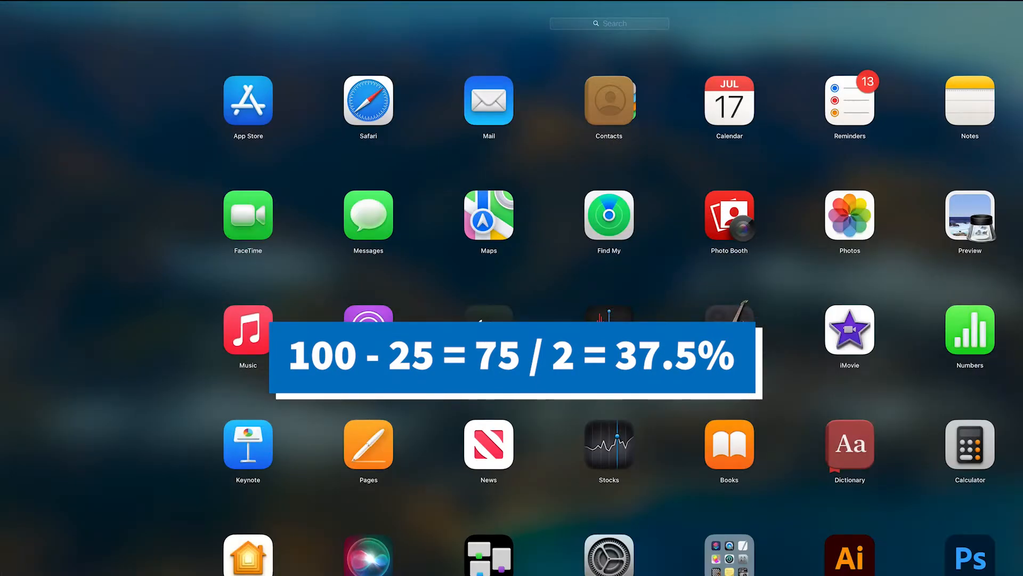
left_click(970, 444)
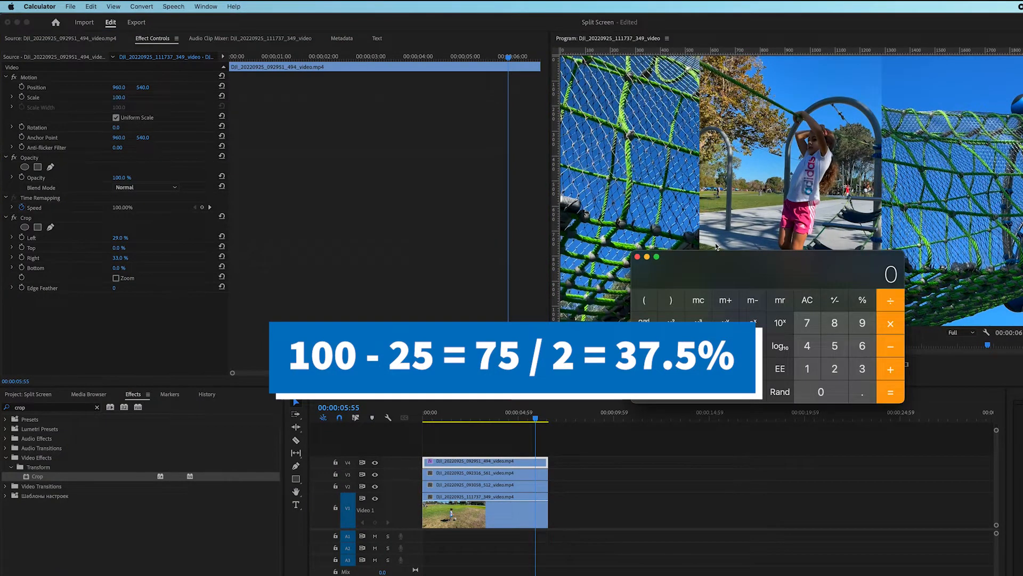
type("75 / 2")
key("Return")
left_click(135, 255)
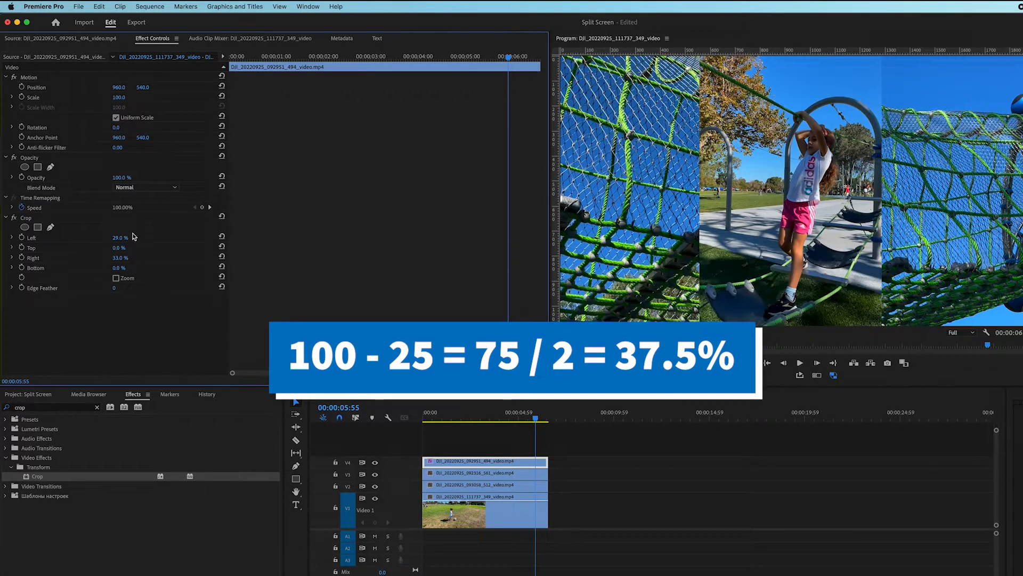
Set the V4 clip's left and right crop to 37.5% each
left_click_drag(120, 238, 130, 238)
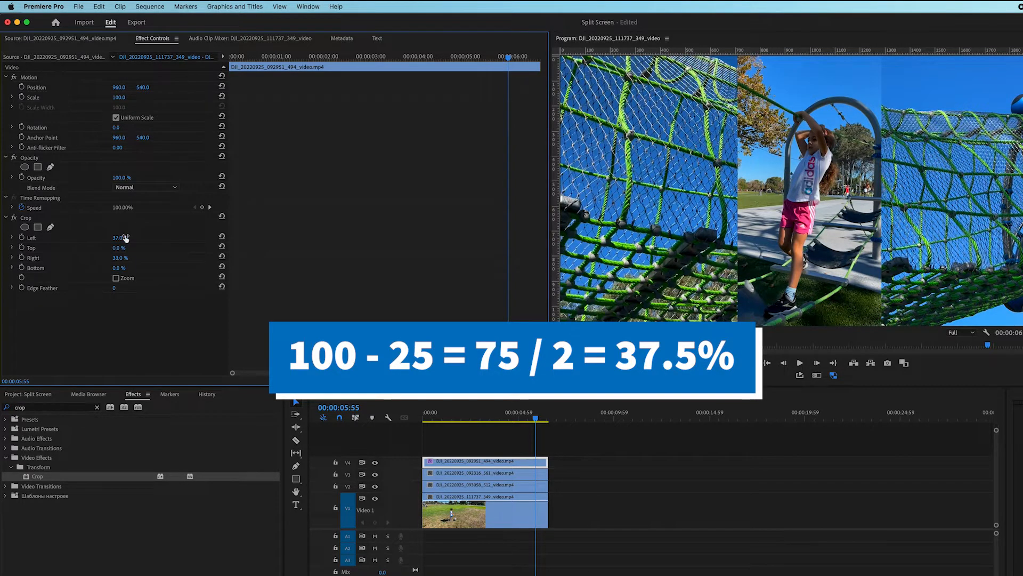
left_click(125, 237)
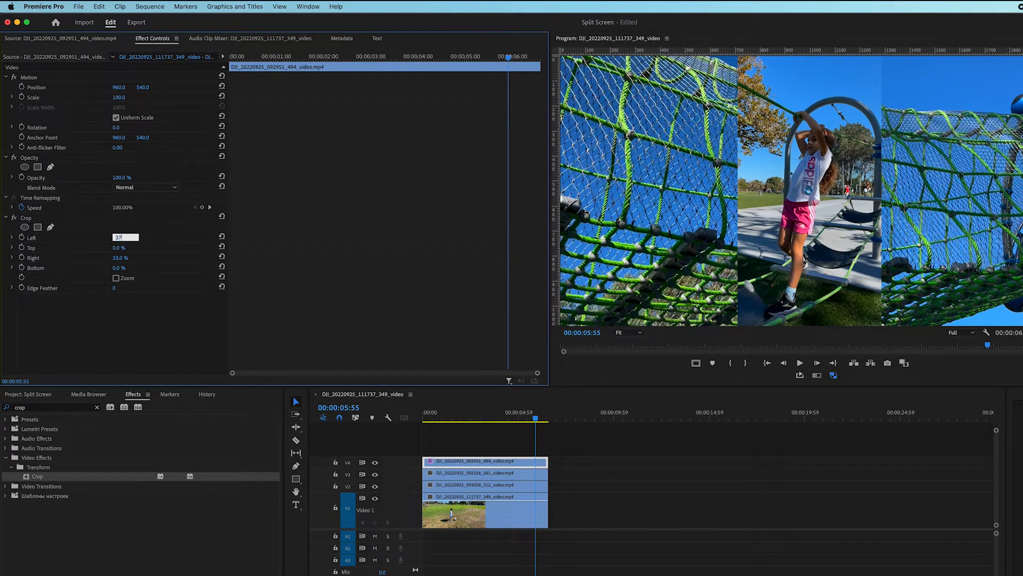
type("37.5")
key("Tab")
key("Tab")
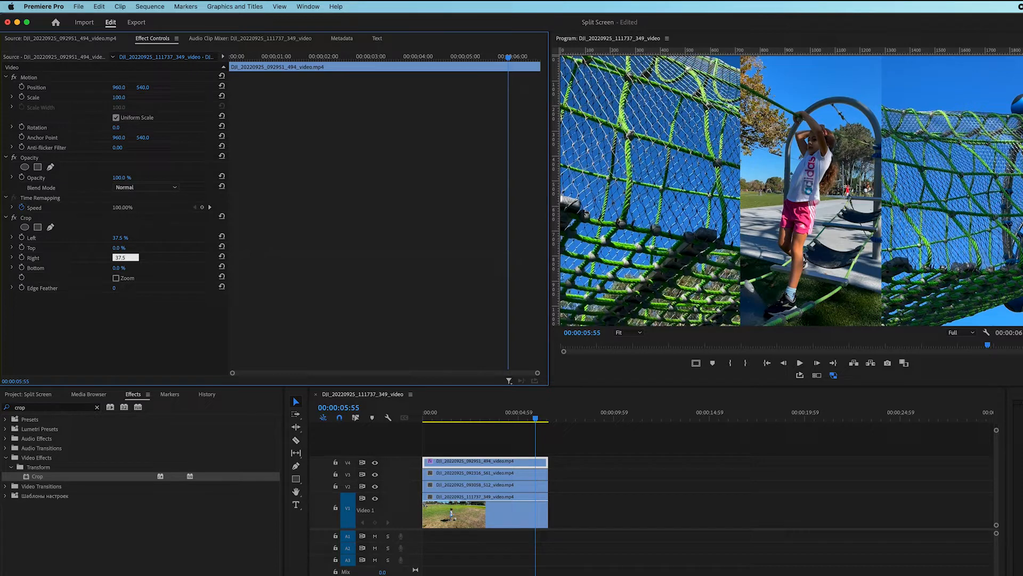
key("Tab")
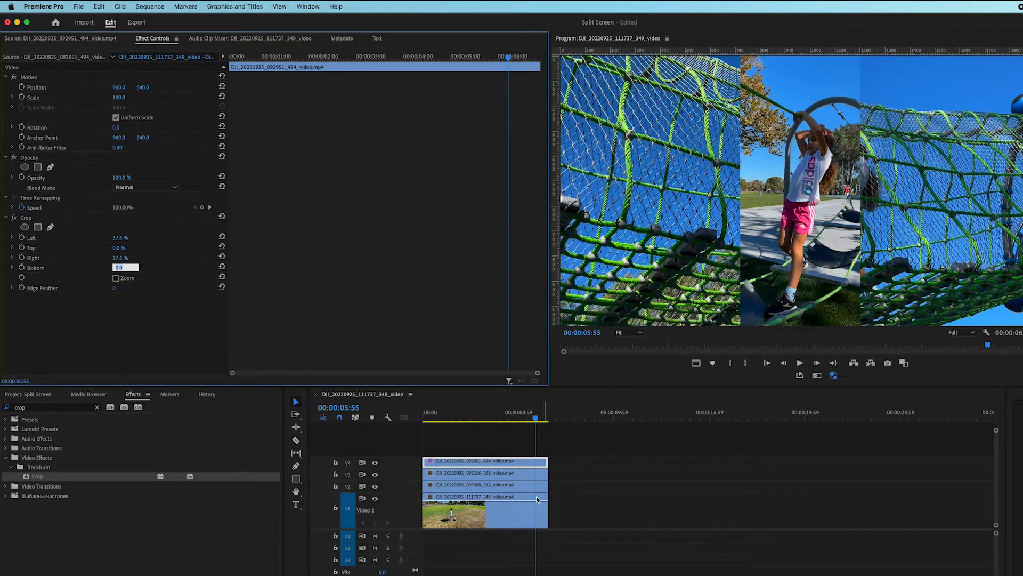
Shift the V4 clip to the left edge of the frame by setting its horizontal position to 235
left_click(510, 463)
left_click_drag(118, 88, 1, 95)
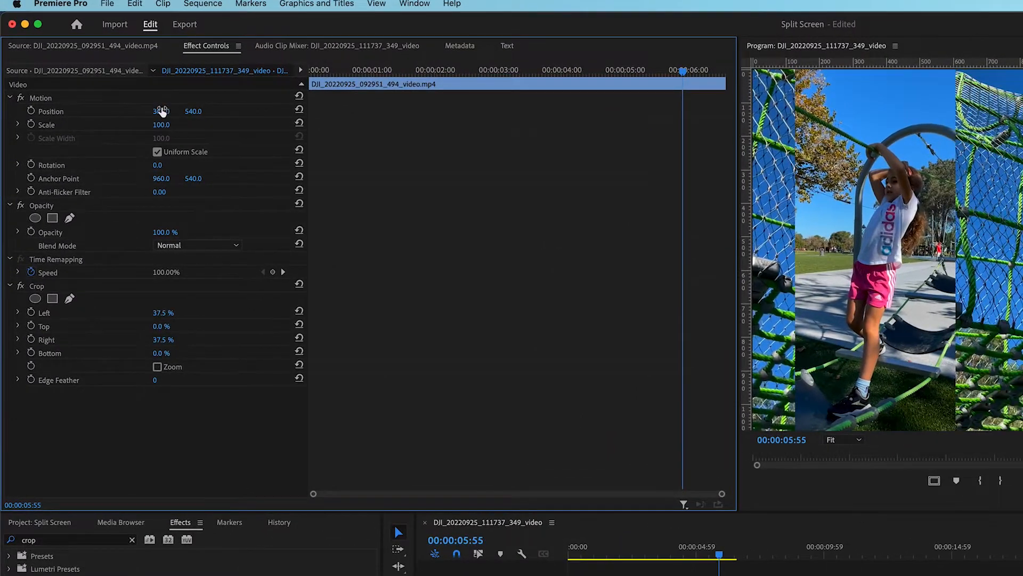
left_click_drag(162, 111, 94, 110)
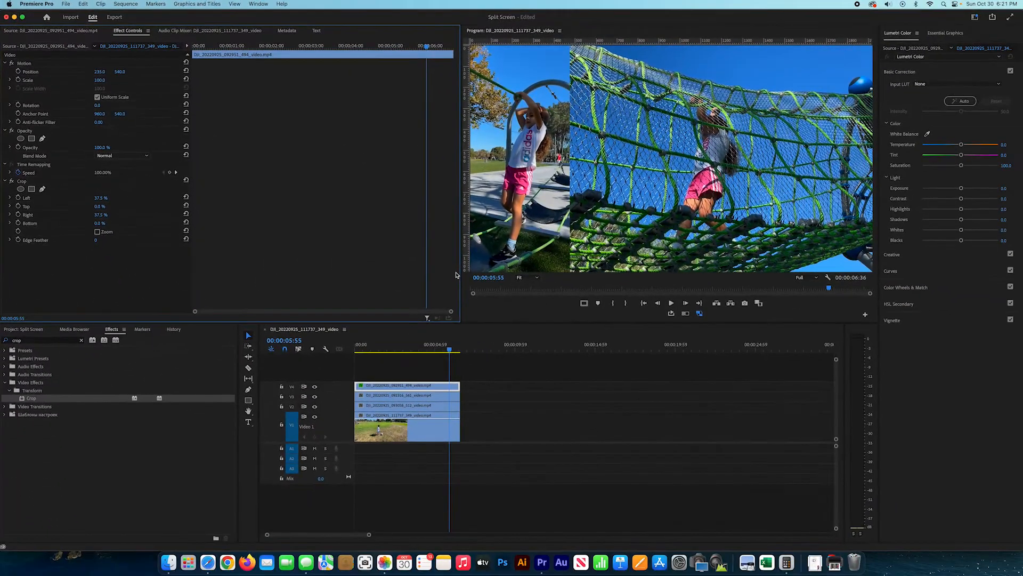
Copy the Crop effect from the V4 clip and paste it onto the V3 clip
left_click(418, 395)
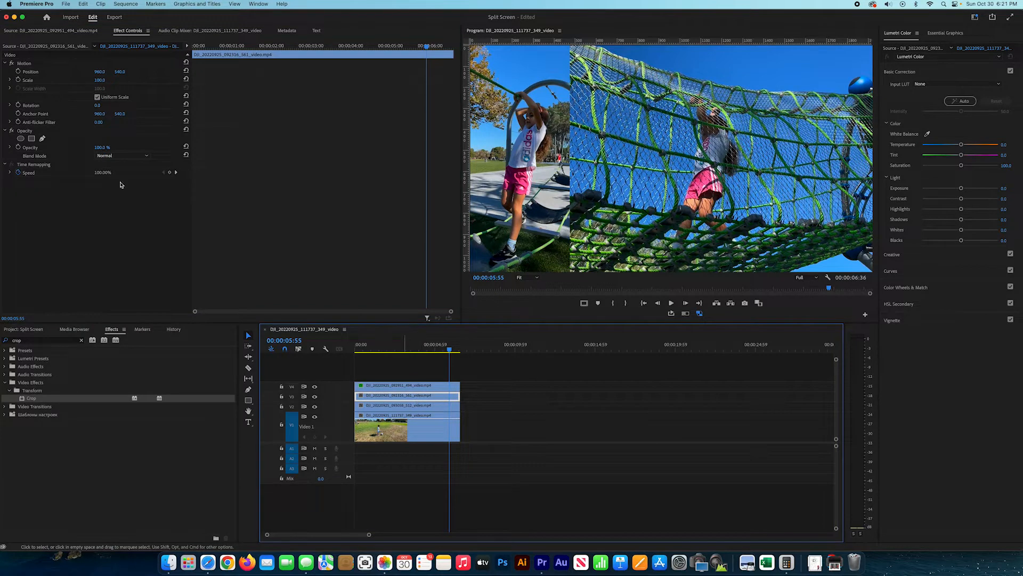
left_click(419, 385)
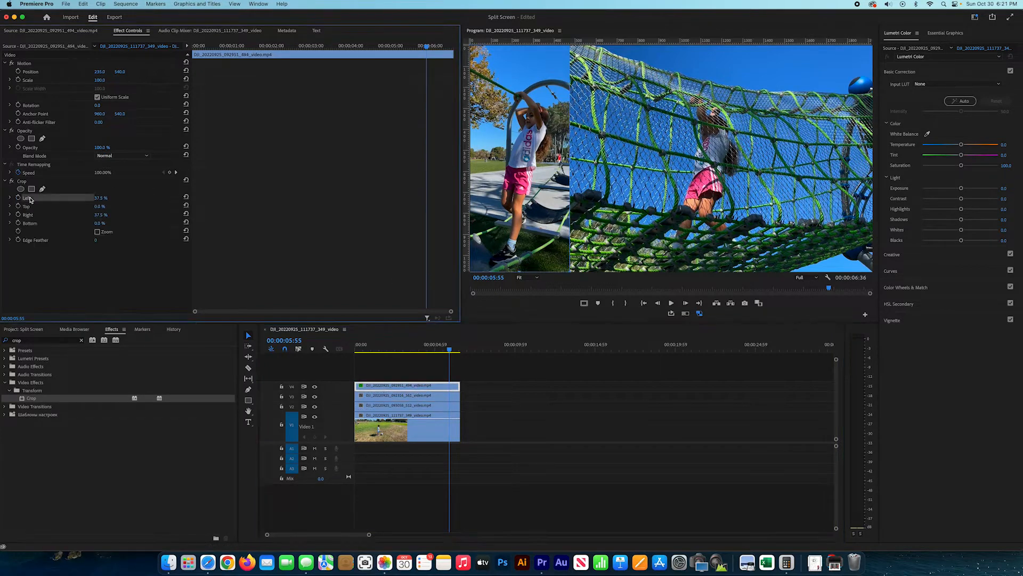
left_click(32, 183)
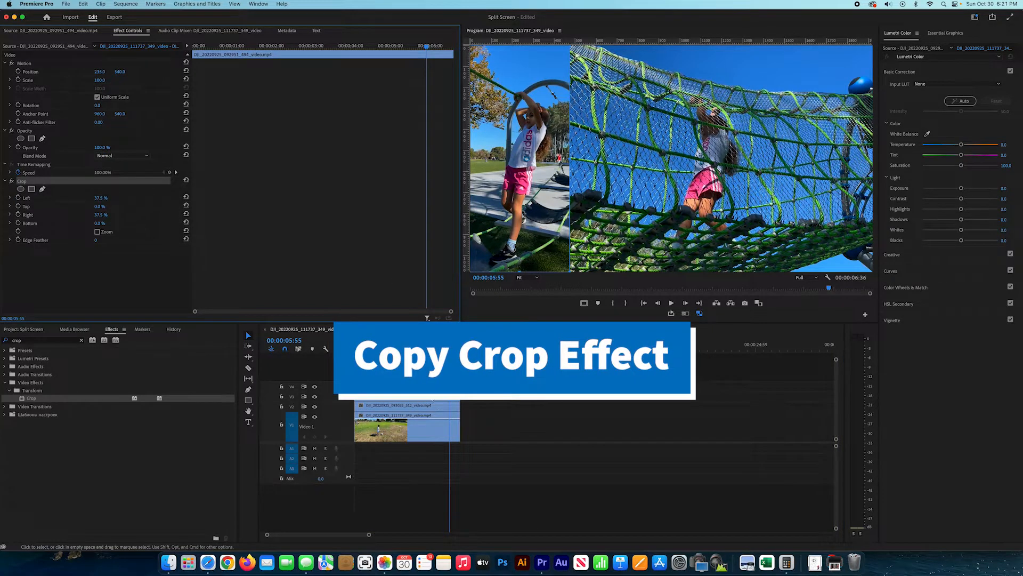
left_click(433, 397)
key("cmd+v")
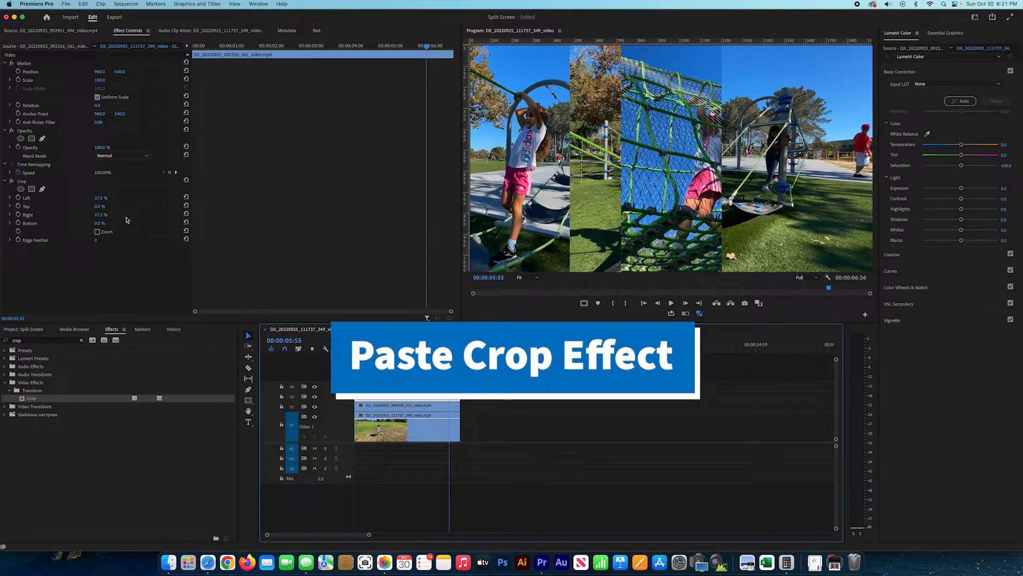
Set the V3 clip's crop to 47.5% on the left and 27.5% on the right
left_click(100, 199)
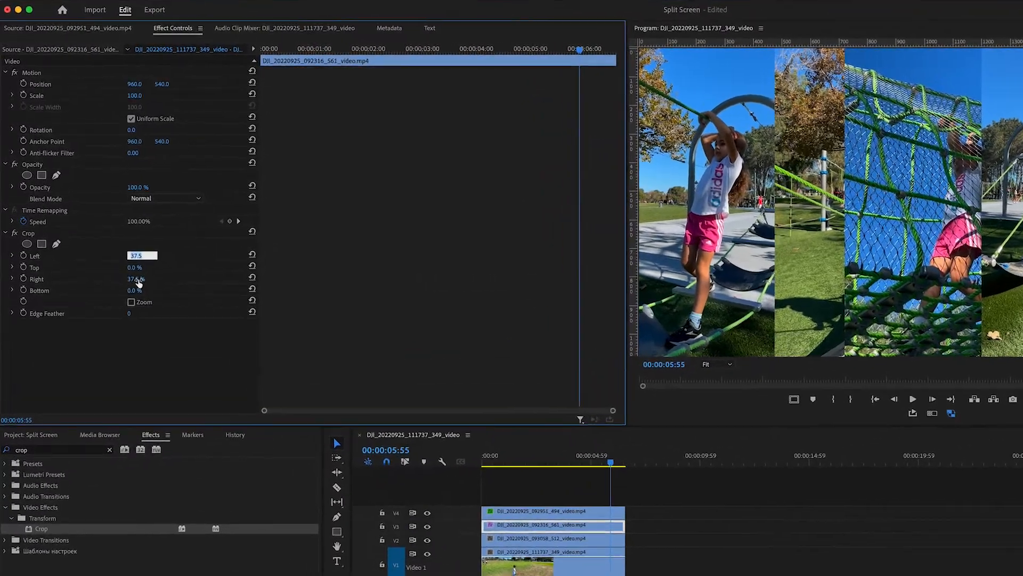
left_click_drag(138, 283, 128, 283)
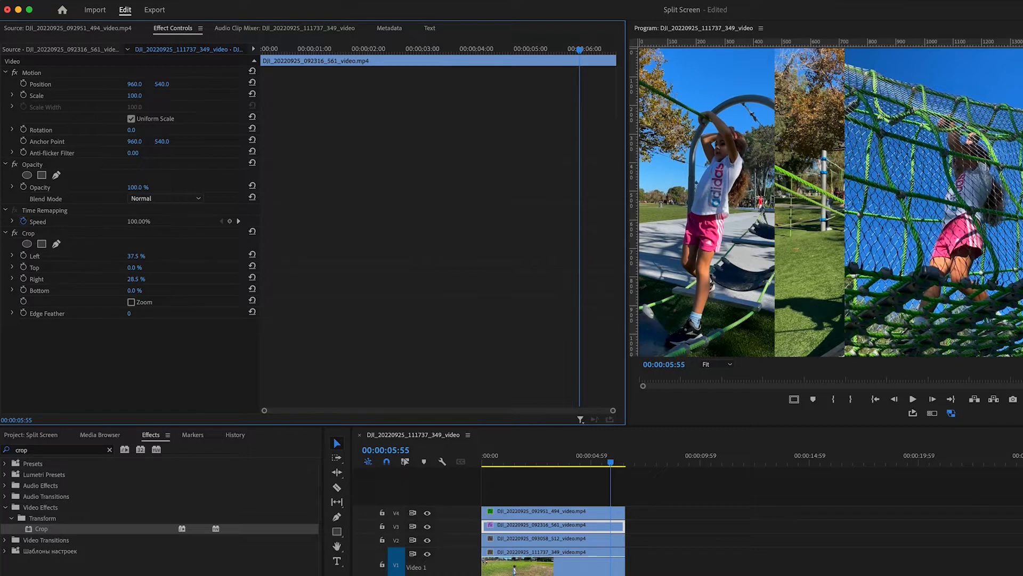
left_click(136, 279)
type("27.5")
key("Return")
left_click(138, 257)
type("4")
key("Return")
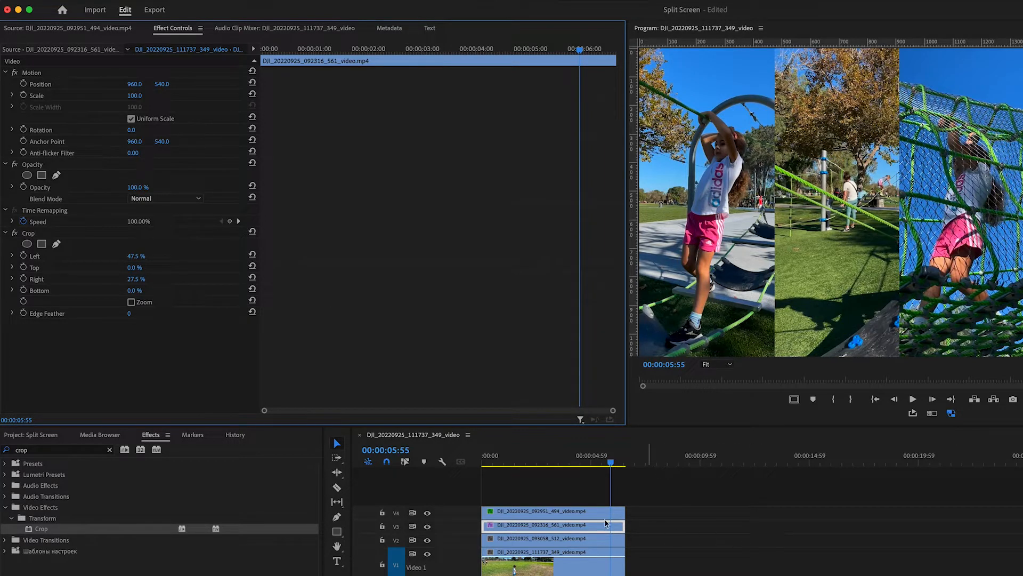
Move the playhead to 00:00:00:34 and set the V3 clip's horizontal position to 524, beside the first strip
left_click_drag(602, 461, 494, 463)
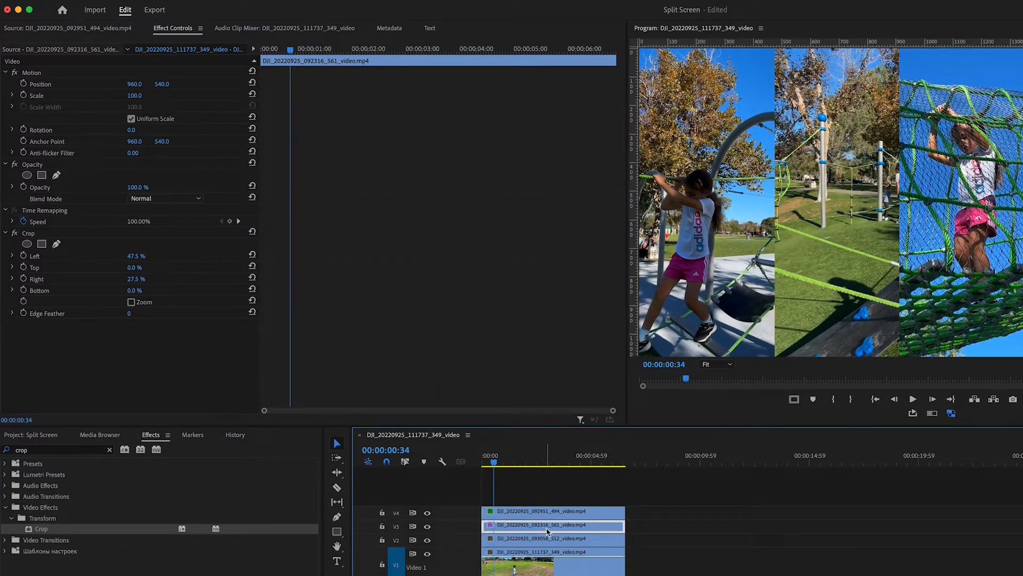
left_click_drag(134, 84, 0, 84)
Try pasting the previously copied Crop effect with 37.5% sides onto the V2 clip
left_click(526, 544)
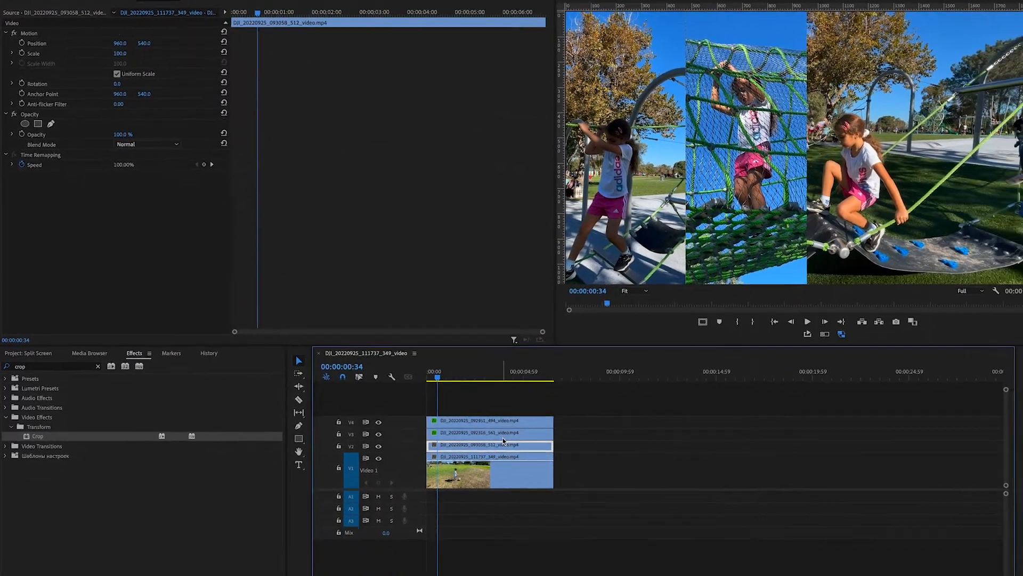
key("super+v")
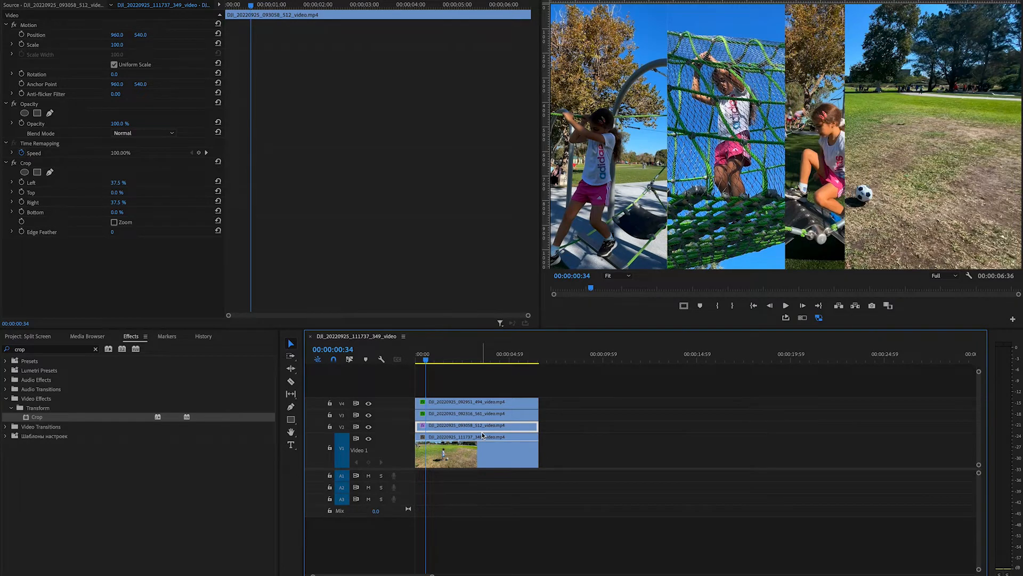
left_click(644, 414)
Copy the Crop effect from the V3 clip and paste it onto the V2 clip
left_click(441, 413)
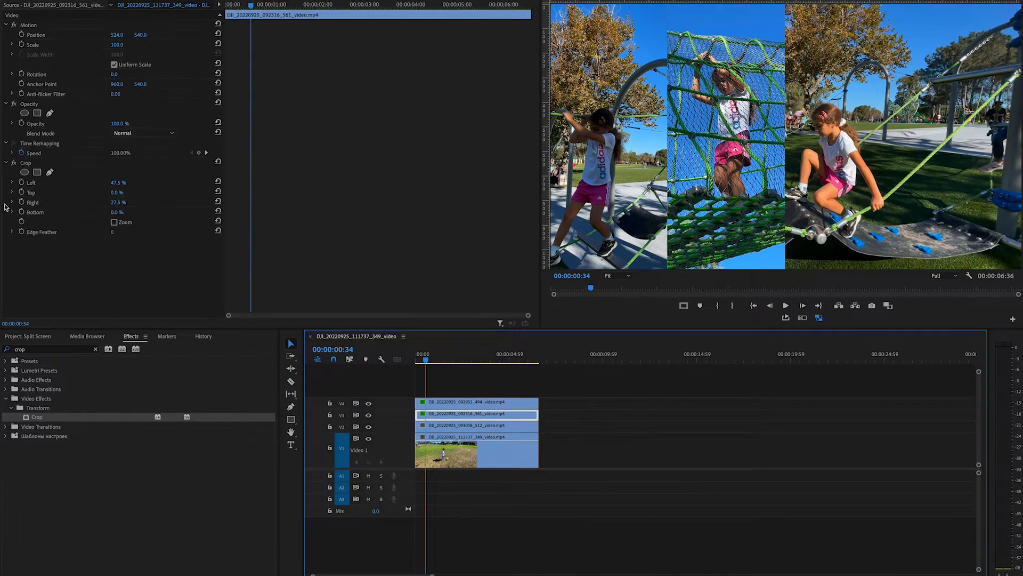
left_click(25, 166)
right_click(31, 166)
left_click(46, 225)
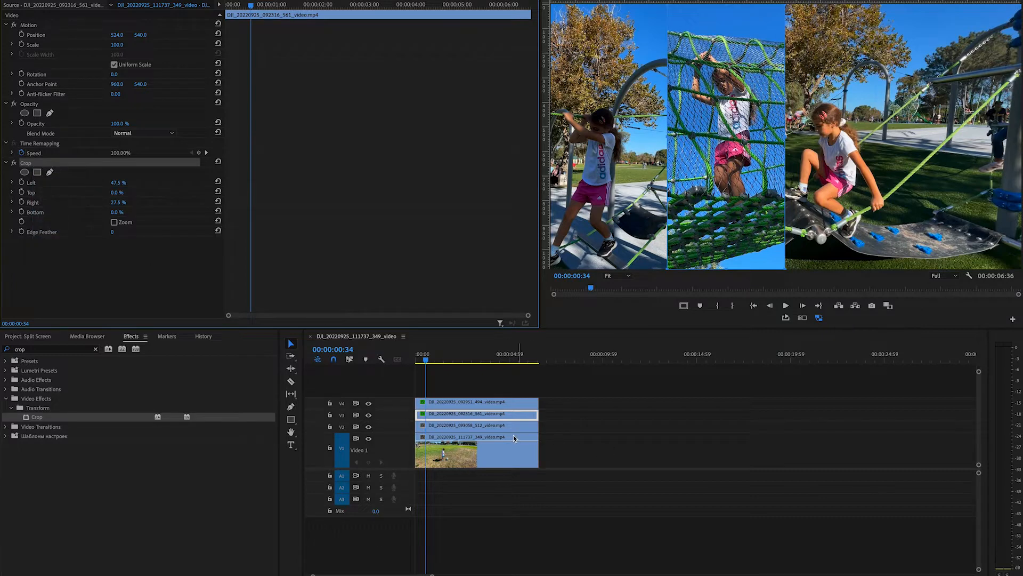
left_click(490, 426)
right_click(84, 194)
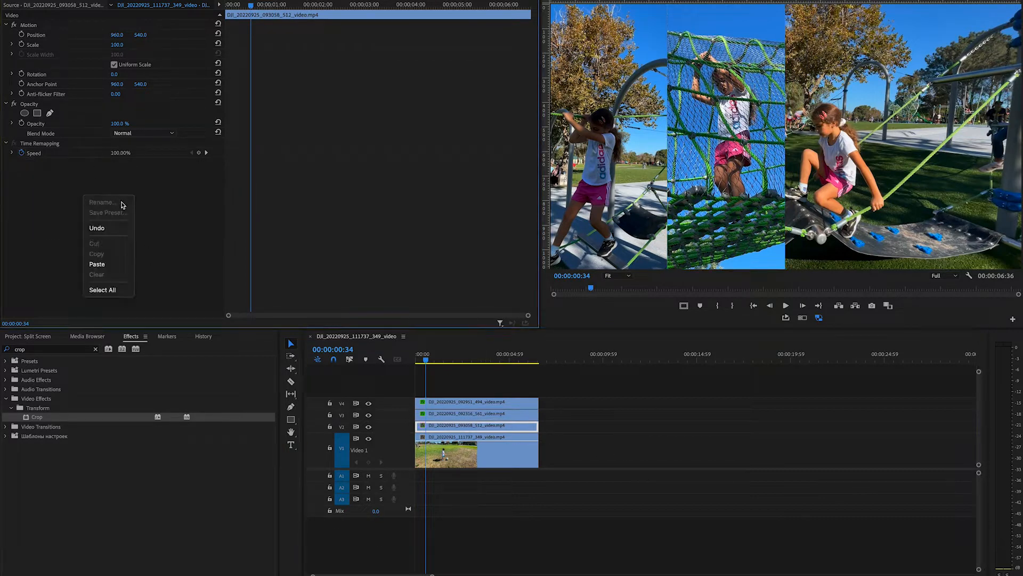
left_click(117, 265)
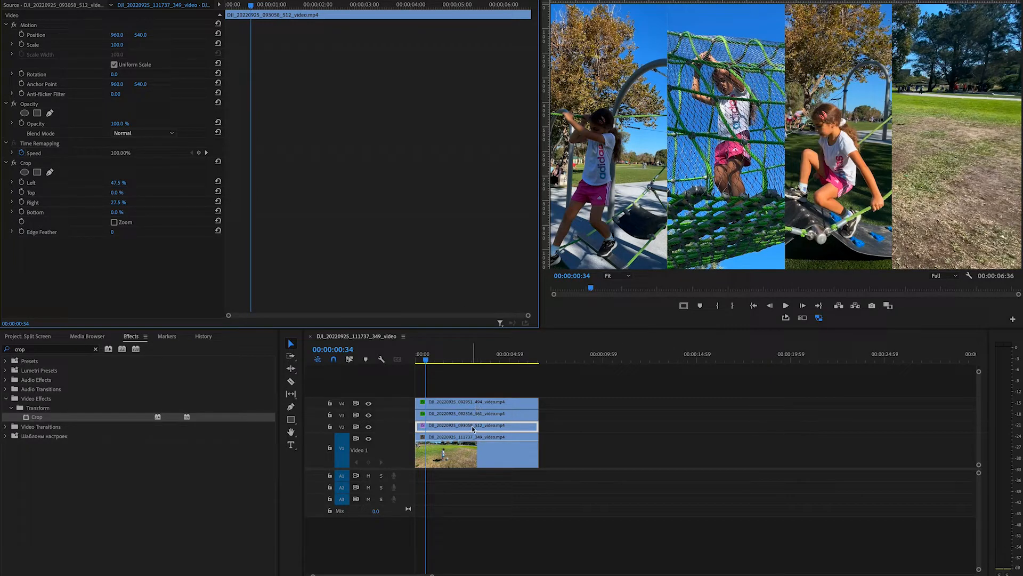
Try a horizontal position of 1005 for the V2 clip and a 15.5% right crop, checking the frame at 00:00:04:12
left_click_drag(115, 35, 140, 35)
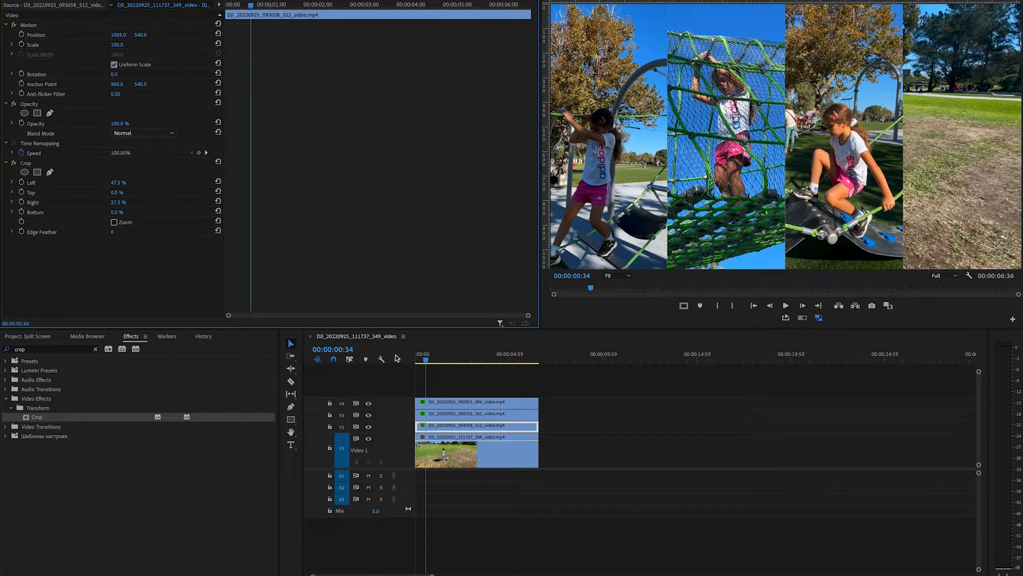
left_click_drag(427, 357, 495, 361)
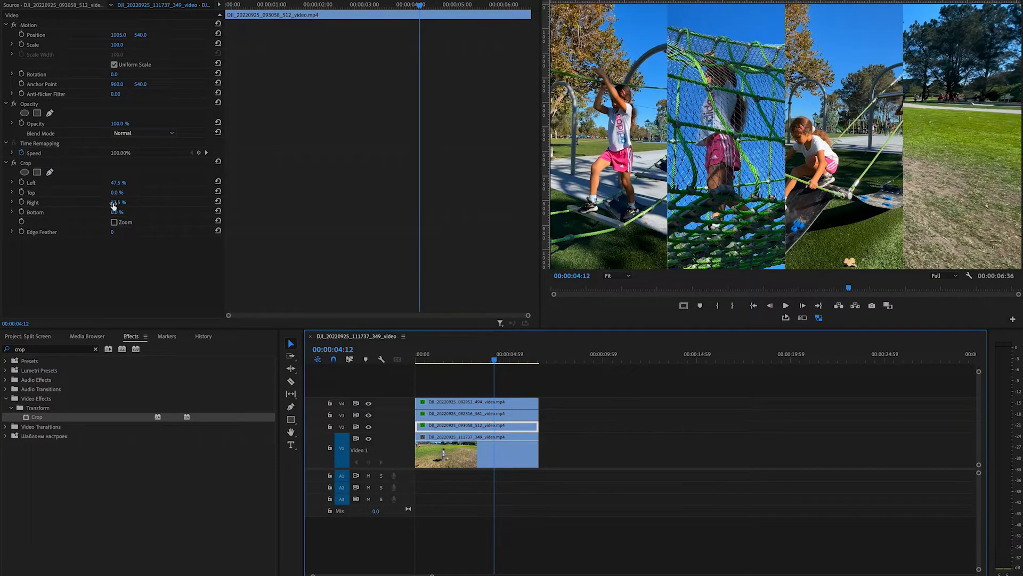
left_click_drag(114, 206, 108, 206)
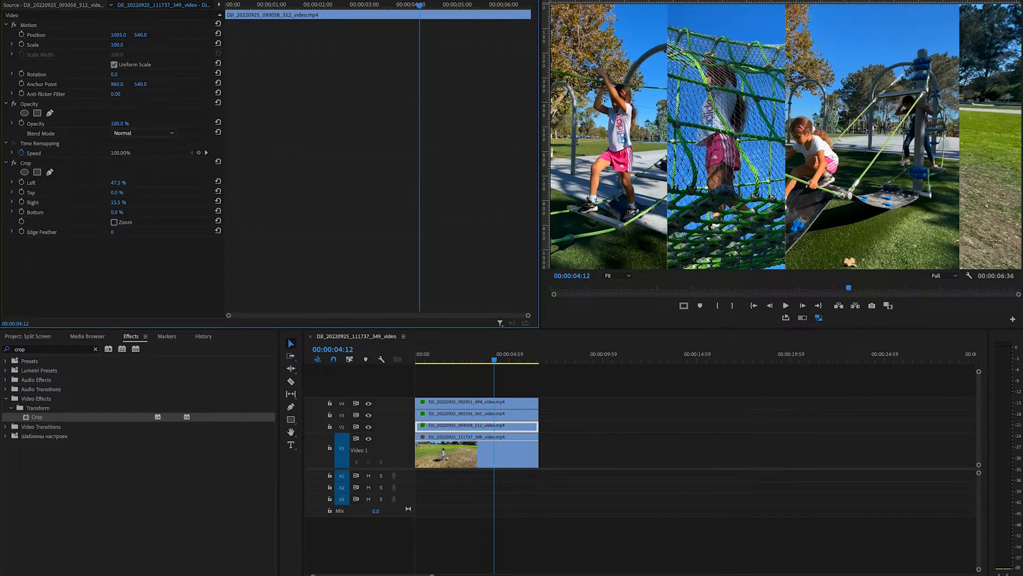
key("ctrl+z")
Set the V2 clip's crop to 37.5% on both the right and left sides
left_click(115, 203)
type("37.5")
key("Return")
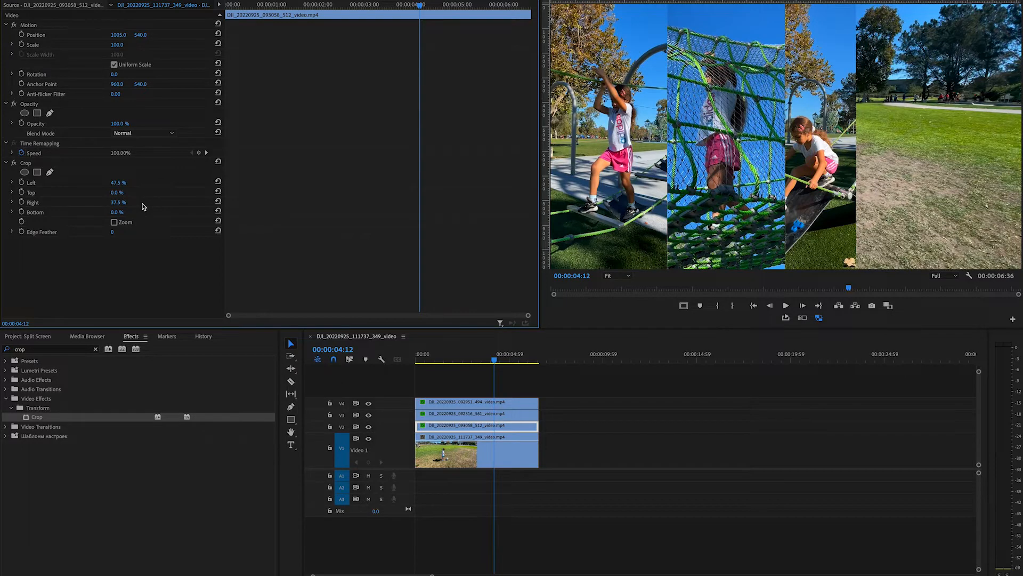
left_click(118, 182)
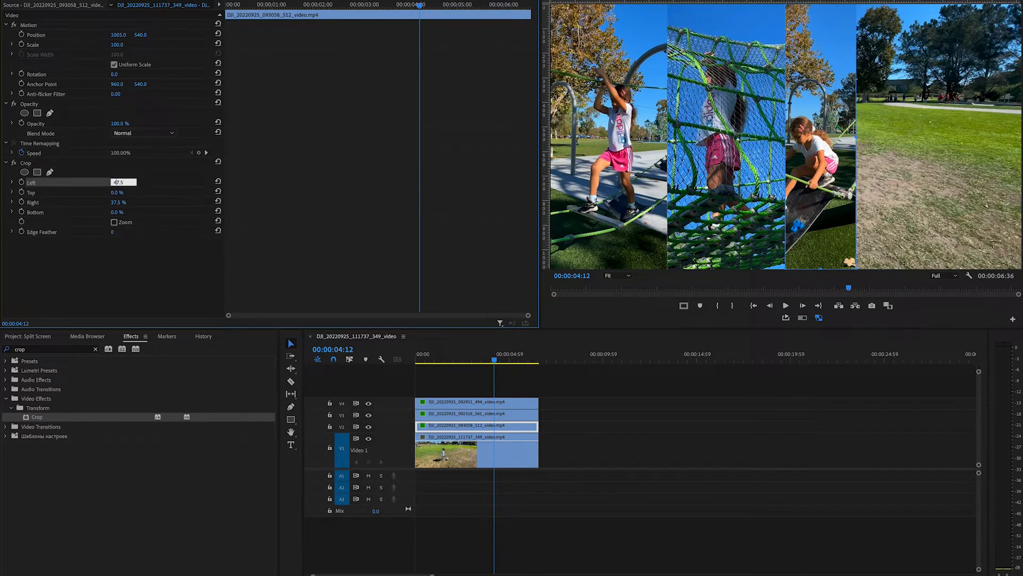
type("37.5")
key("Return")
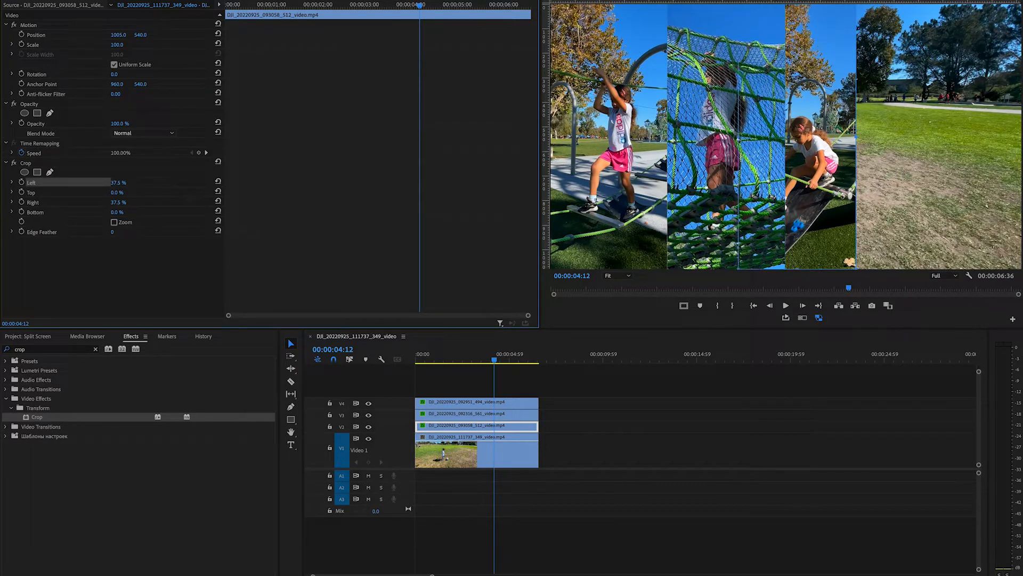
Set the V2 clip's horizontal position to 1200 so it fills the third strip
left_click(653, 429)
left_click(503, 427)
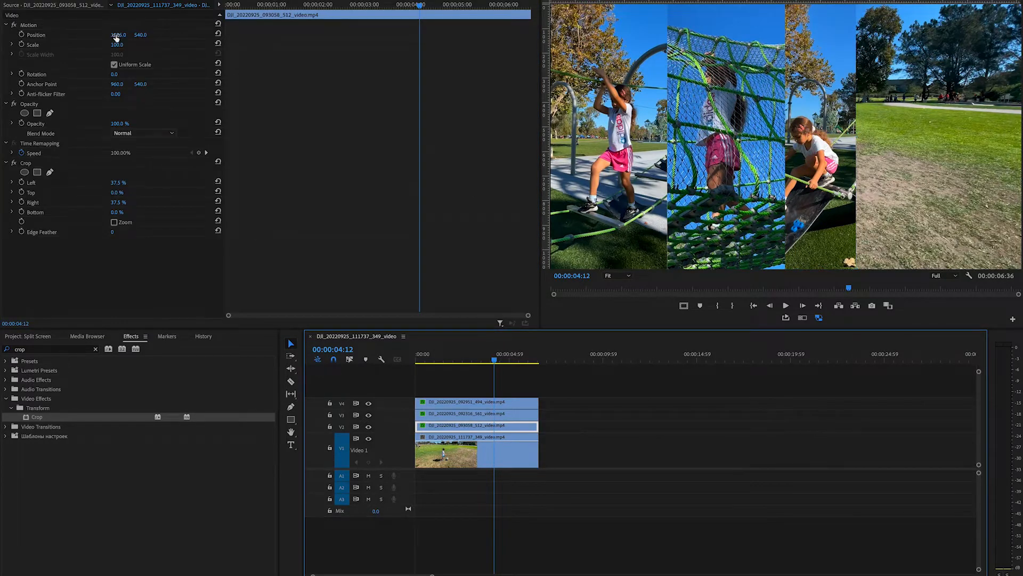
left_click_drag(116, 38, 220, 37)
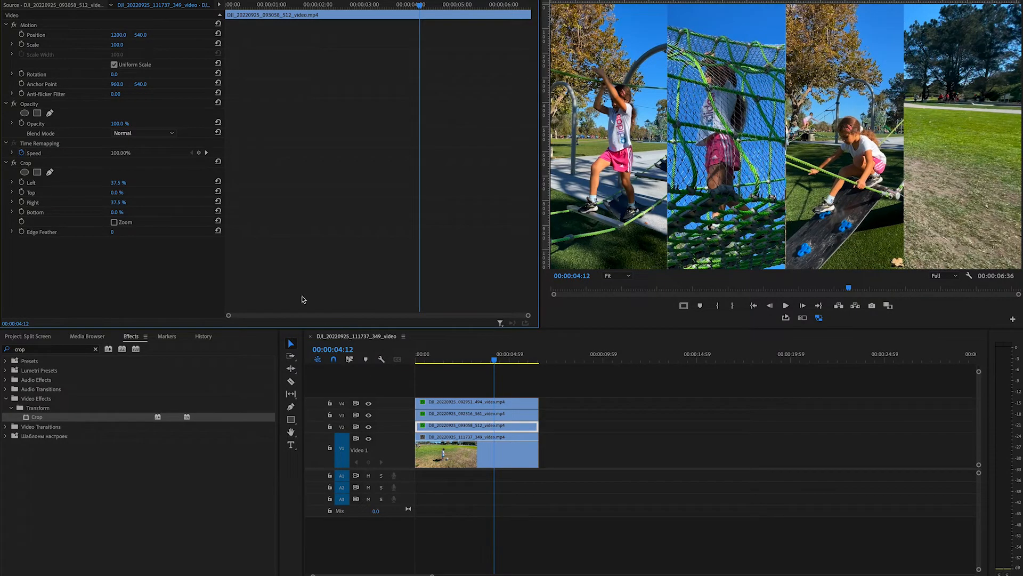
Set the V1 clip's horizontal position to 1702 and preview the four strips, leaving the playhead at 00:00:02:21
left_click(512, 455)
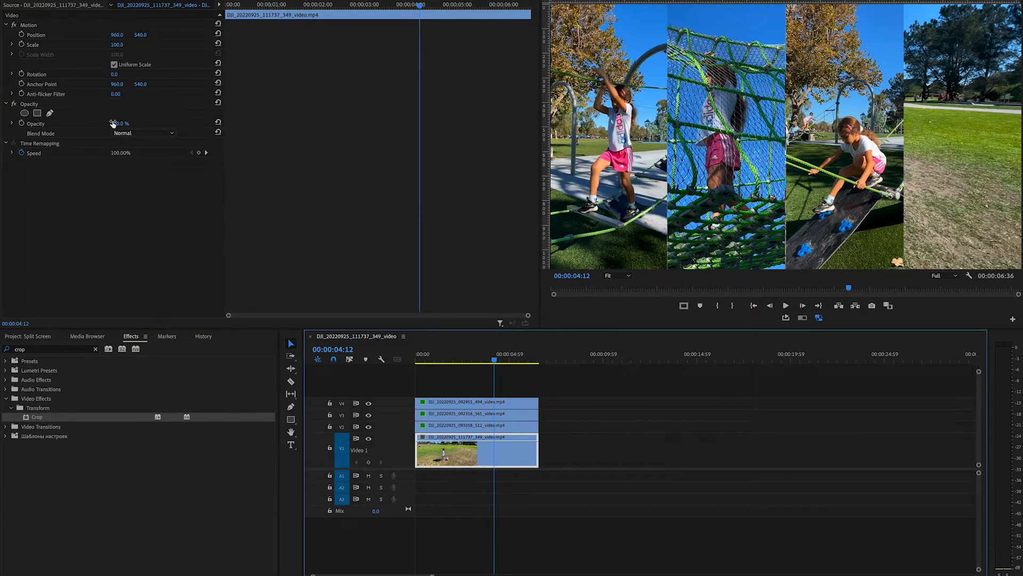
left_click_drag(117, 34, 216, 35)
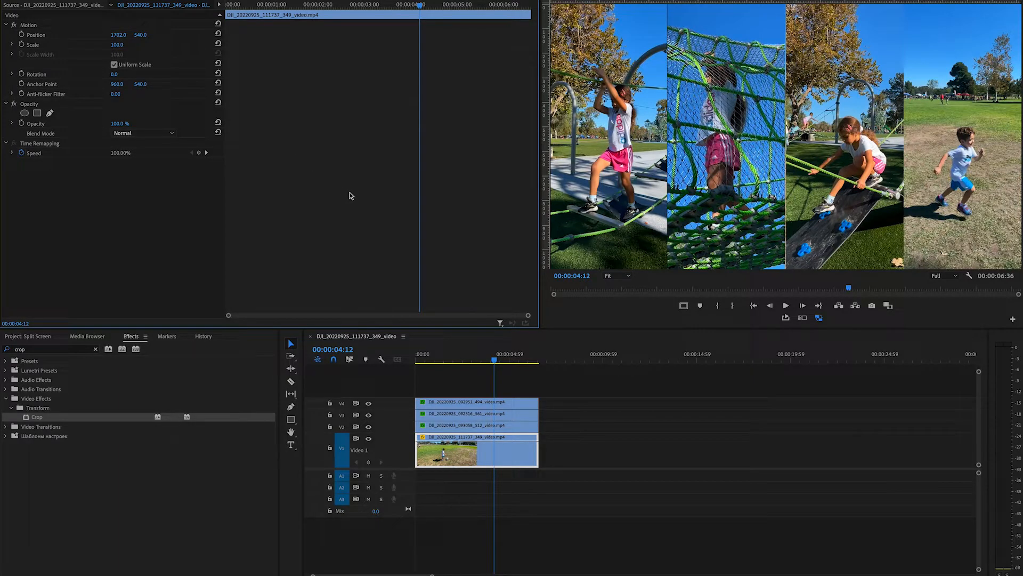
key("Left")
mouse_move(493, 356)
left_mouse_down()
mouse_move(419, 356)
mouse_move(496, 358)
left_mouse_up()
key("space")
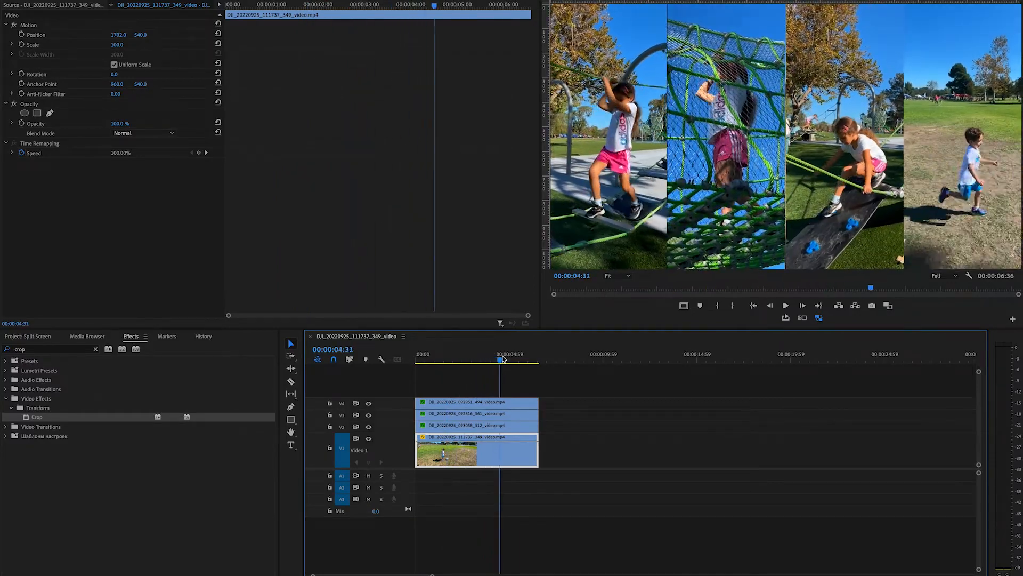
left_click_drag(538, 361, 461, 362)
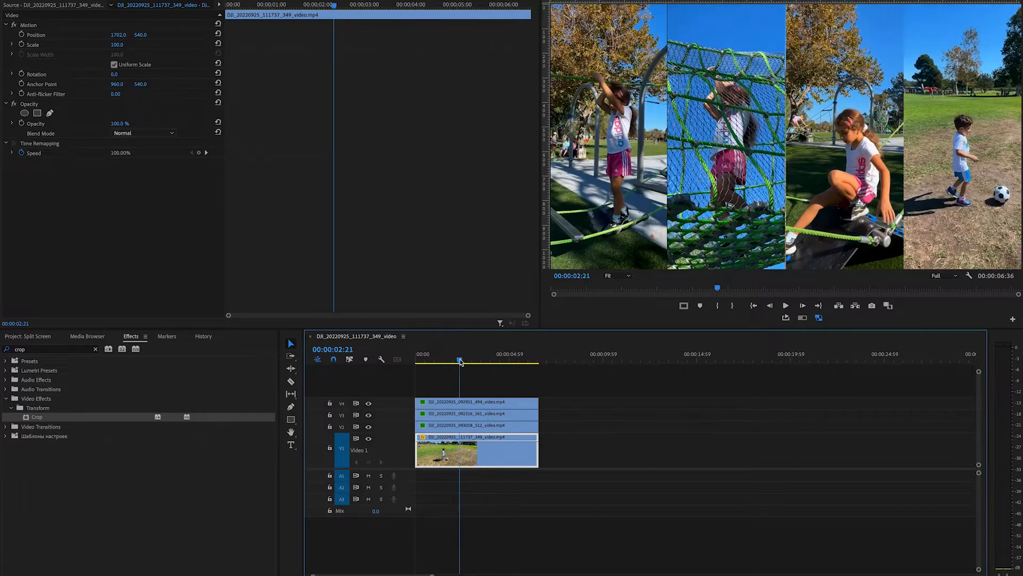
Draw a thin full-height rectangle, 17 by 1086, over the seam between the first and second strips, with no clip selected
left_click(502, 477)
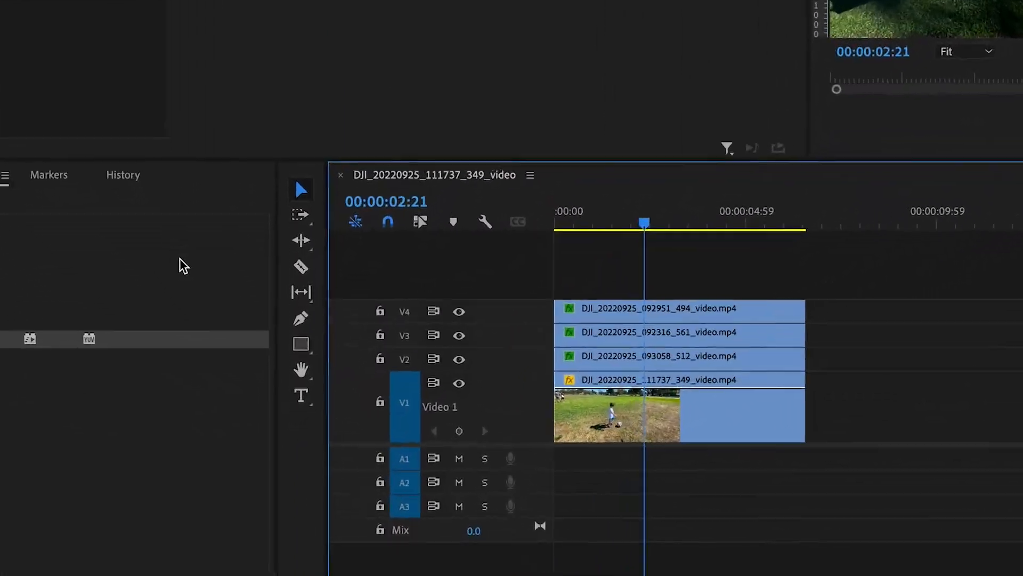
left_click(306, 346)
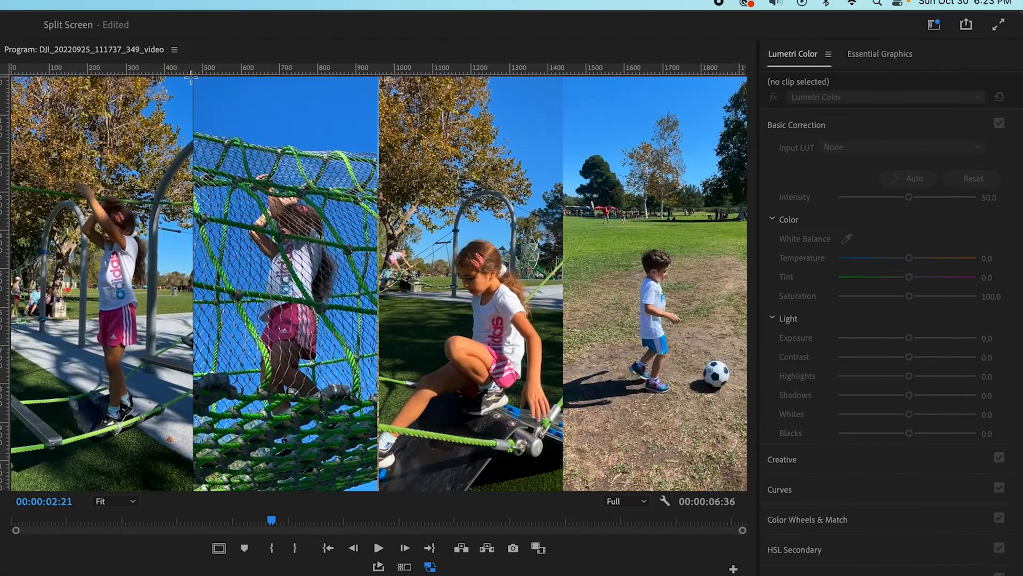
left_click_drag(190, 77, 197, 497)
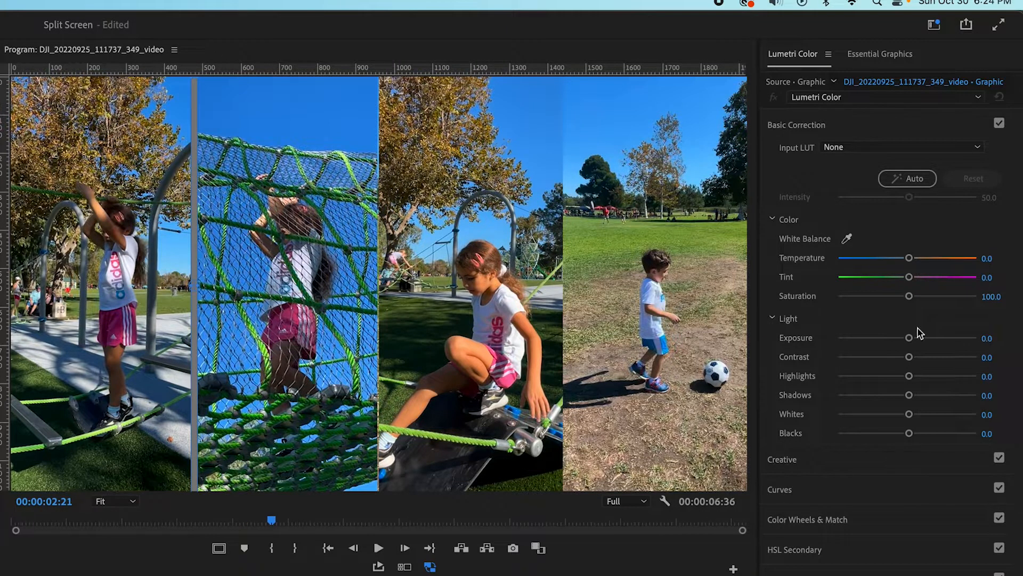
Fill the divider rectangle with white (FFFFFF) and nudge it slightly left onto the seam using its Vector Motion position
left_click(878, 54)
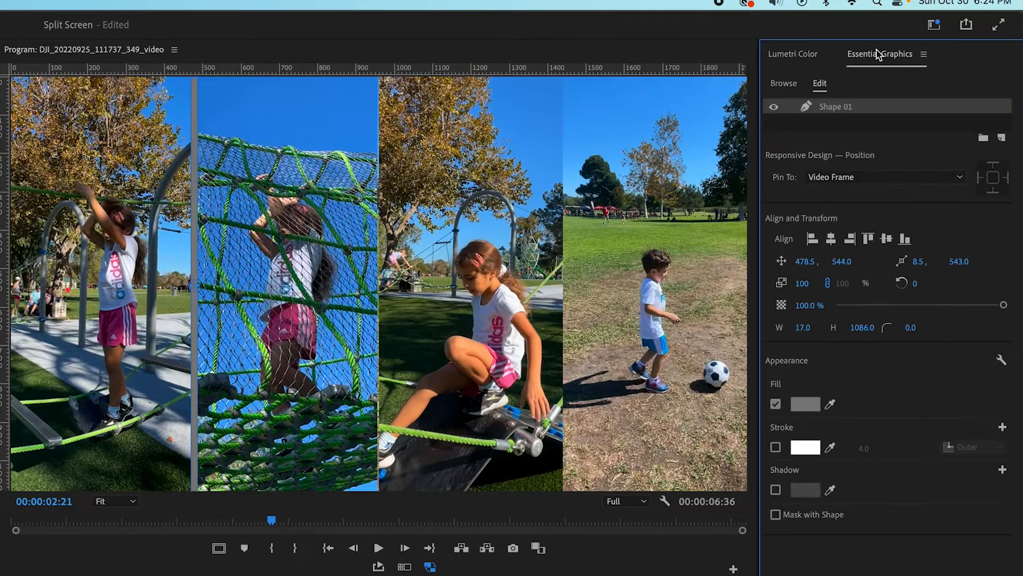
left_click(809, 405)
left_click_drag(274, 411, 120, 544)
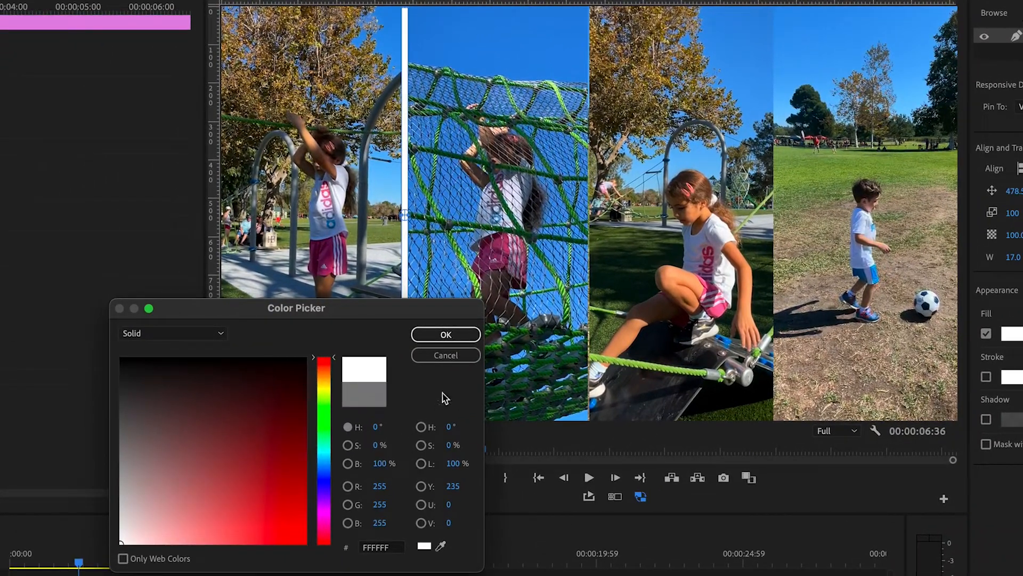
left_click(445, 334)
left_click(458, 574)
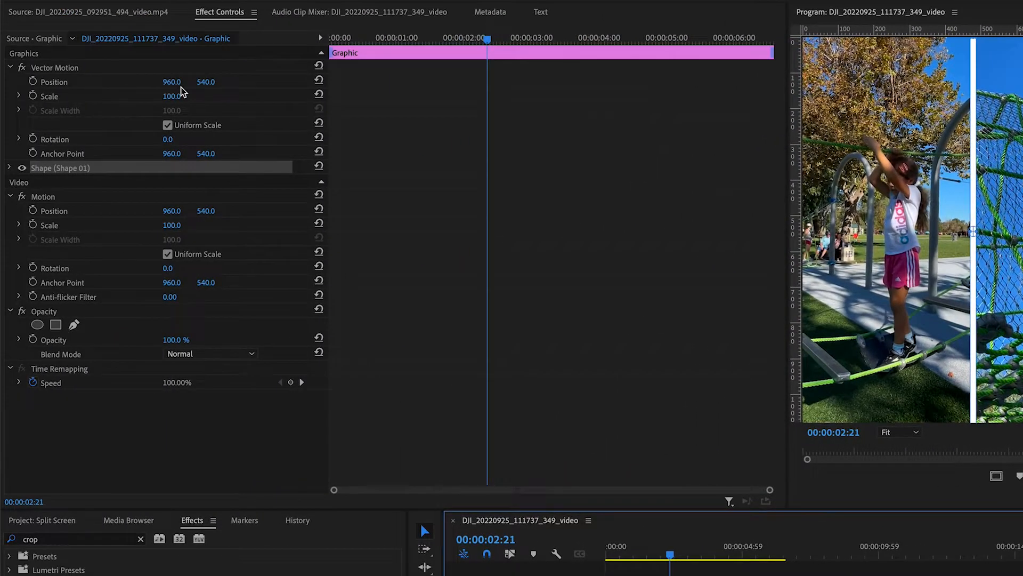
left_click_drag(181, 87, 176, 87)
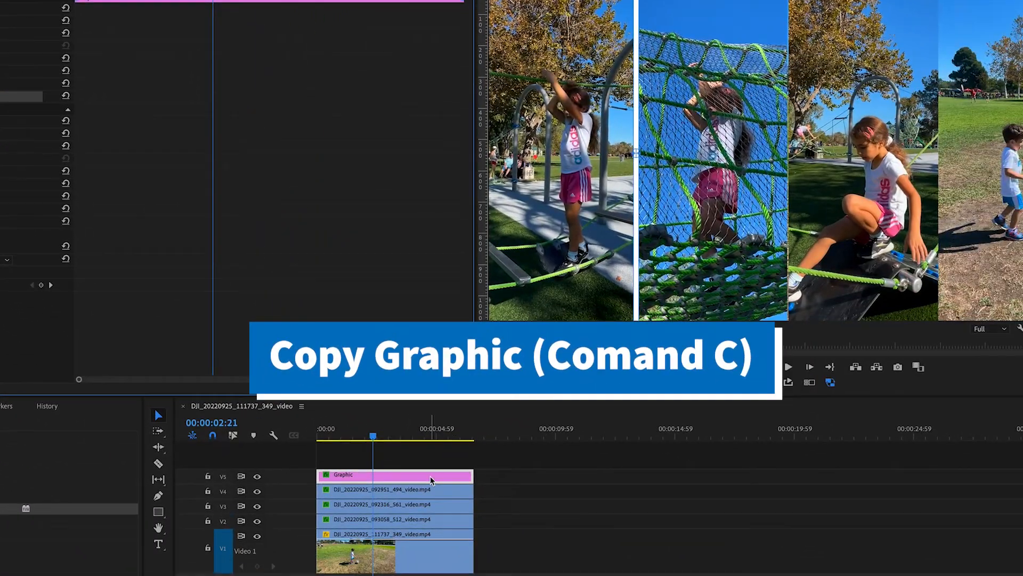
Duplicate the divider graphic onto V6 from the sequence start and set its Vector Motion horizontal position to 1443, over the second seam
left_click(430, 475)
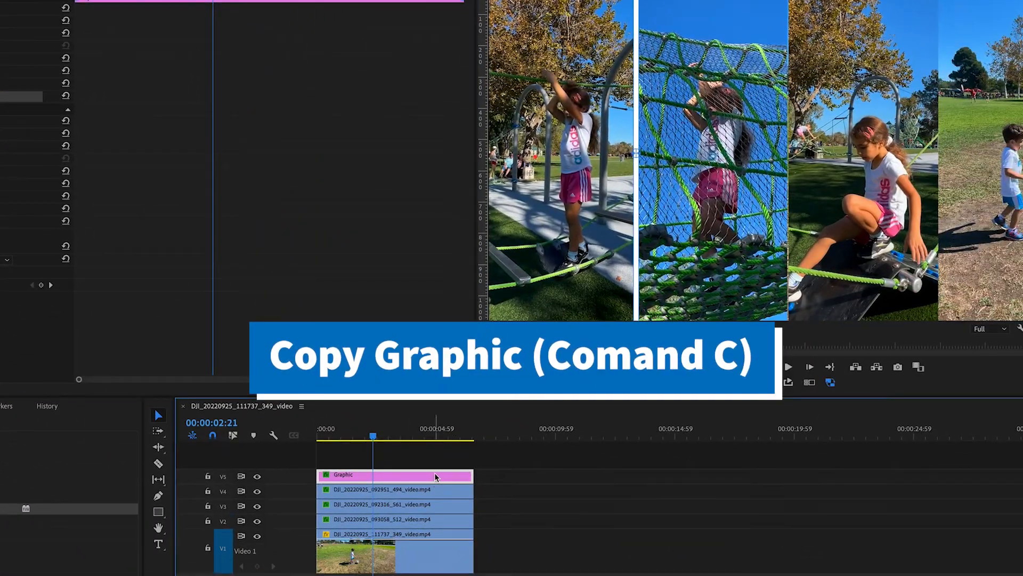
left_click(540, 431)
key("super+v")
left_click_drag(575, 476, 277, 458)
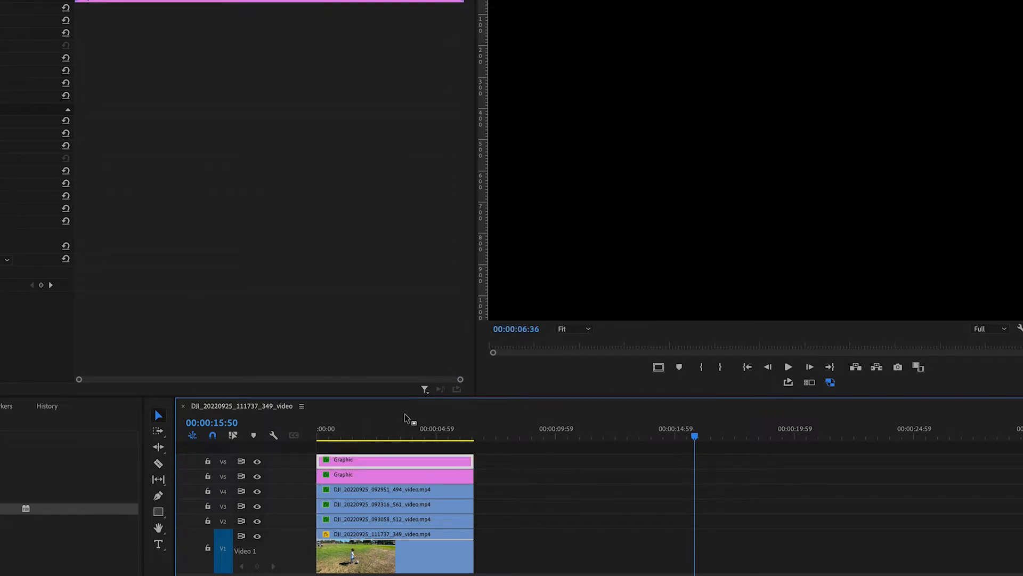
left_click(403, 429)
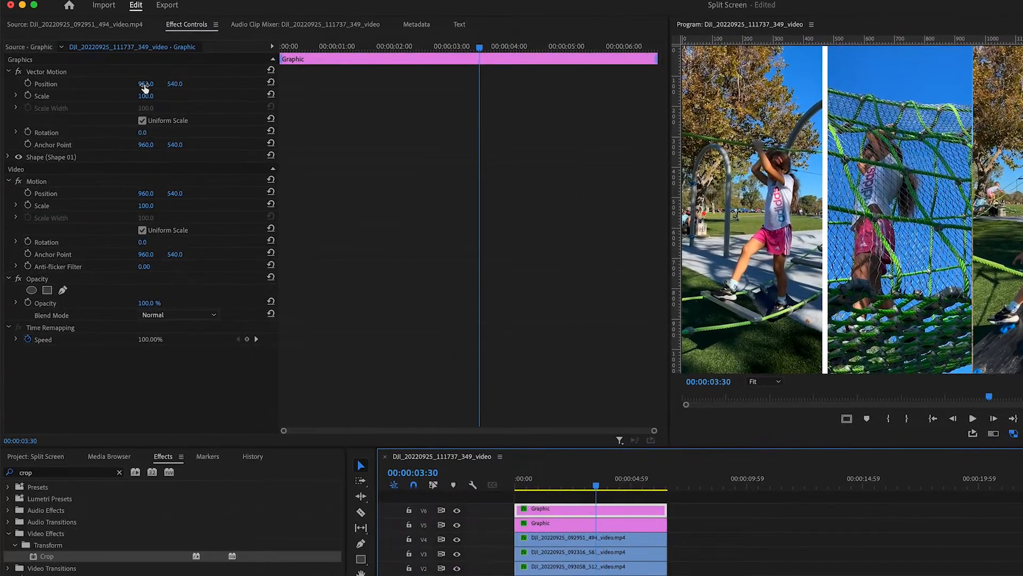
left_click_drag(145, 84, 403, 84)
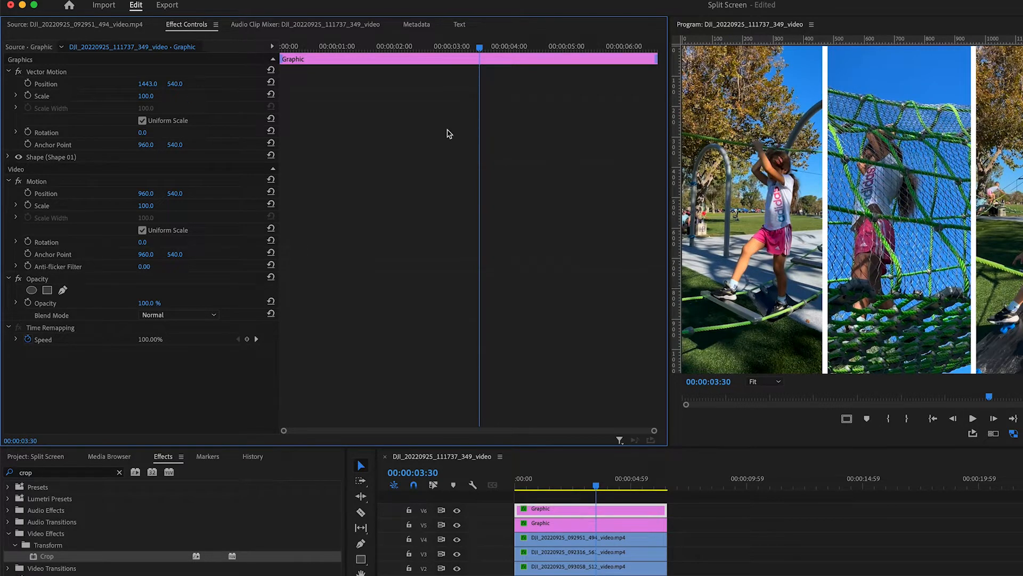
Duplicate the V6 divider graphic onto V7 from the sequence start and set its Vector Motion horizontal position to 1924, over the third seam
left_click(626, 512)
key("super+c")
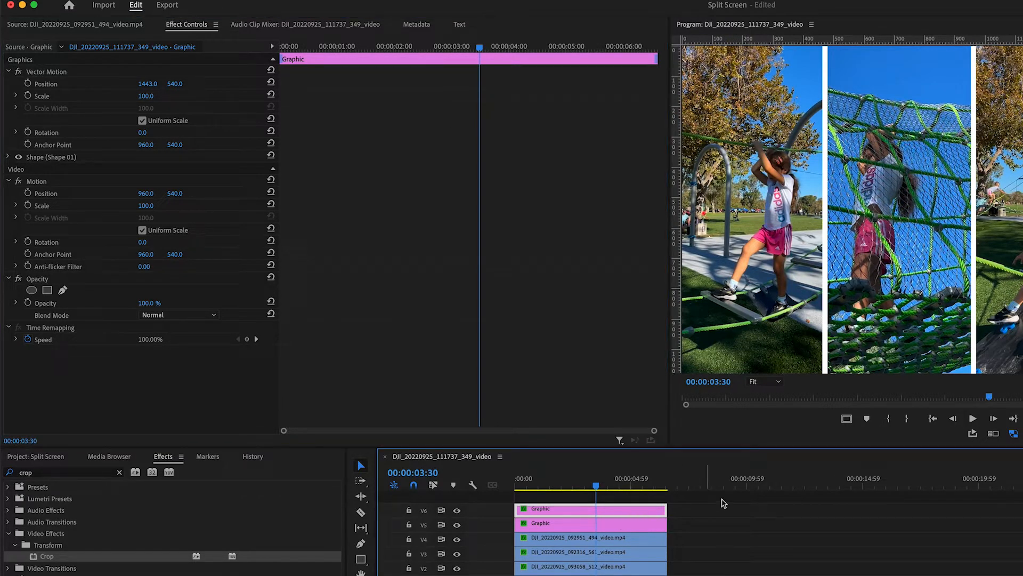
left_click(725, 482)
key("super+v")
left_click_drag(753, 510, 577, 485)
left_click(578, 484)
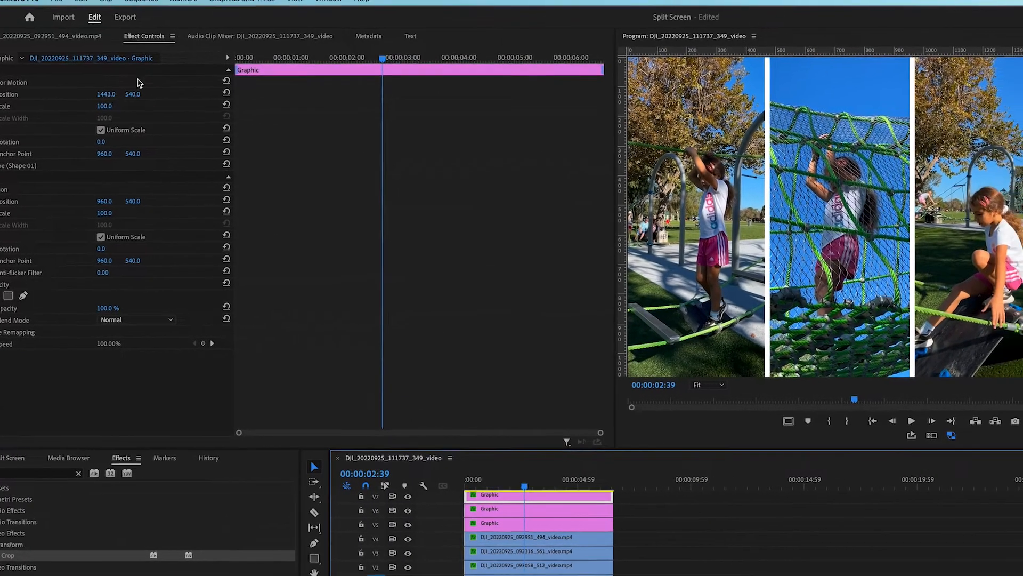
left_click_drag(106, 95, 202, 95)
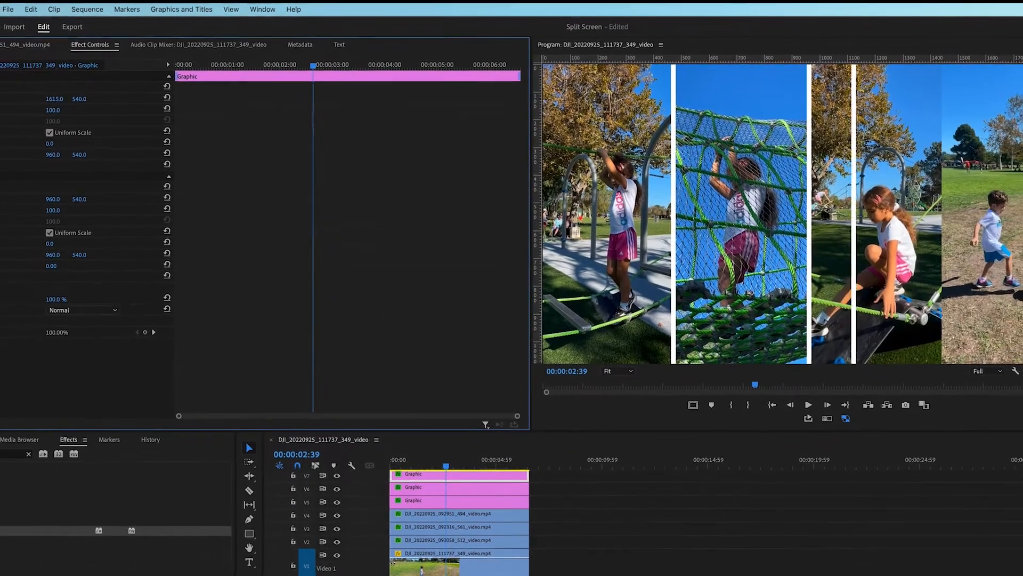
left_click_drag(54, 98, 216, 98)
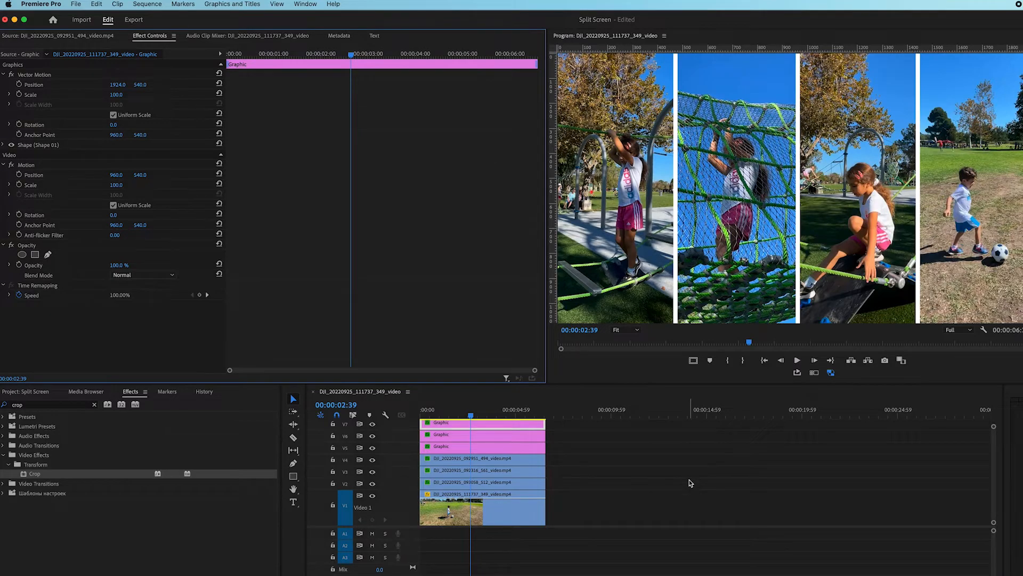
Play the four-way split screen from the start, then scrub through the diagonal three-way example in the Random sequence
left_click(624, 434)
left_click_drag(476, 417, 395, 411)
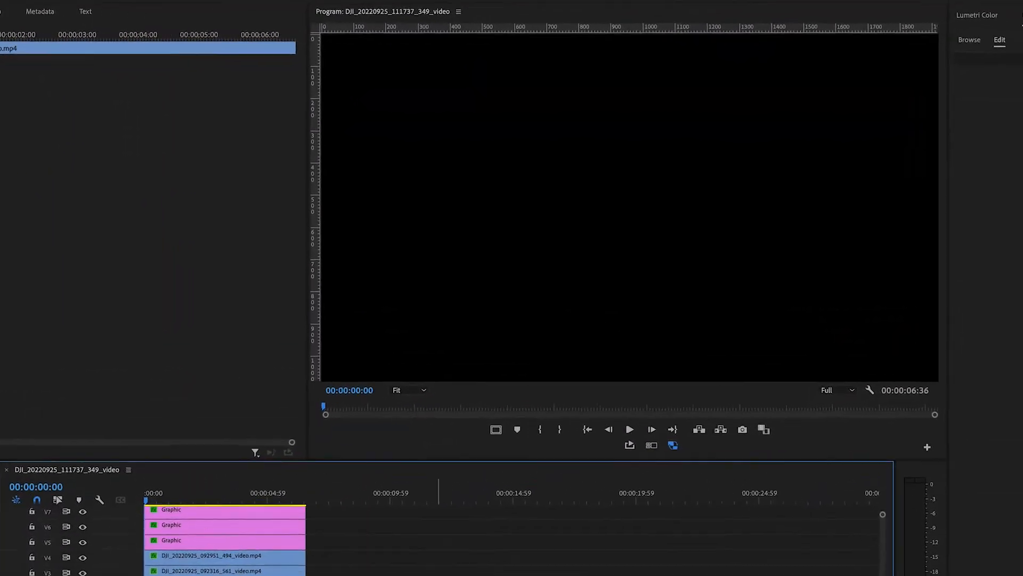
key("space")
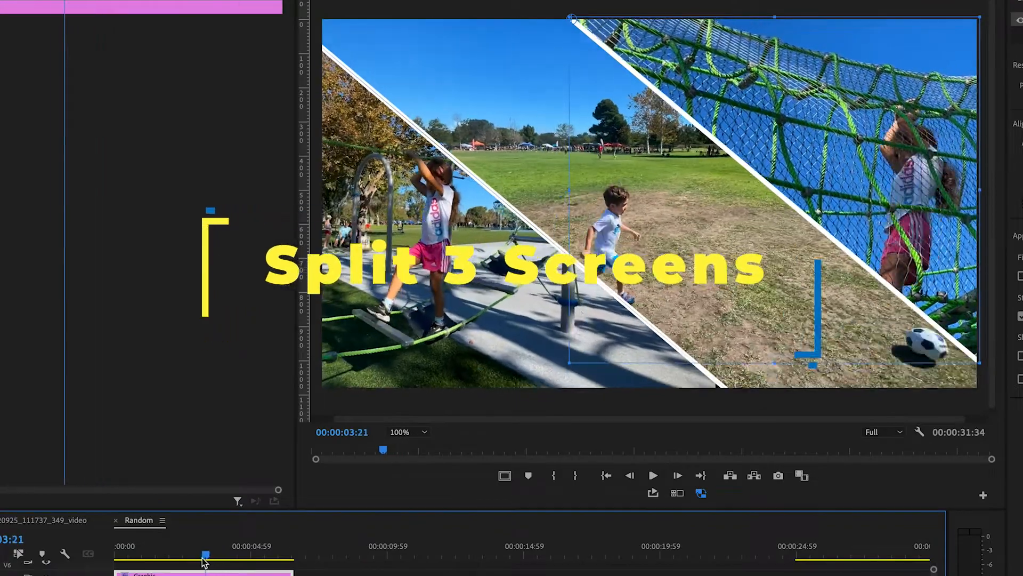
left_click_drag(204, 558, 164, 560)
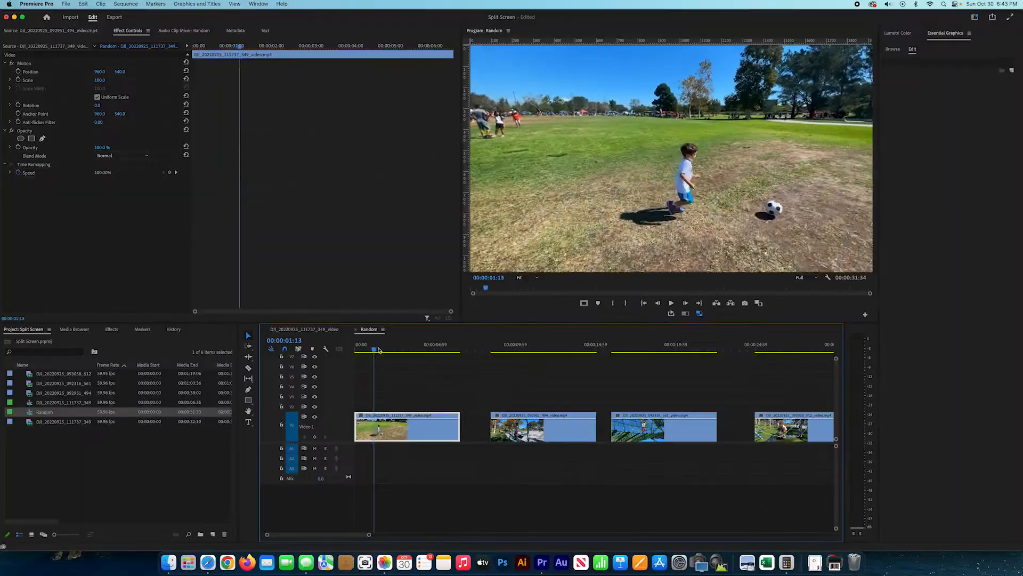
With the playhead at 00:00:01:43 in the Random sequence, clear the effects search and expand the Transition category of the video effects
mouse_move(378, 350)
left_mouse_down()
mouse_move(403, 350)
mouse_move(386, 355)
left_mouse_up()
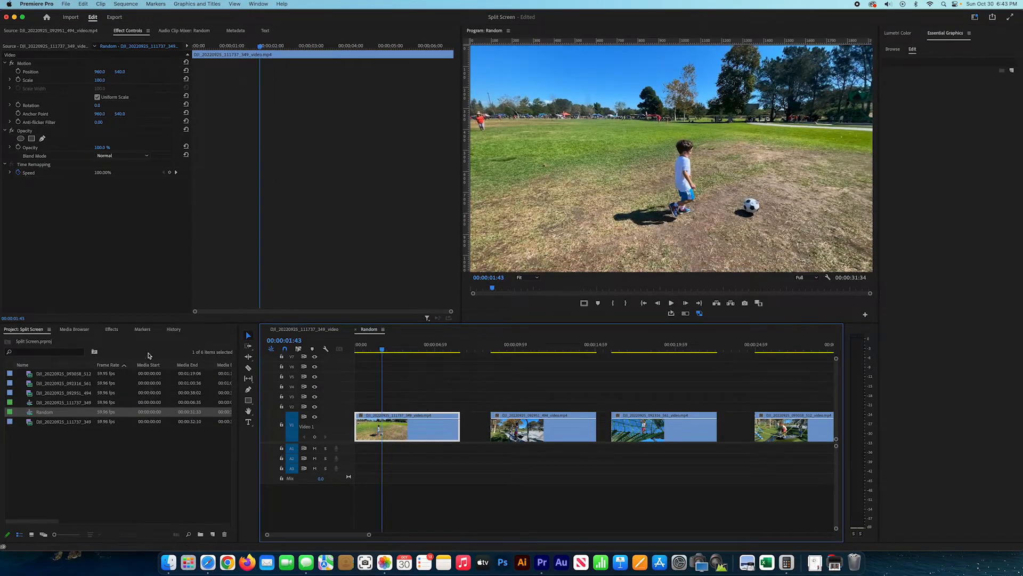
left_click(111, 329)
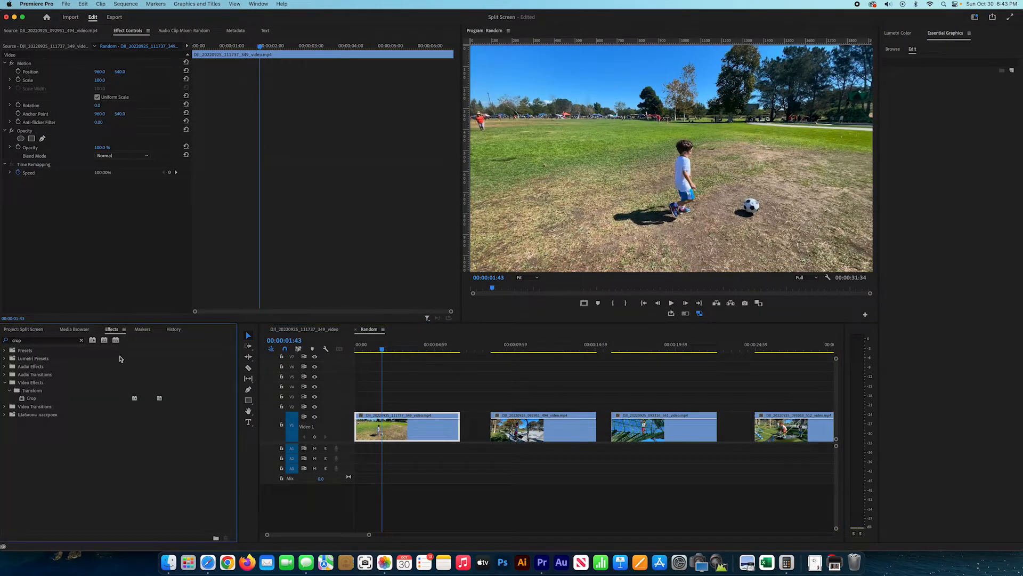
left_click(82, 340)
left_click(5, 382)
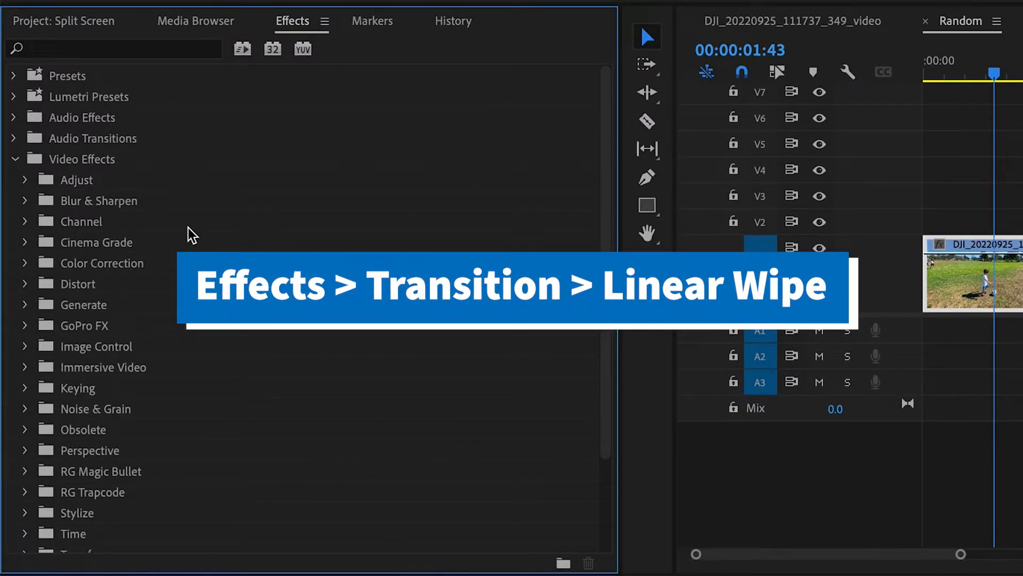
scroll(191, 234, "down", 2)
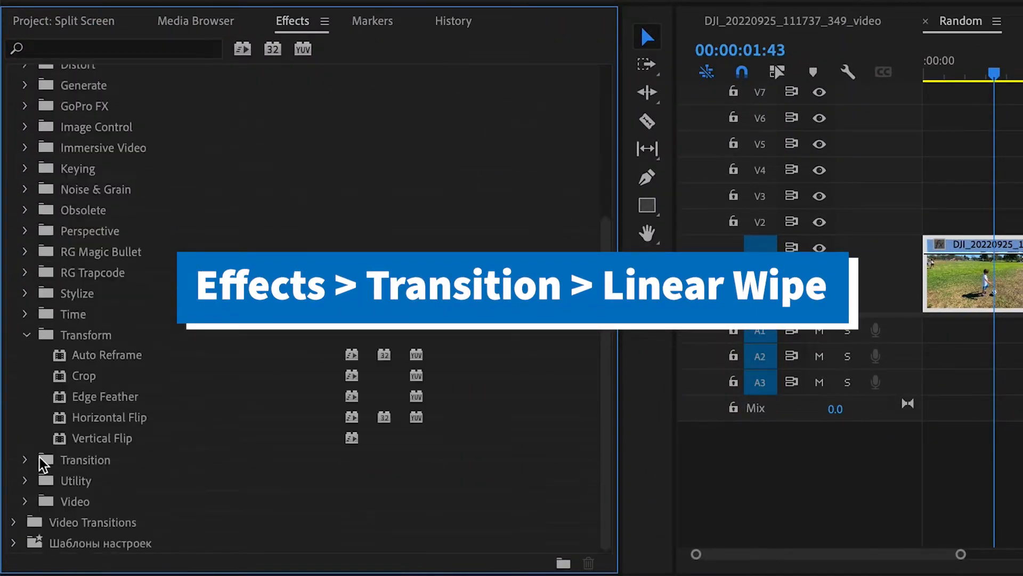
left_click(20, 460)
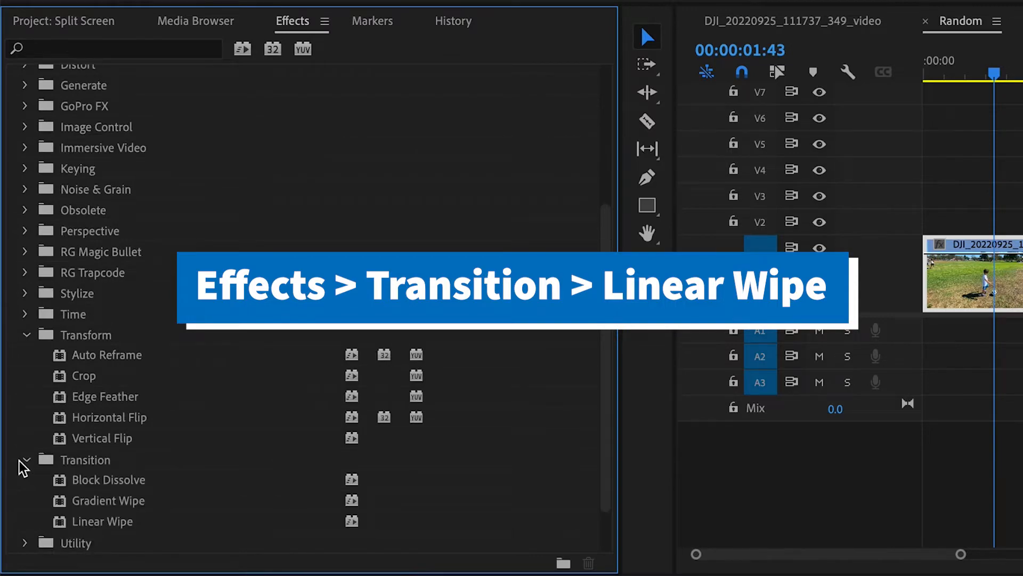
Apply Linear Wipe to the DJI_20220925_111737_349 clip and set Transition Completion to 35% and Wipe Angle to -140°
left_click_drag(92, 521, 1022, 269)
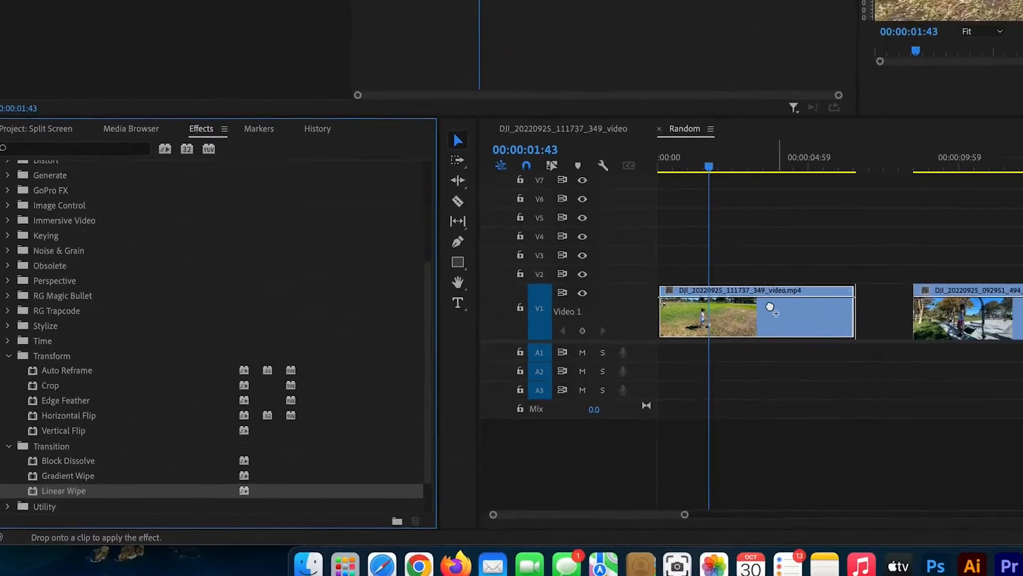
left_click_drag(770, 307, 770, 307)
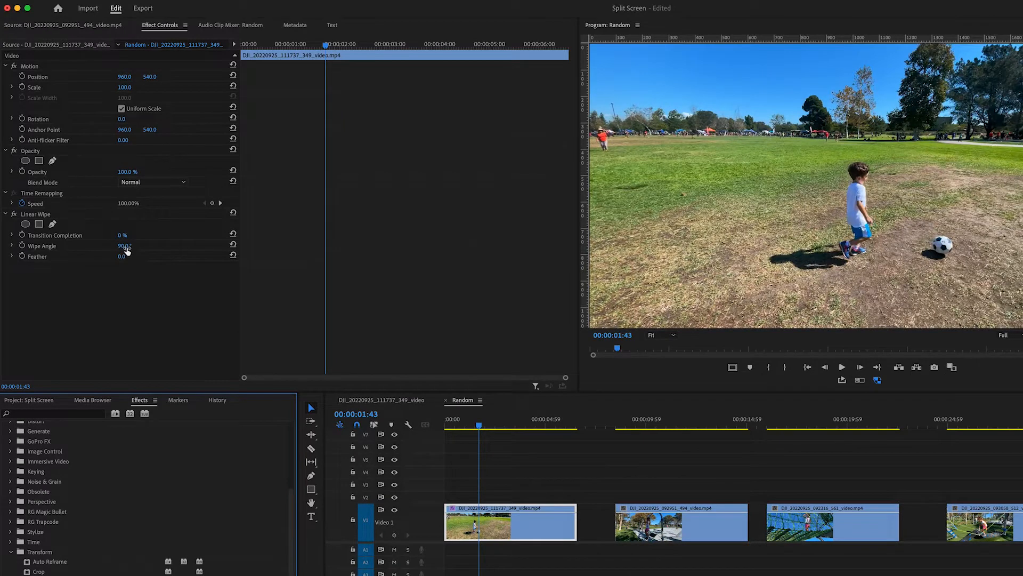
left_click_drag(123, 235, 102, 247)
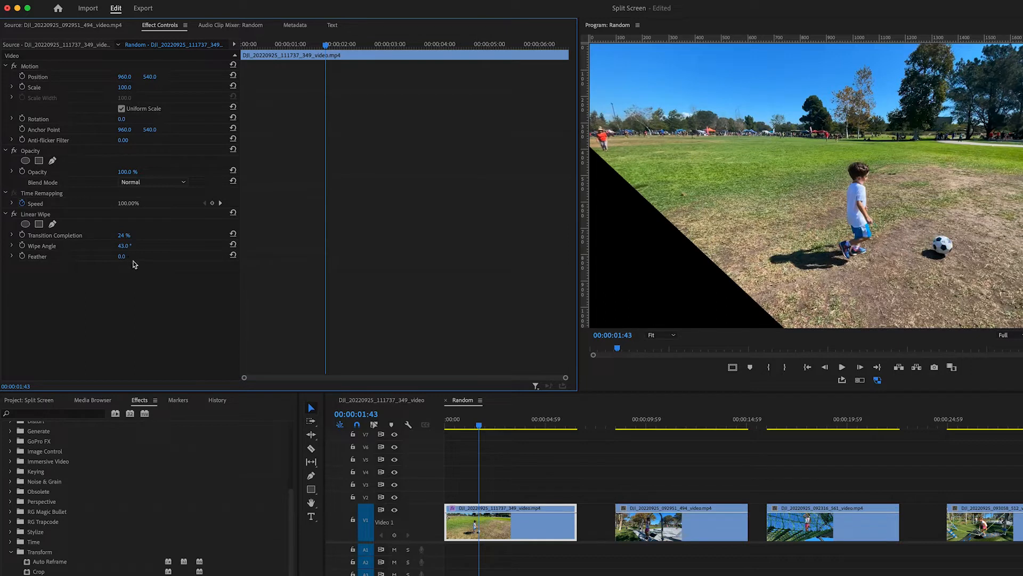
left_click_drag(122, 238, 25, 248)
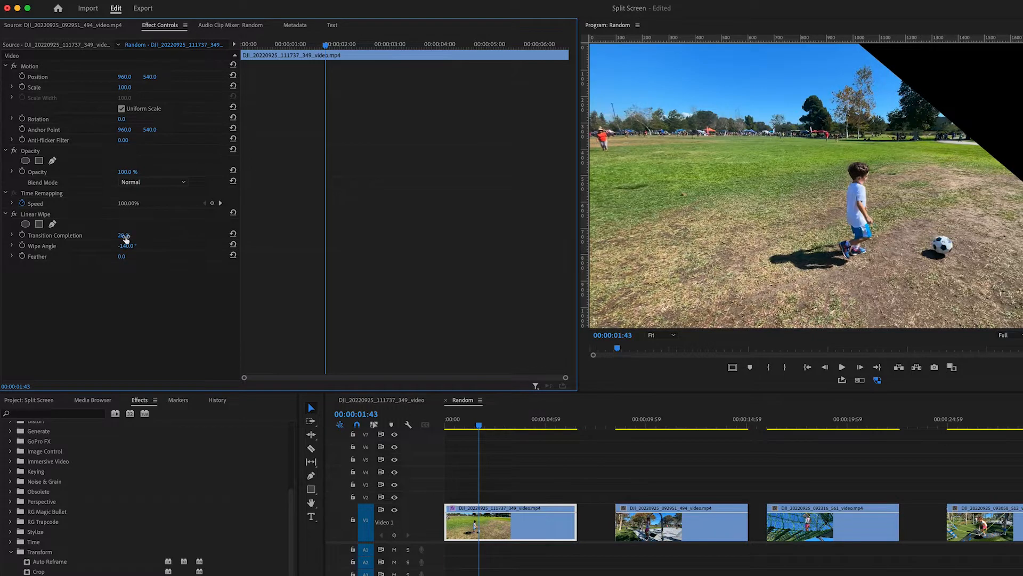
mouse_move(124, 235)
left_mouse_down()
mouse_move(141, 235)
mouse_move(127, 235)
left_mouse_up()
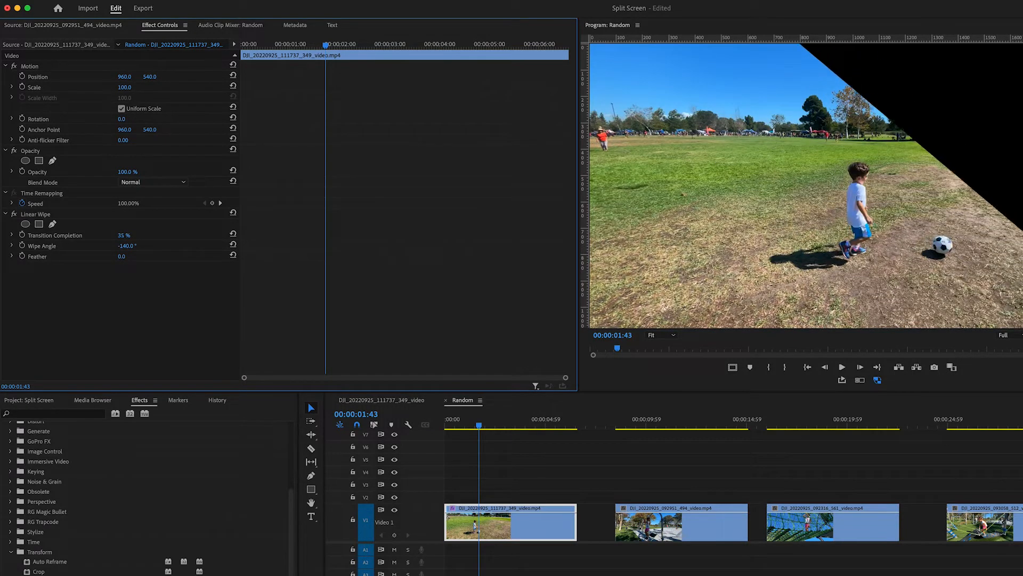
Duplicate the Linear Wipe on the same clip and set the copy's Wipe Angle to -320° and Transition Completion to 37%
left_click(34, 216)
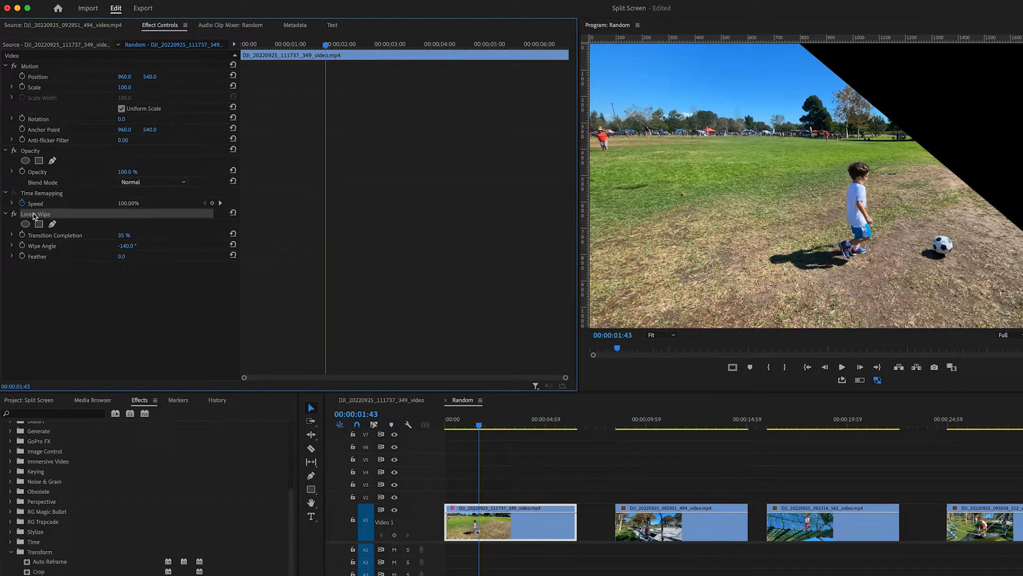
key("ctrl+c")
key("ctrl+v")
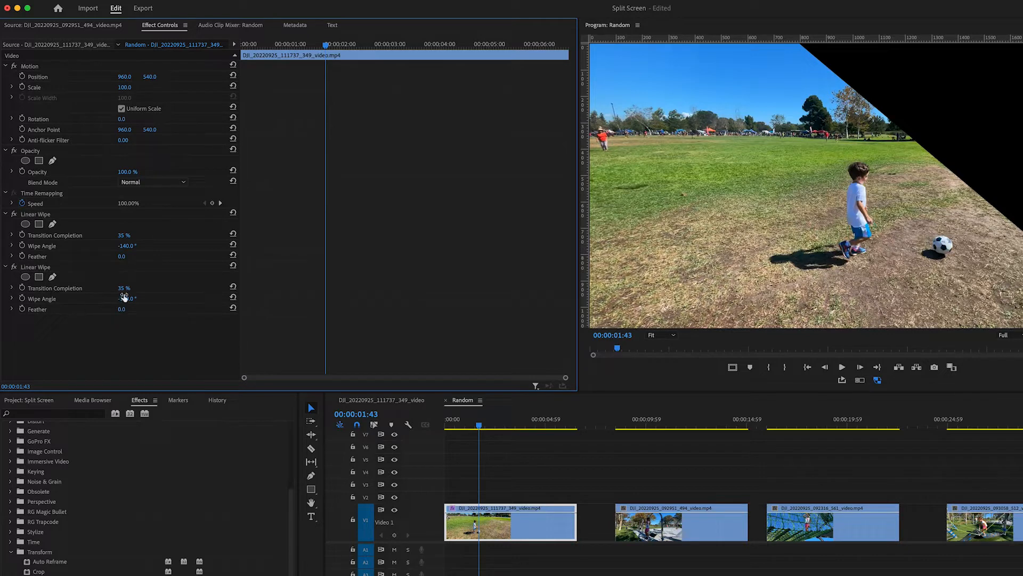
left_click_drag(127, 300, 31, 299)
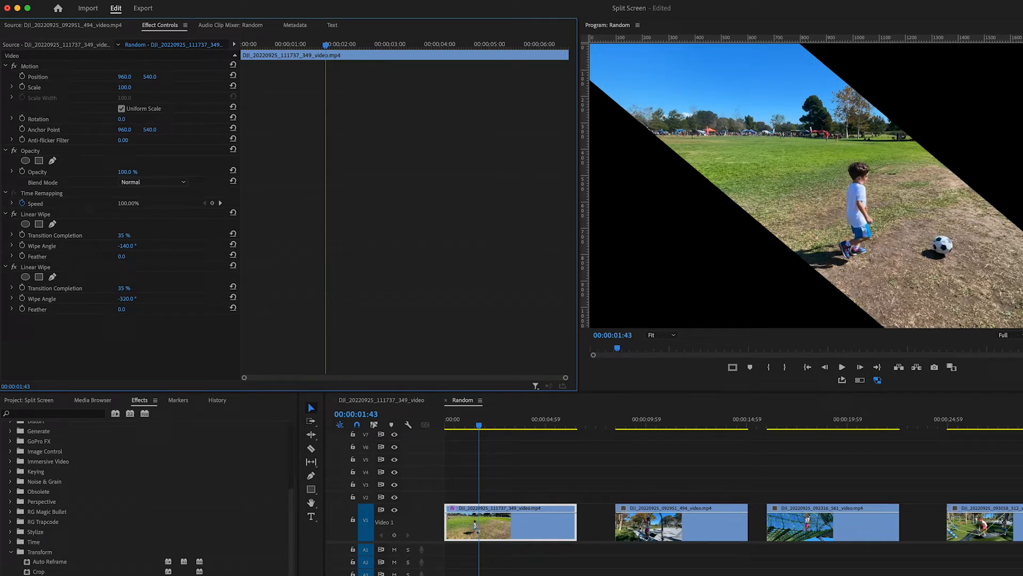
left_click_drag(124, 292, 128, 292)
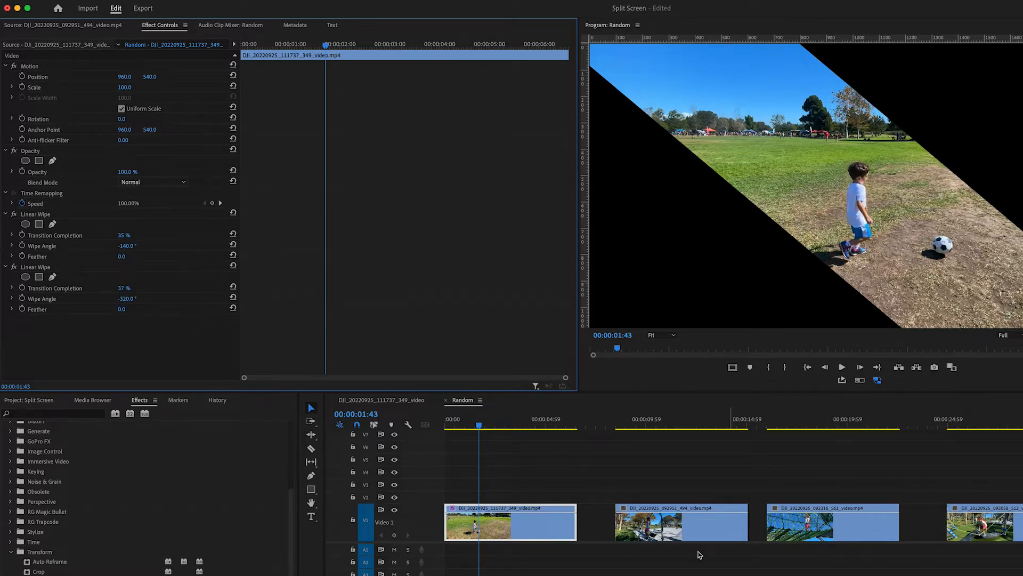
Stack the wiped 111737_349 clip on V3 above the 092951_494 clip on V2, both starting at the sequence start
left_click_drag(656, 528, 533, 510)
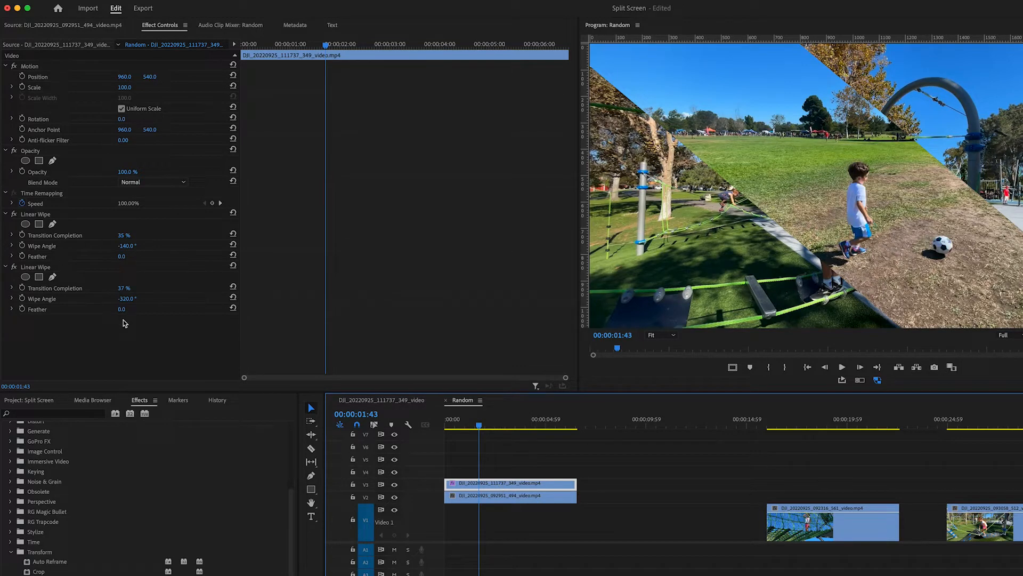
Try Transition Completion values of 33% and 38% on both Linear Wipe effects of the V3 clip
left_click(127, 289)
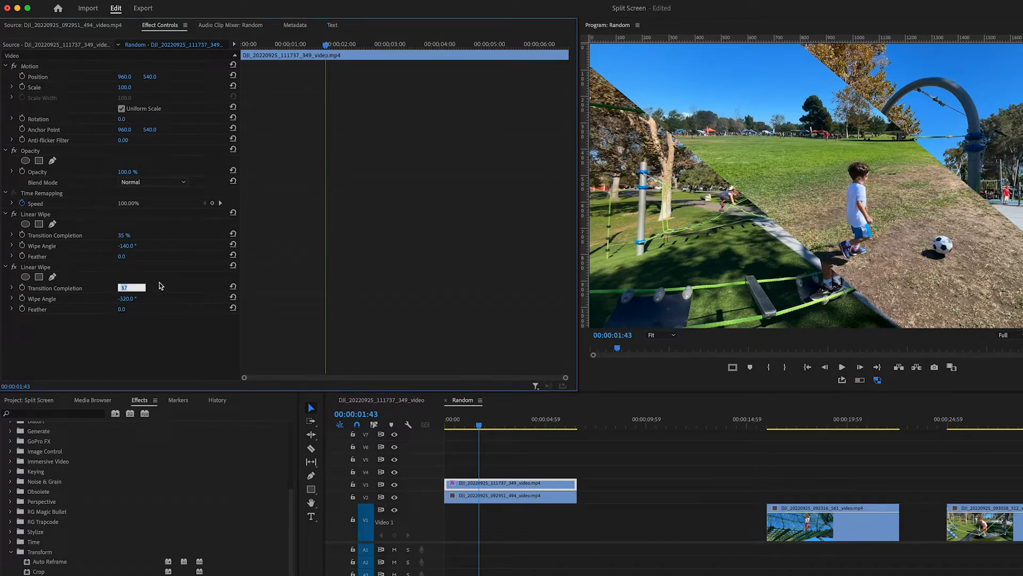
left_click(122, 235)
type("33")
key("Tab")
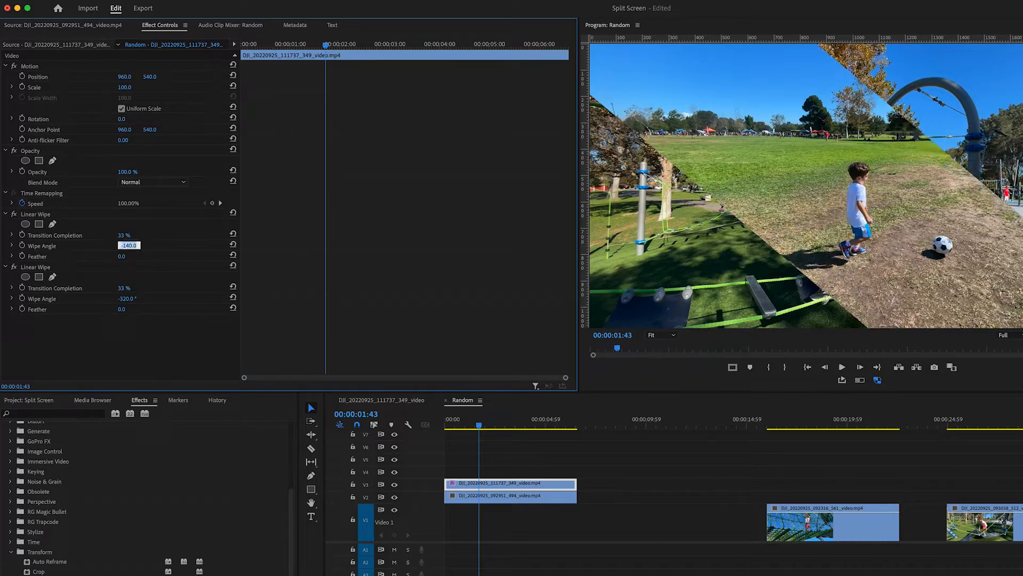
left_click(126, 235)
key("Return")
left_click(123, 289)
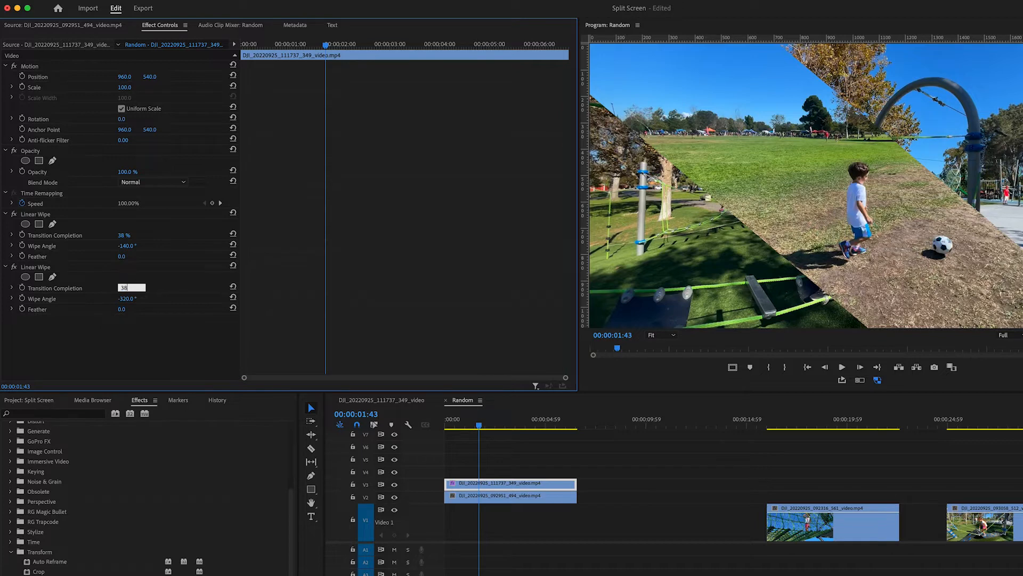
type("38")
key("Return")
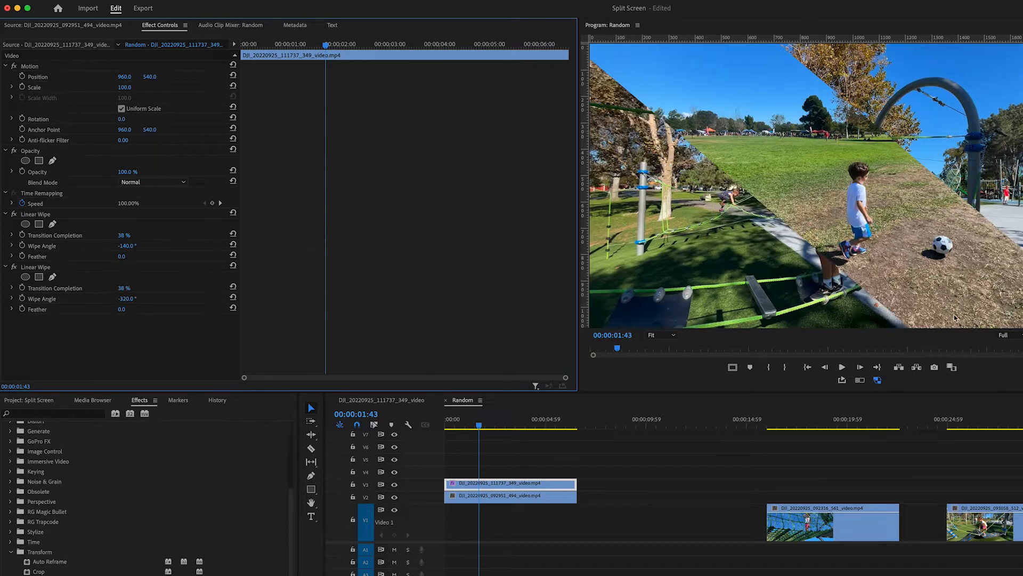
With the playhead at 00:00:03:55, set Transition Completion to 40% on the V3 clip's first Linear Wipe and 36% on its second
left_click_drag(479, 425, 522, 424)
left_click_drag(120, 237, 191, 237)
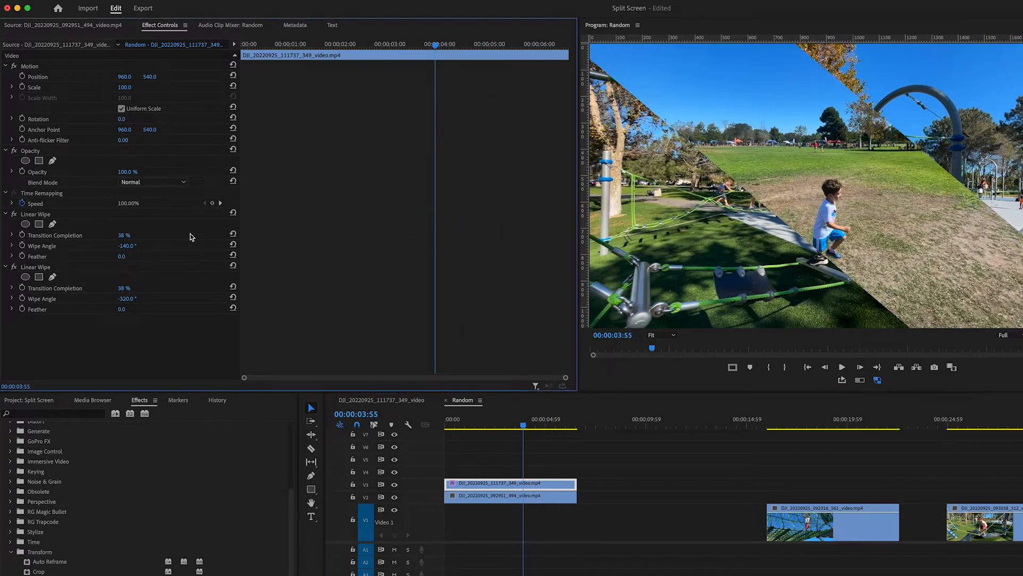
left_click(134, 233)
type("40")
key("Return")
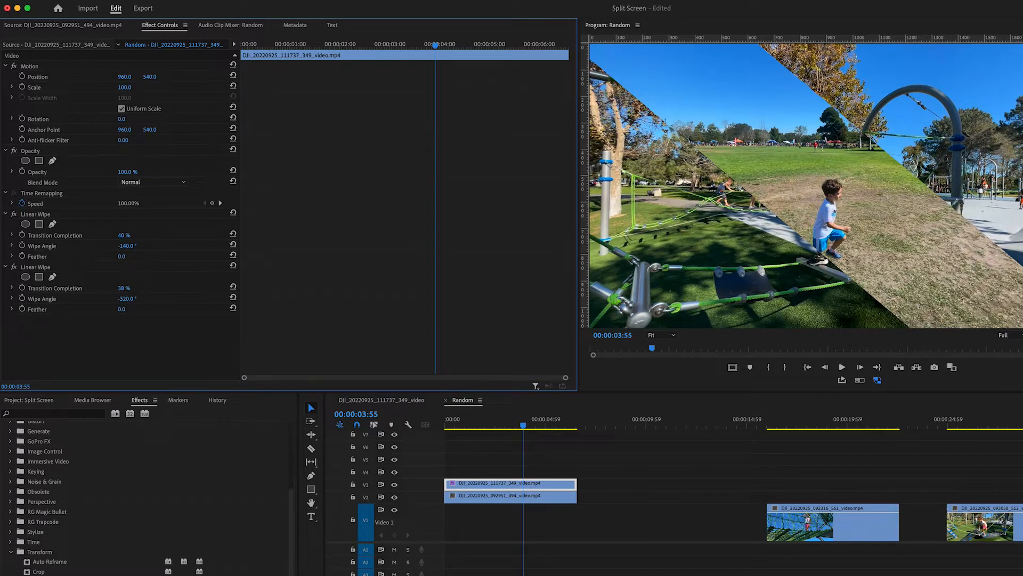
left_click(123, 288)
key("Return")
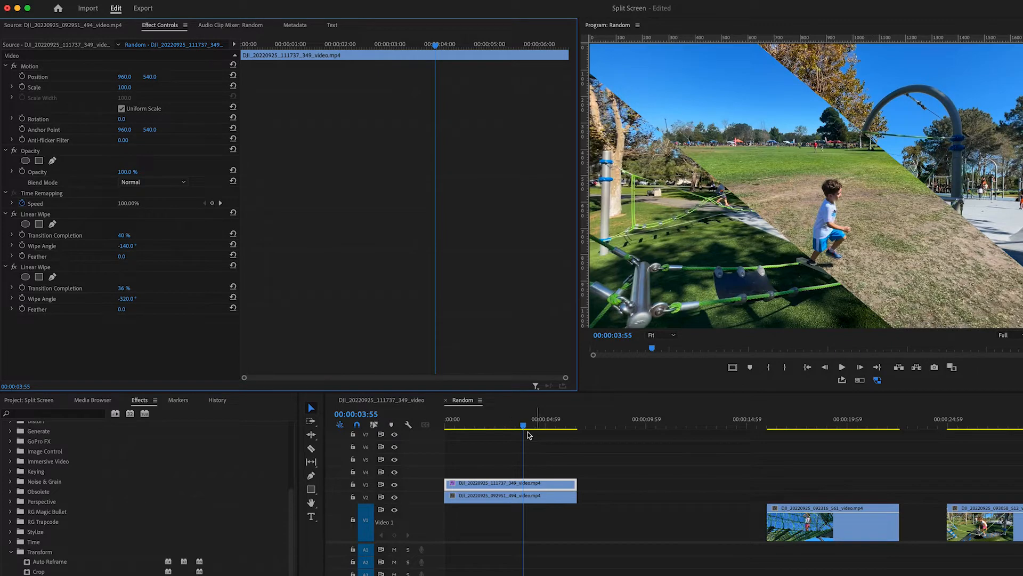
Move the 092951_494 clip from V2 down to V1 at the sequence start
mouse_move(518, 425)
left_mouse_down()
mouse_move(432, 425)
mouse_move(526, 429)
left_mouse_up()
left_click(532, 498)
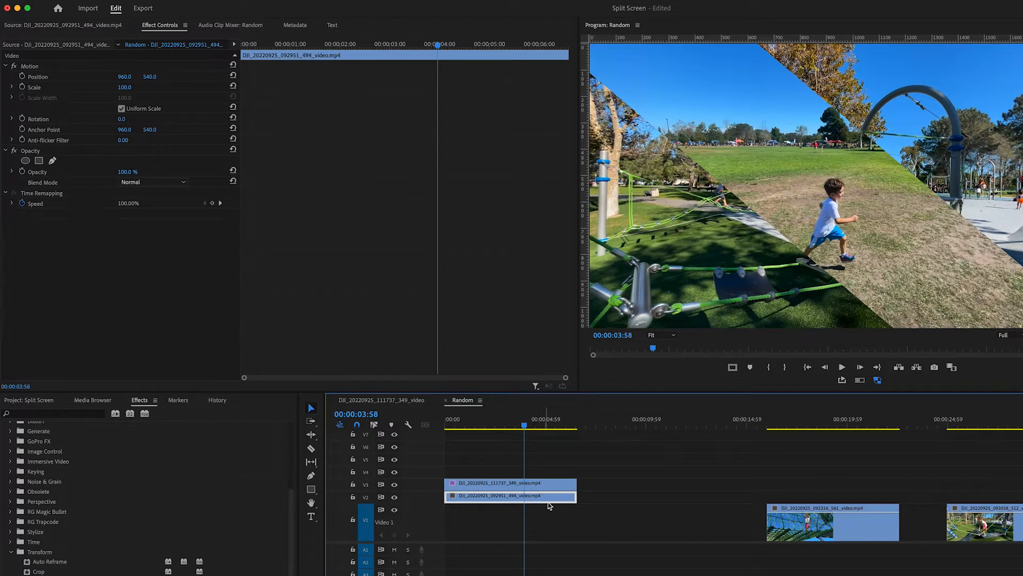
left_click_drag(504, 499, 510, 529)
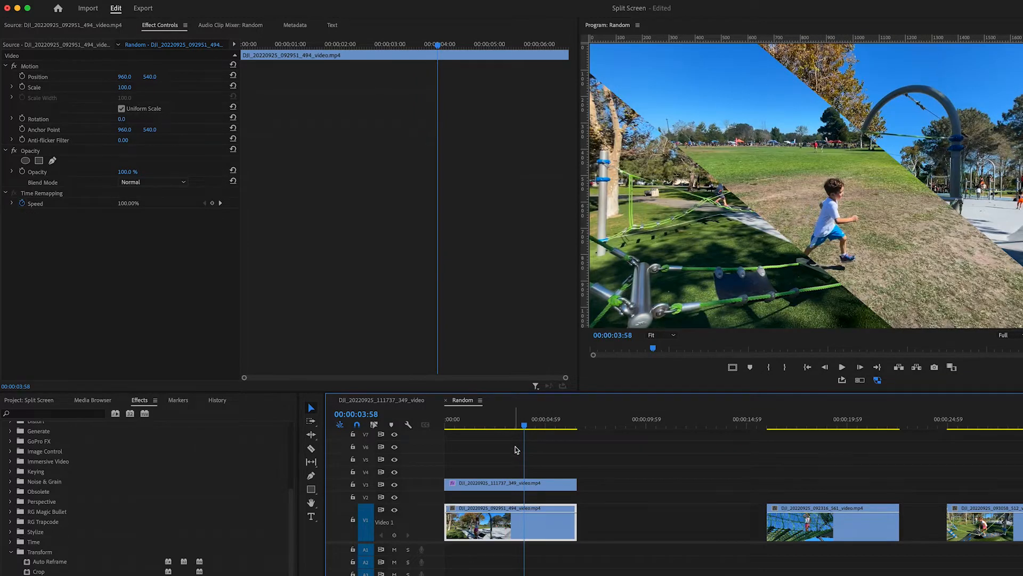
With the playhead at 00:00:02:43, set the V1 clip's Position to 261, 592 and Scale to 93 to frame the girl in the lower-left segment
left_click_drag(523, 424, 499, 425)
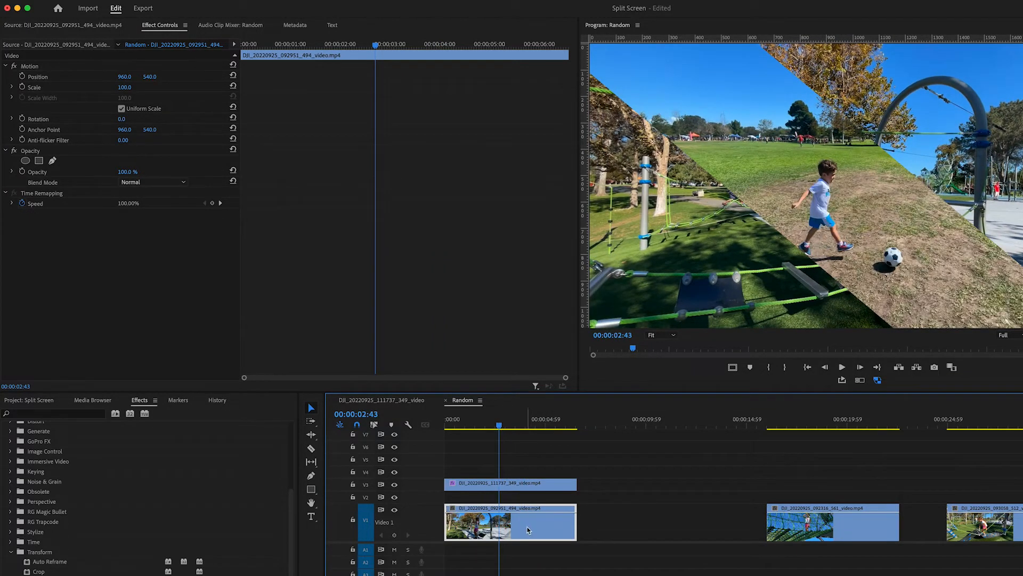
left_click_drag(132, 79, 31, 79)
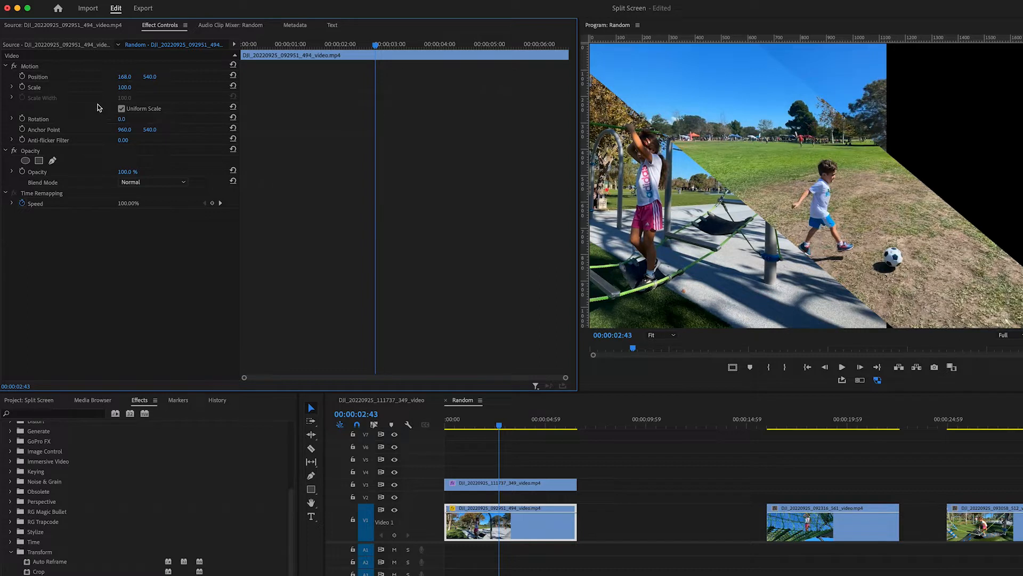
left_click_drag(125, 87, 215, 76)
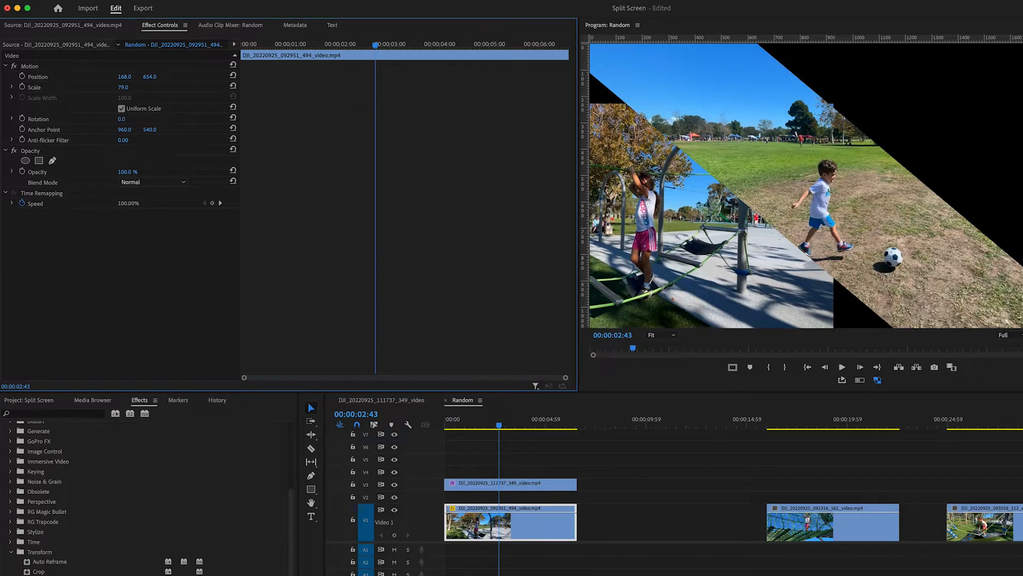
left_click(129, 75)
left_click_drag(127, 88, 175, 77)
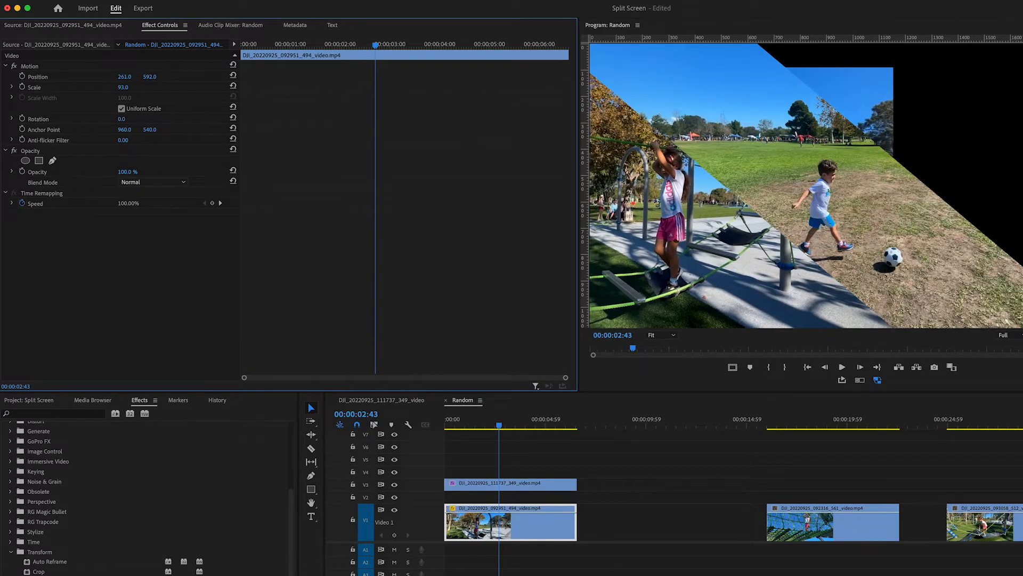
Place the 092316_561 clip on V2 from the sequence start and set its Scale to 103 and Position to 1570, 521
left_click_drag(491, 433, 571, 425)
left_click_drag(829, 527, 524, 500)
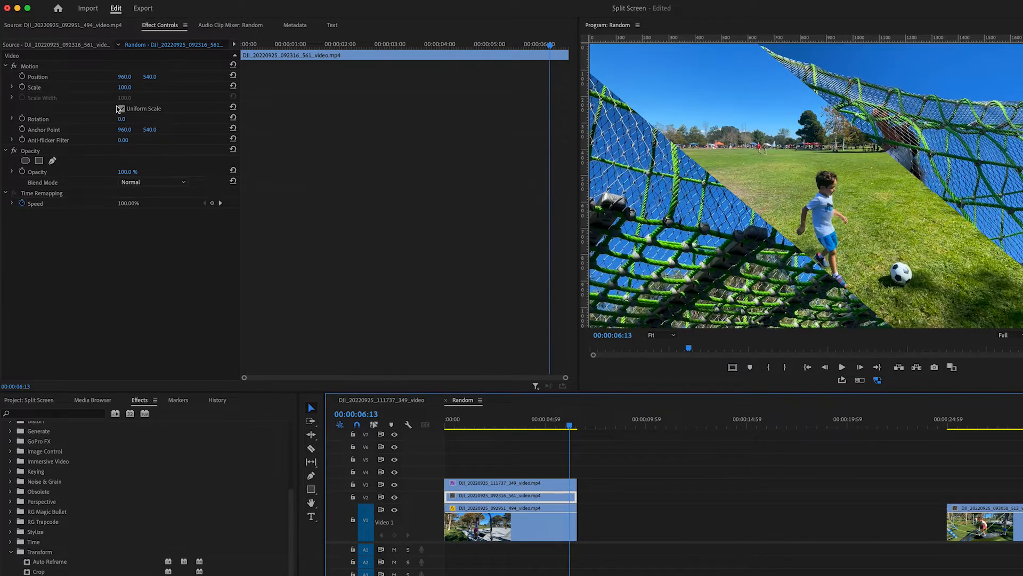
left_click_drag(126, 86, 259, 76)
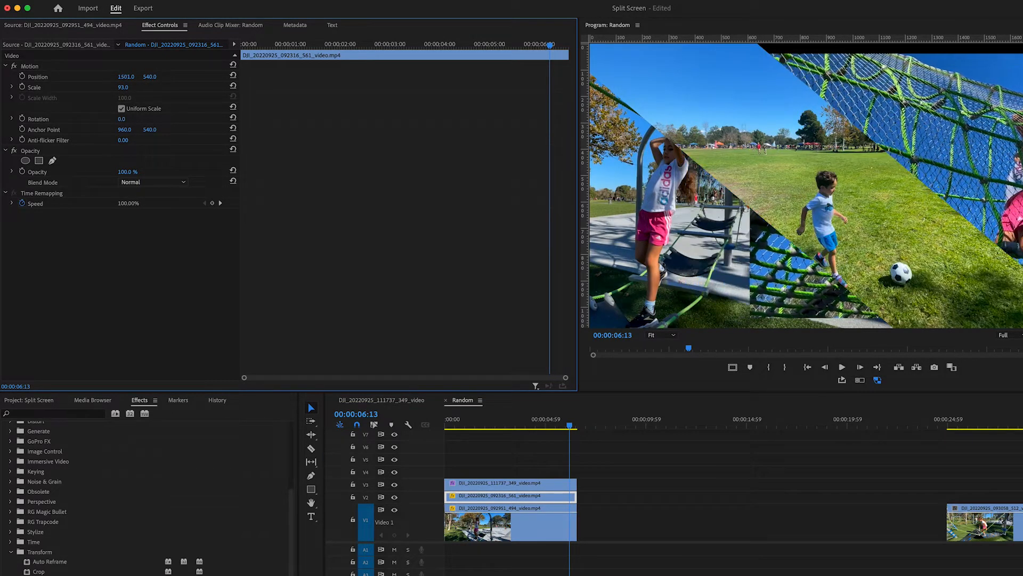
mouse_move(149, 76)
left_mouse_down()
mouse_move(120, 79)
mouse_move(166, 76)
left_mouse_up()
left_click(124, 86)
type("103")
key("Return")
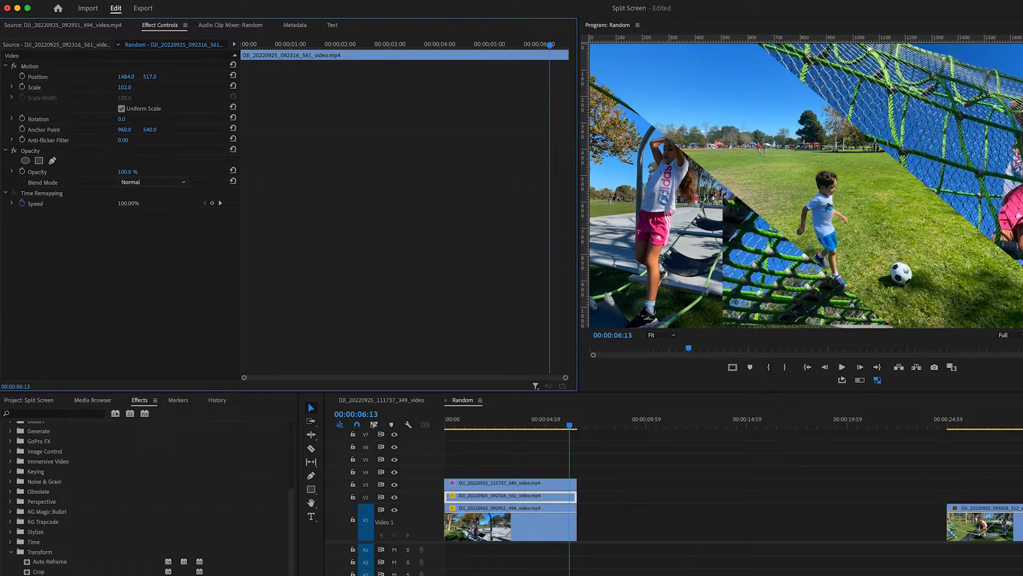
left_click_drag(148, 80, 160, 80)
Apply Linear Wipe to the V2 clip to uncover the lower-left segment, and set both V3 clip wipes to 37% Transition Completion
left_click_drag(510, 422, 471, 425)
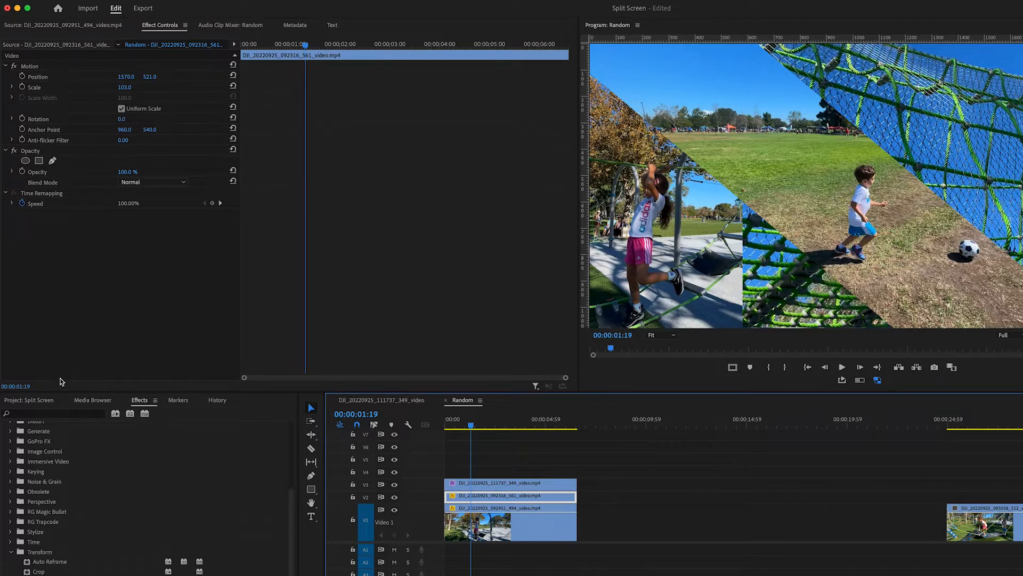
left_click_drag(48, 573, 472, 497)
mouse_move(124, 236)
left_mouse_down()
mouse_move(135, 235)
mouse_move(124, 236)
left_mouse_up()
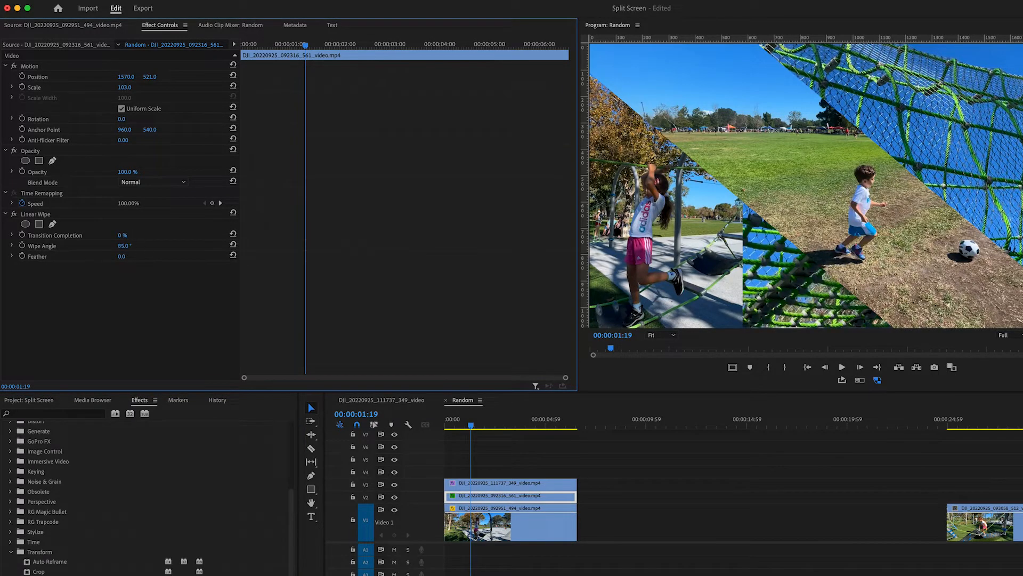
mouse_move(124, 236)
left_mouse_down()
mouse_move(86, 246)
mouse_move(136, 235)
left_mouse_up()
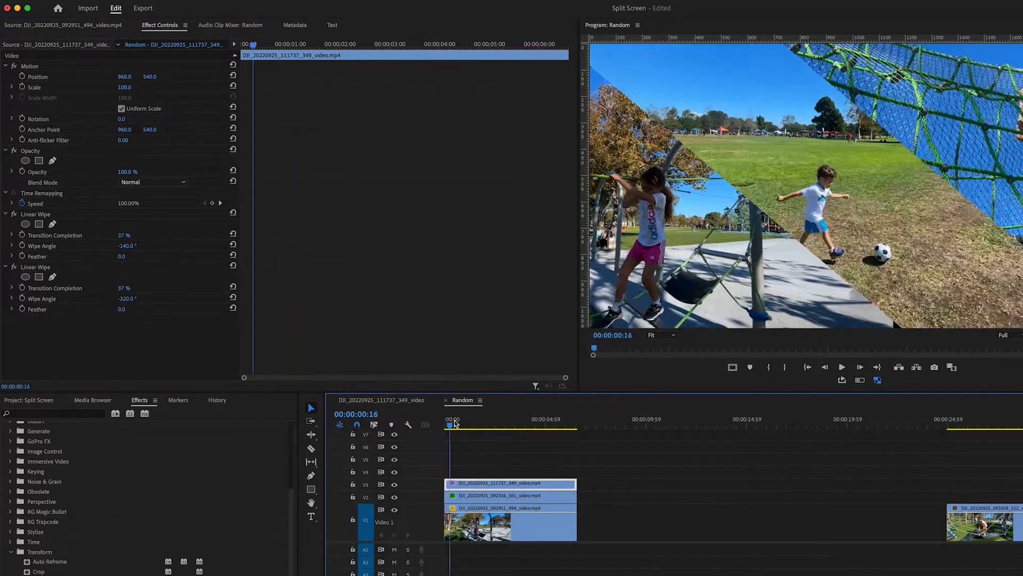
With the playhead at 00:00:02:57, set the Program monitor zoom to 100% and enlarge the monitor to show space around the frame
left_click_drag(454, 425, 504, 424)
left_click(663, 555)
left_click(528, 481)
left_click(577, 464)
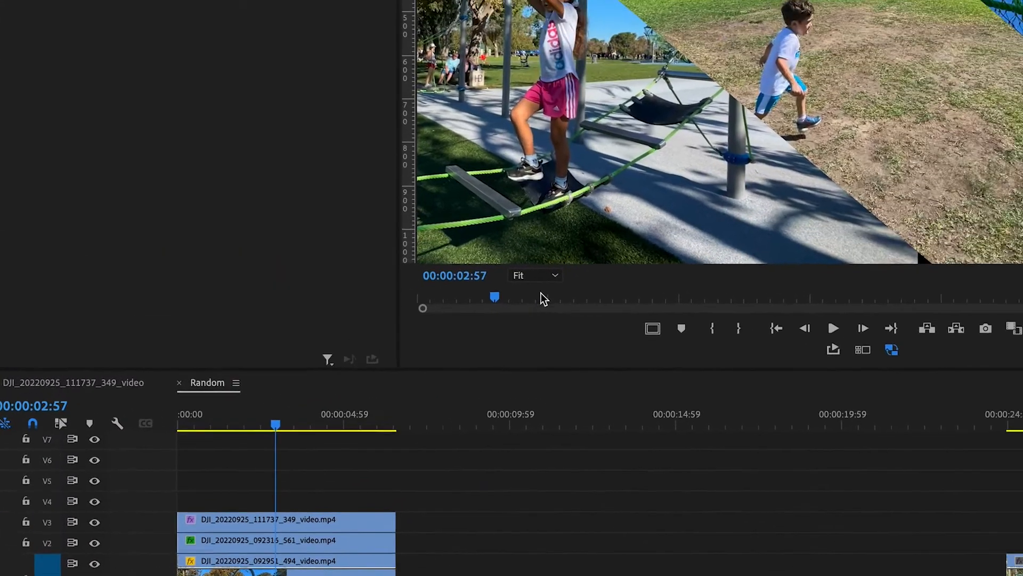
left_click(836, 140)
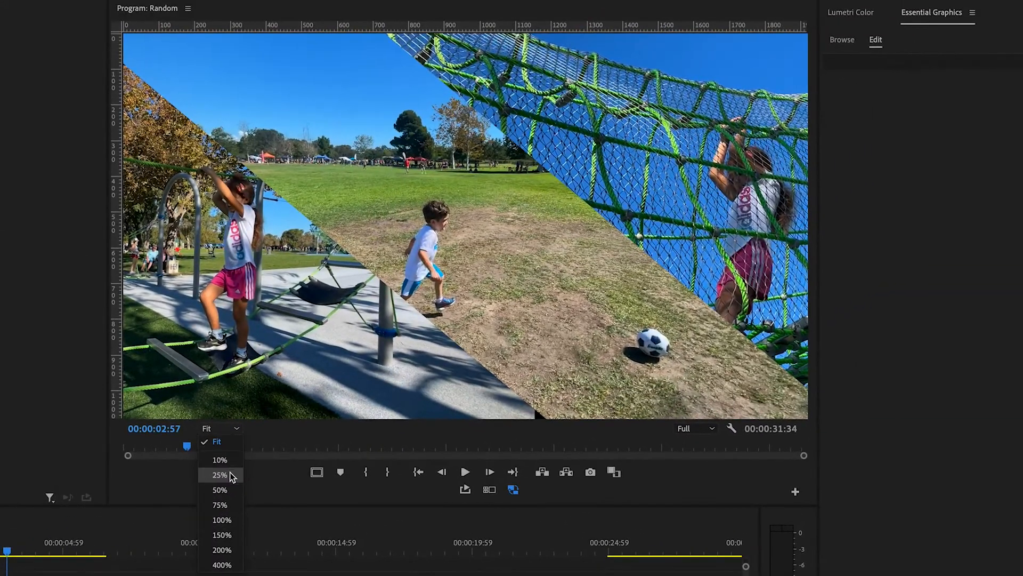
left_click(386, 453)
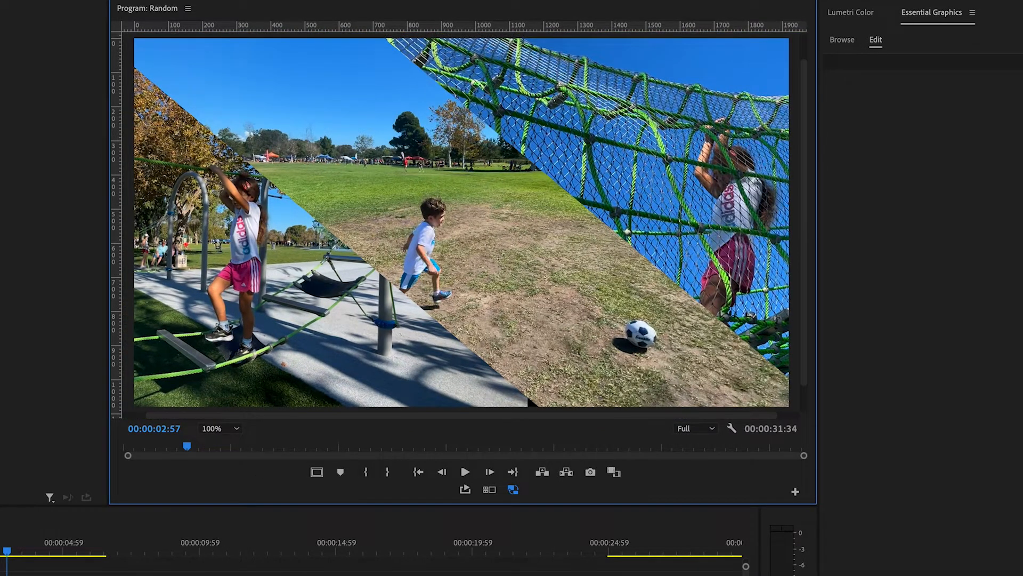
left_click_drag(306, 505, 305, 551)
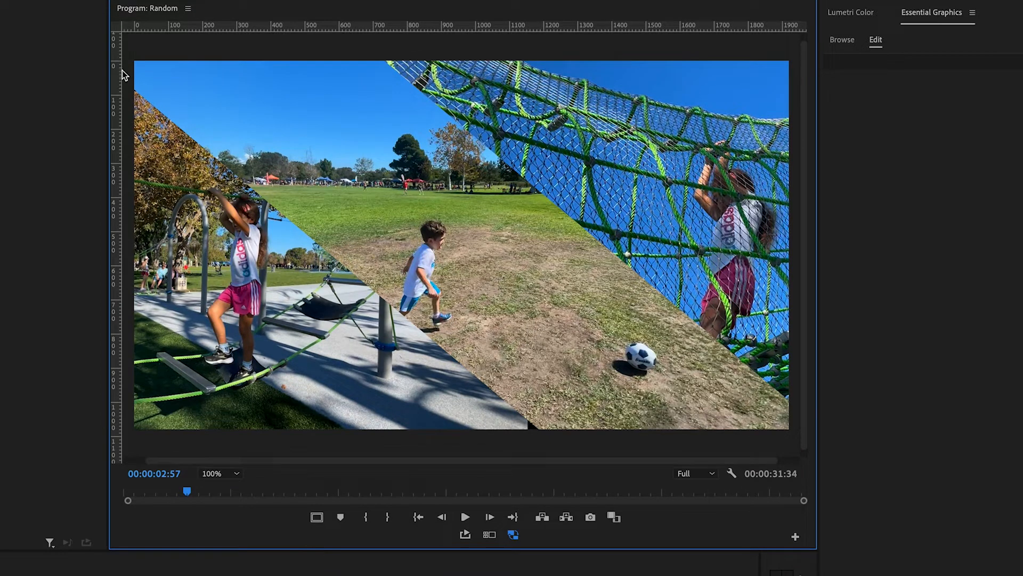
Draw a straight Pen line with a white 7.0 stroke and no fill along the lower-left diagonal seam, extending beyond the frame edges
left_click(128, 84)
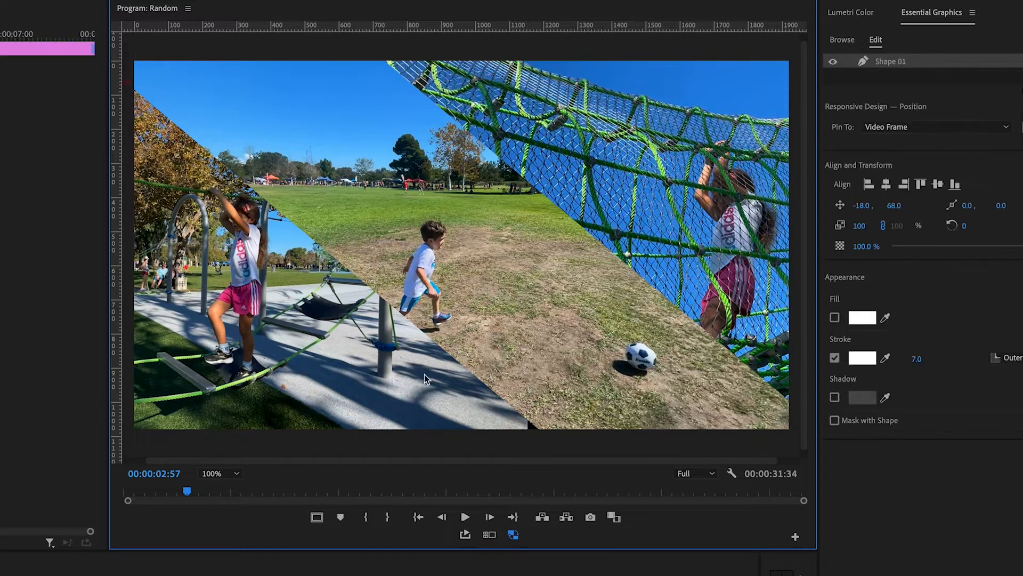
left_click(542, 435)
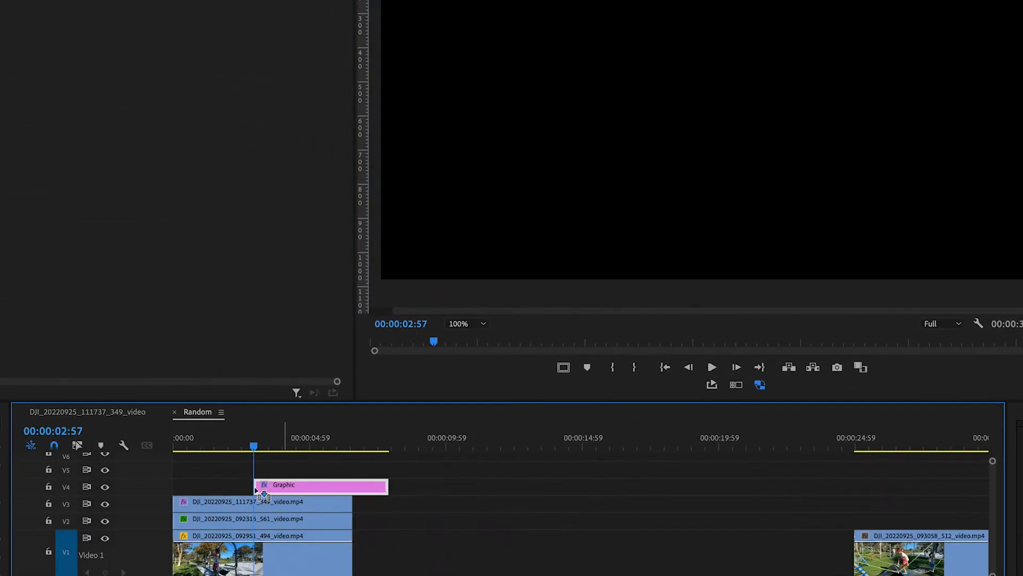
Fit the first line's graphic on V4 to the full span of the stacked video clips and set the playhead to 00:00:02:34
mouse_move(364, 486)
left_mouse_down()
mouse_move(286, 492)
mouse_move(352, 486)
left_mouse_up()
left_click(293, 437)
left_click_drag(292, 436, 243, 437)
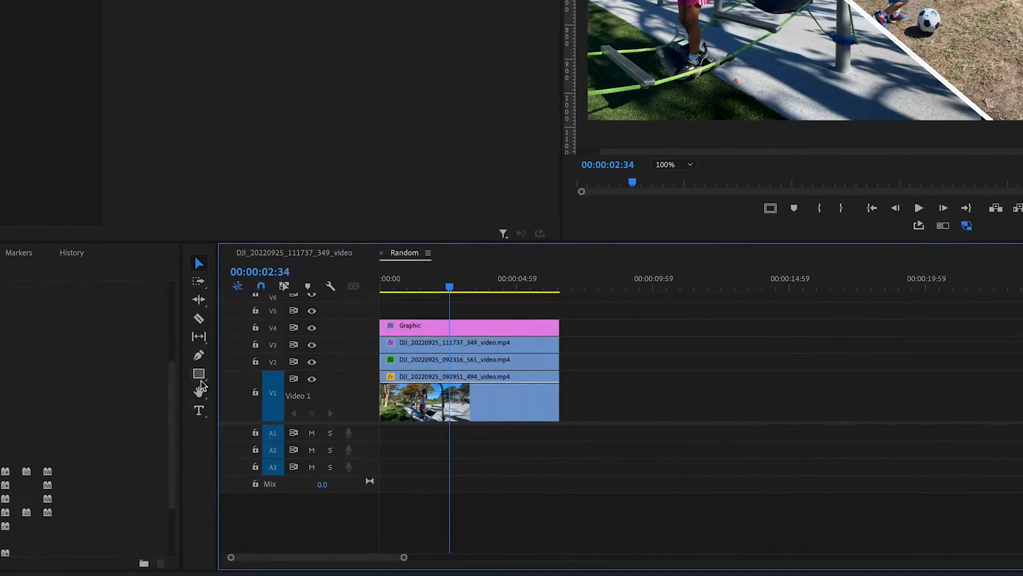
Draw a second straight white Pen line along the upper-right diagonal seam, from the frame's top edge to its right edge
left_click(174, 374)
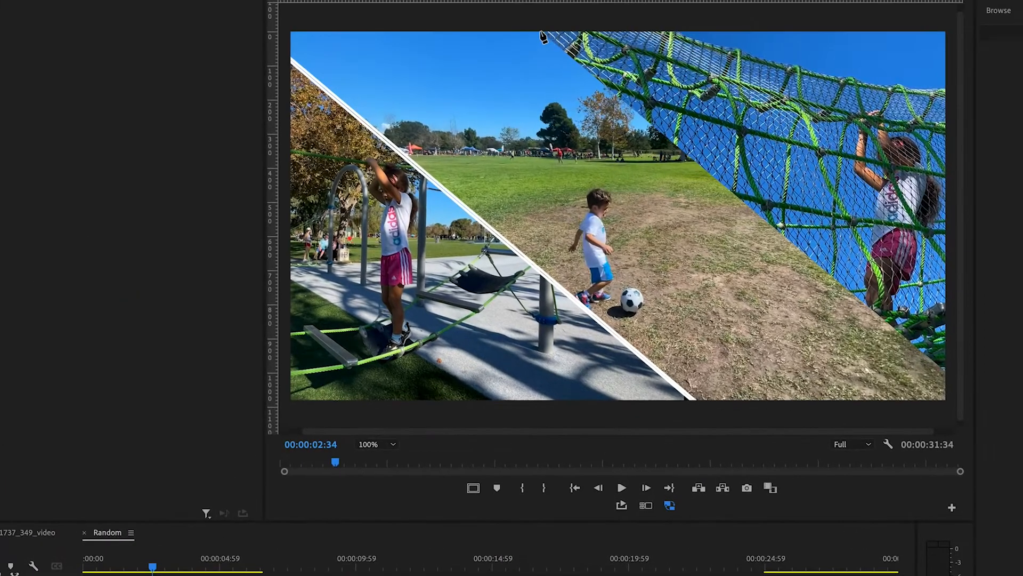
left_click(540, 31)
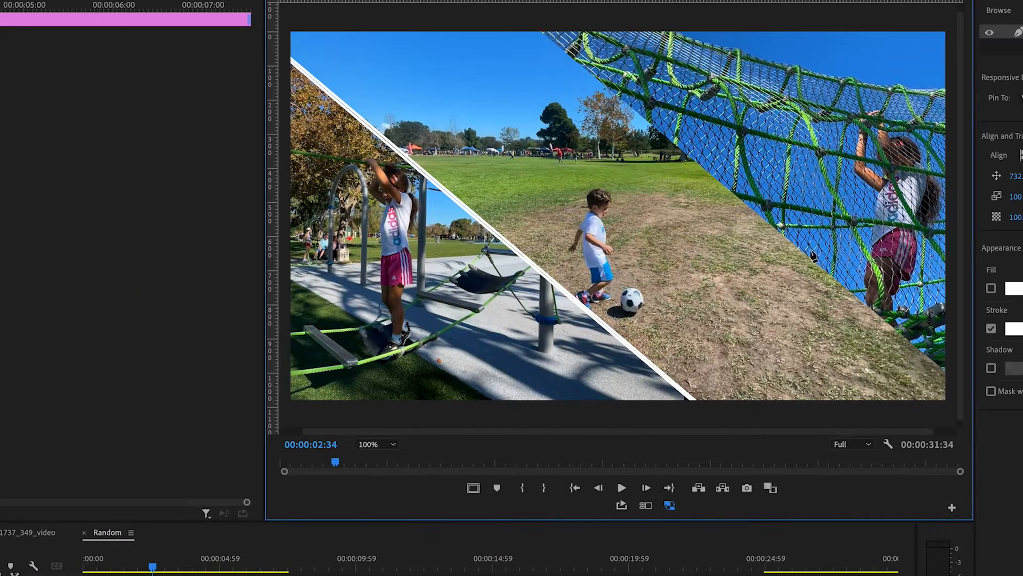
left_click(946, 374)
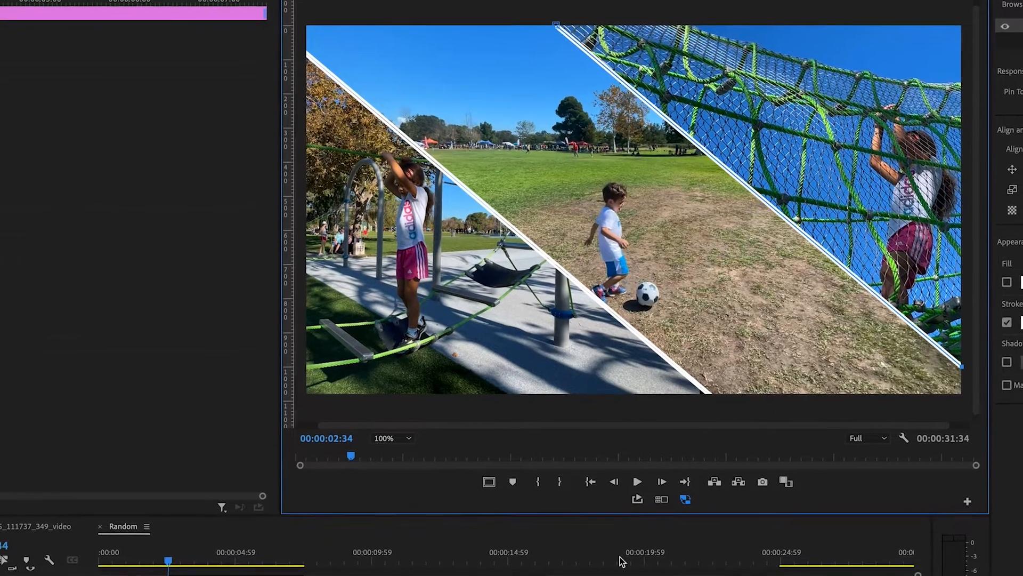
key("v")
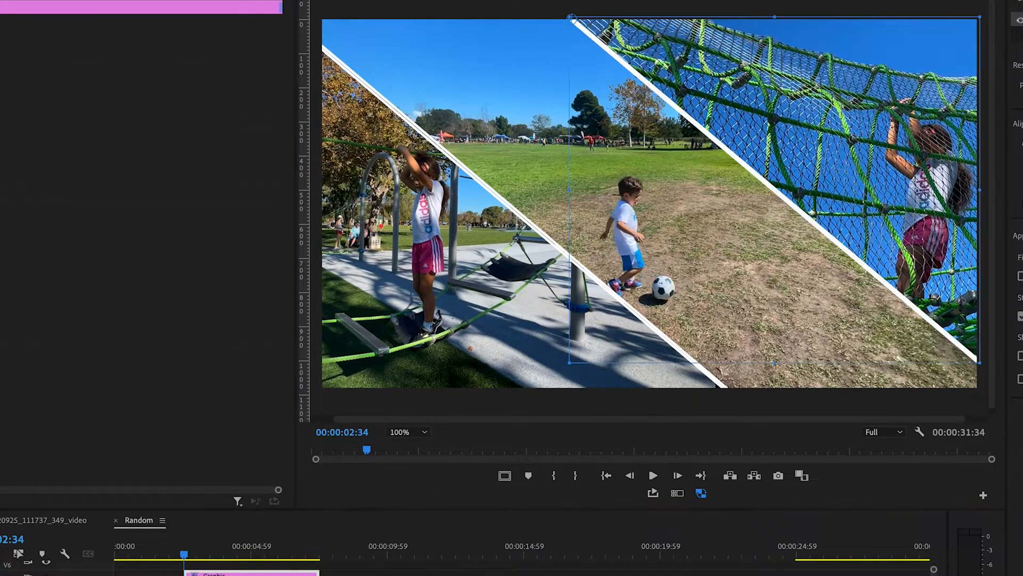
Extend the second line's graphic to the sequence start and trim its end to match the stacked video clips
left_click_drag(187, 575, 114, 575)
left_click_drag(319, 575, 295, 575)
left_click_drag(232, 554, 169, 557)
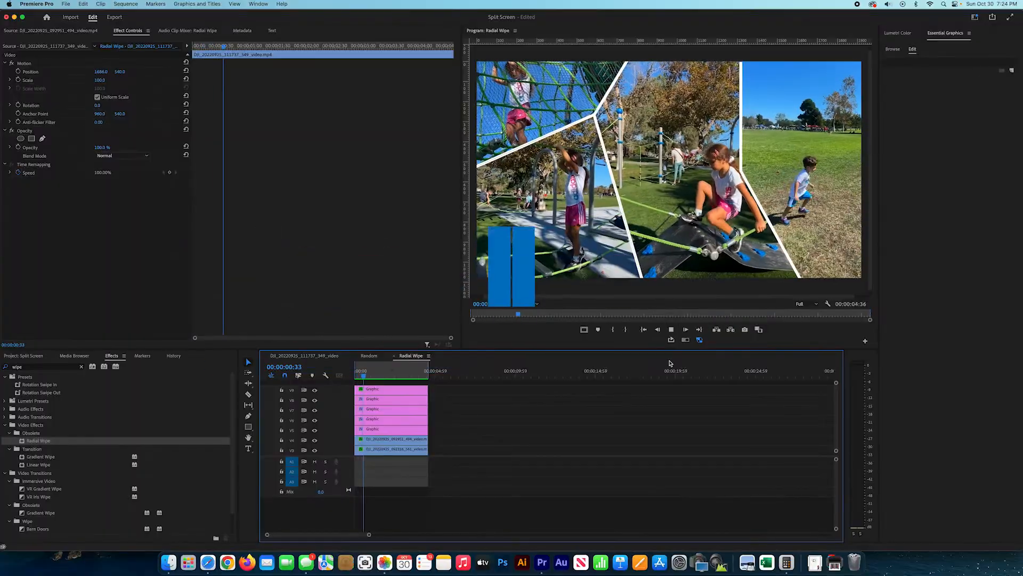
In the Radial Wipe sequence, find the Radial Wipe effect by searching for "wipe" and apply it to the 092951_494 clip
left_click(53, 368)
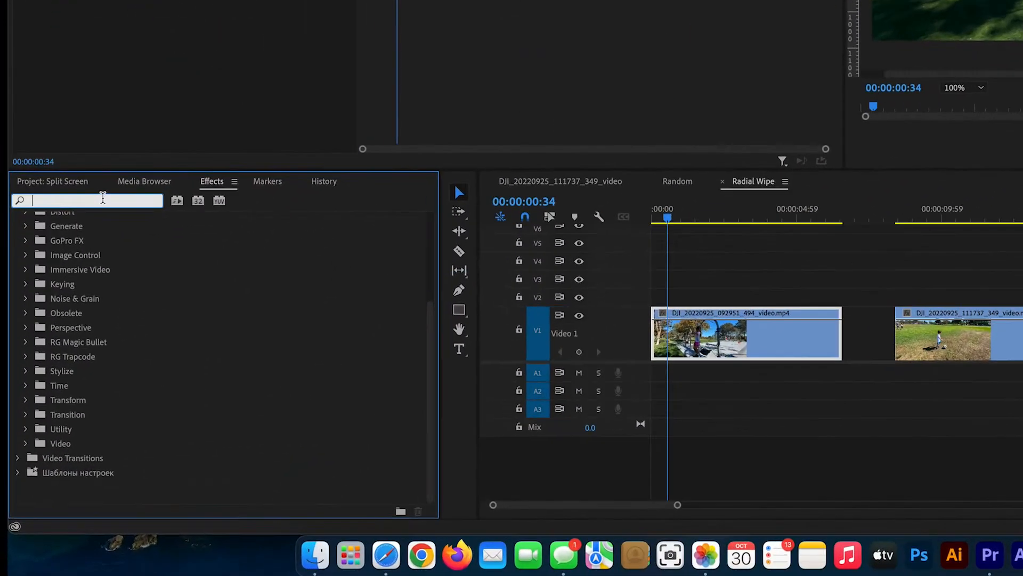
type("wipe")
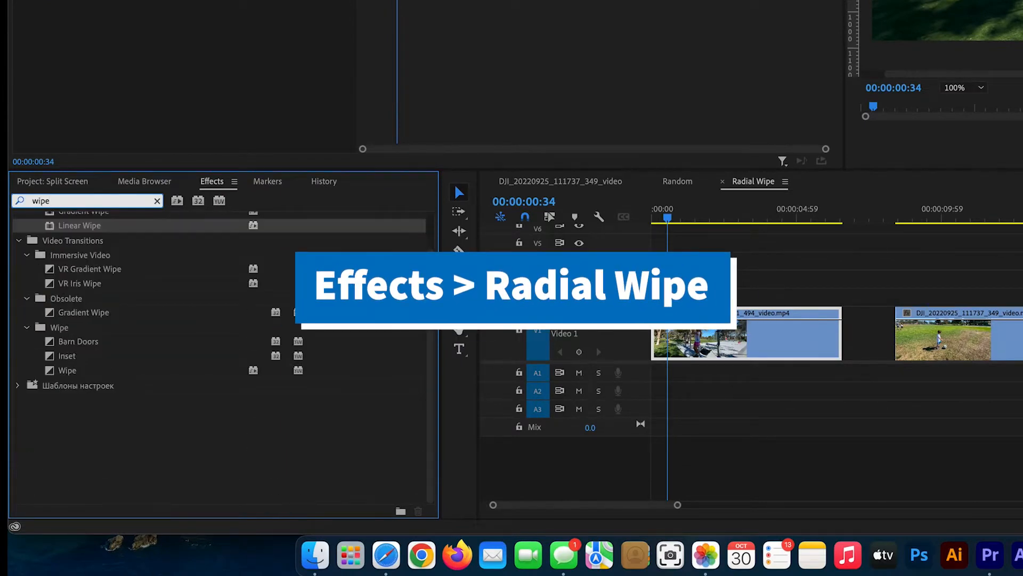
scroll(53, 317, "up", 4)
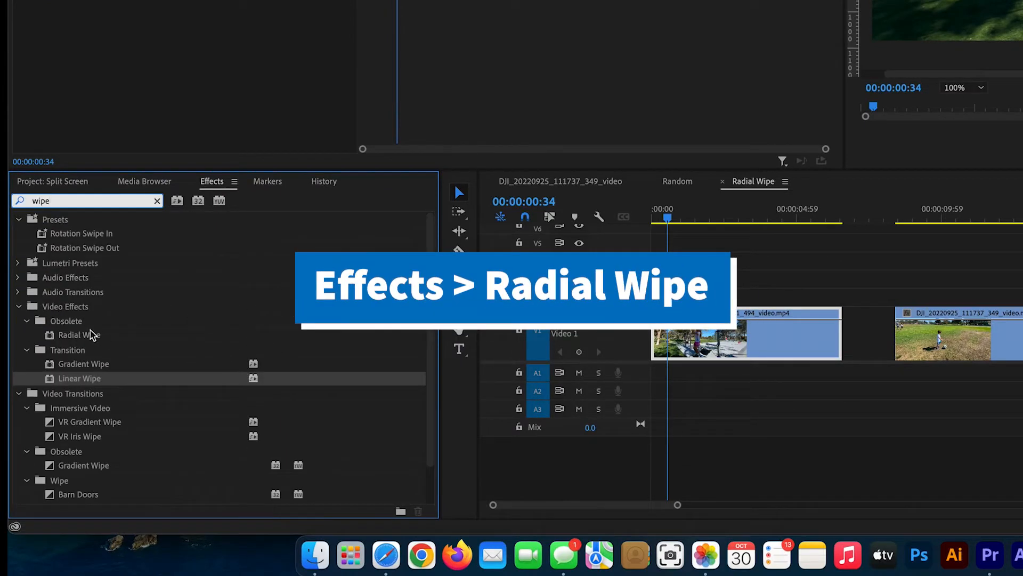
left_click_drag(120, 338, 763, 347)
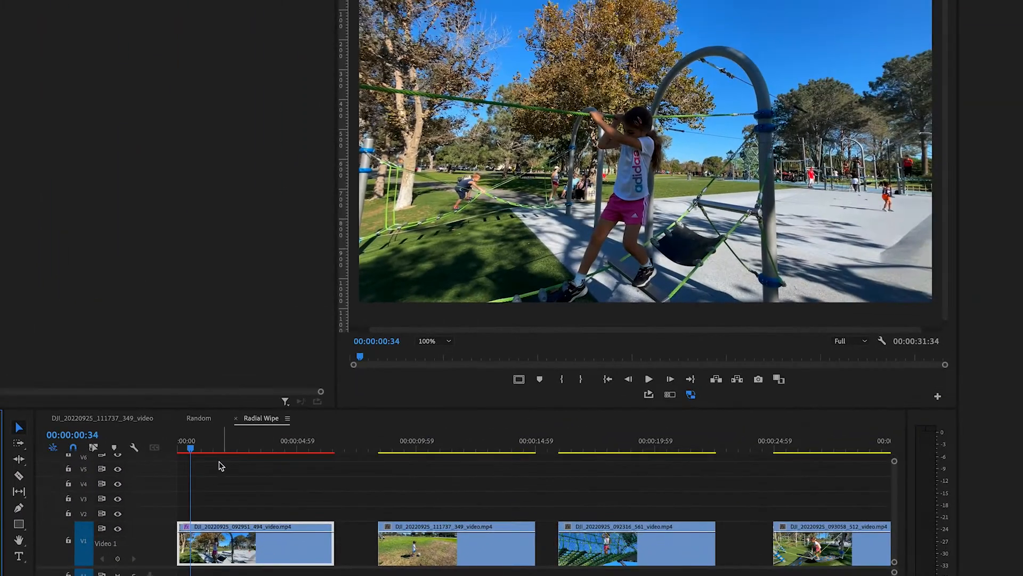
left_click_drag(364, 364, 380, 364)
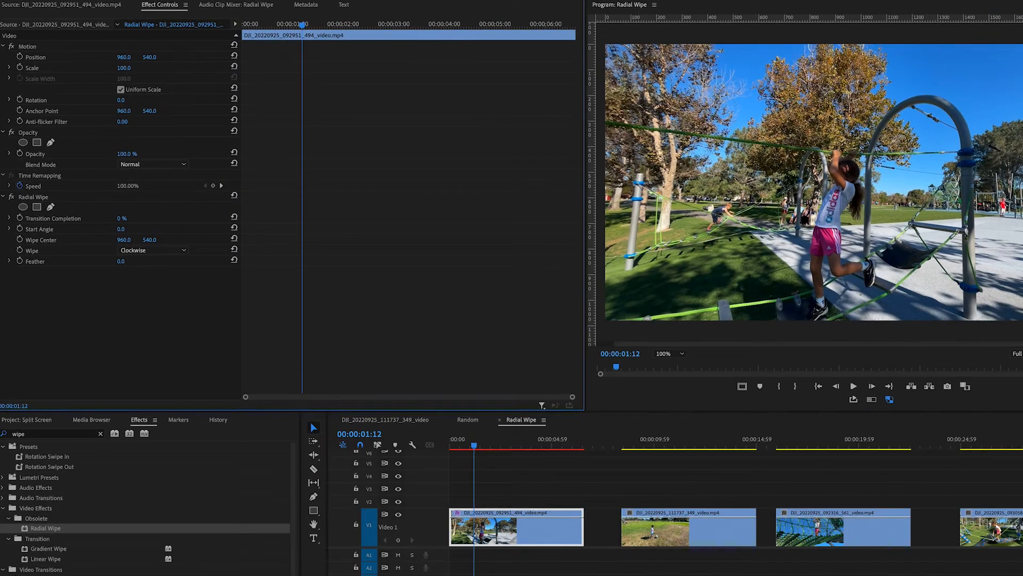
Set the 092951_494 clip's Radial Wipe to 19% Transition Completion, 69° Start Angle and the Both wipe direction
left_click_drag(122, 219, 132, 219)
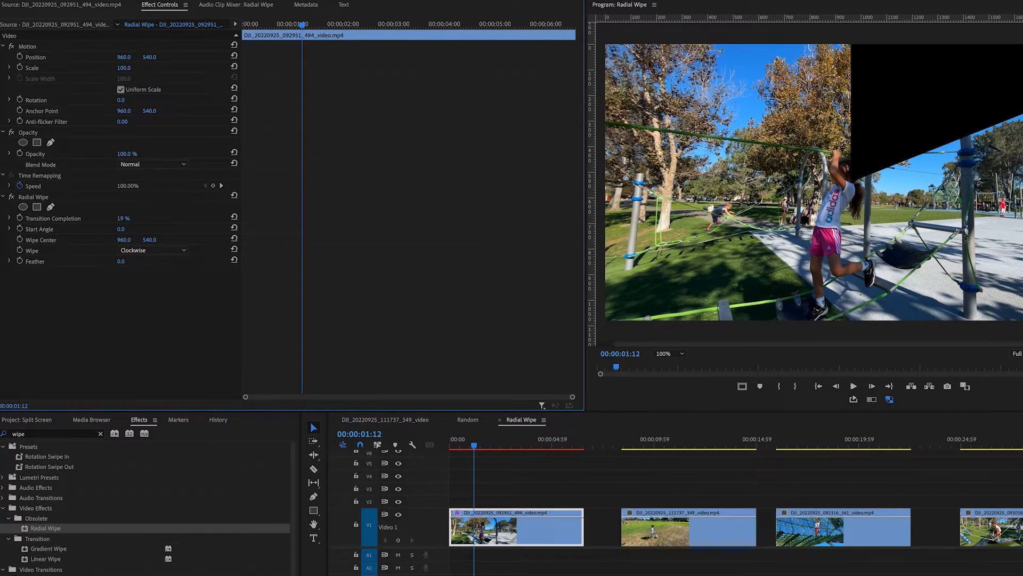
left_click_drag(122, 229, 159, 229)
left_click(149, 250)
left_click(152, 271)
left_click(170, 250)
left_click(160, 283)
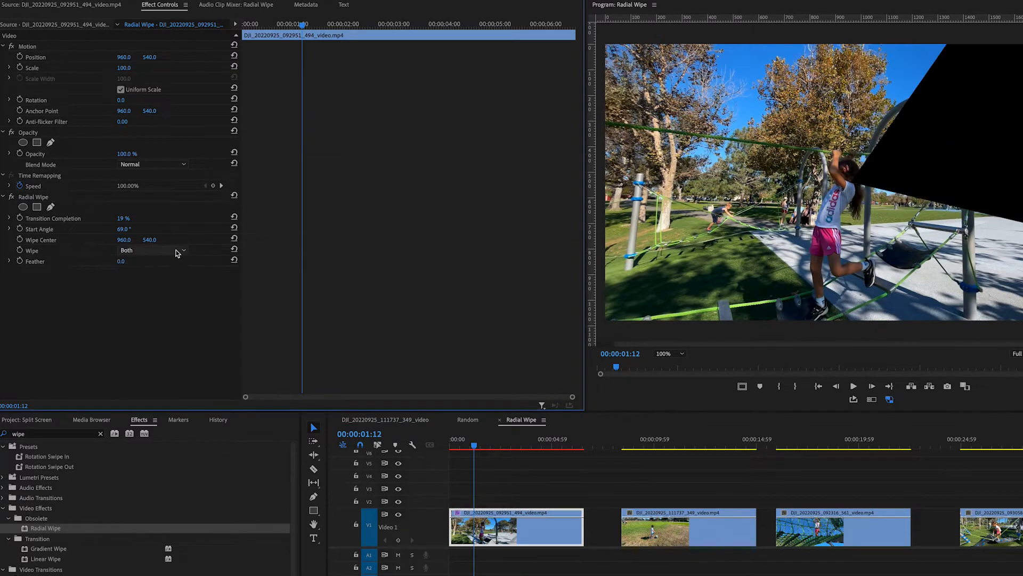
Reshape the 092951_494 clip's Radial Wipe with 77% Transition Completion, 25° Start Angle and Wipe Center 960, 233
left_click_drag(123, 219, 80, 241)
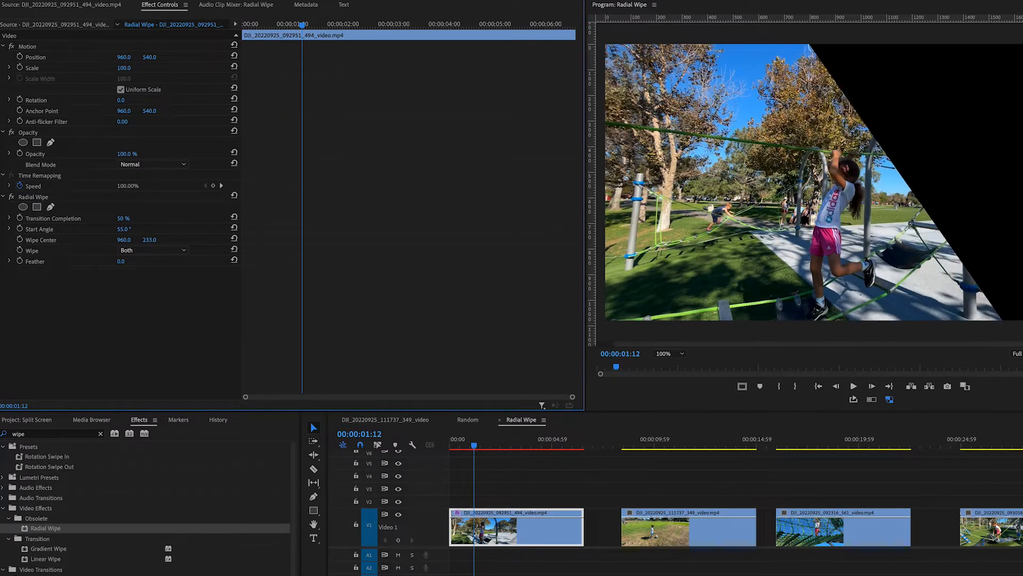
mouse_move(133, 218)
left_mouse_down()
mouse_move(150, 217)
mouse_move(130, 229)
left_mouse_up()
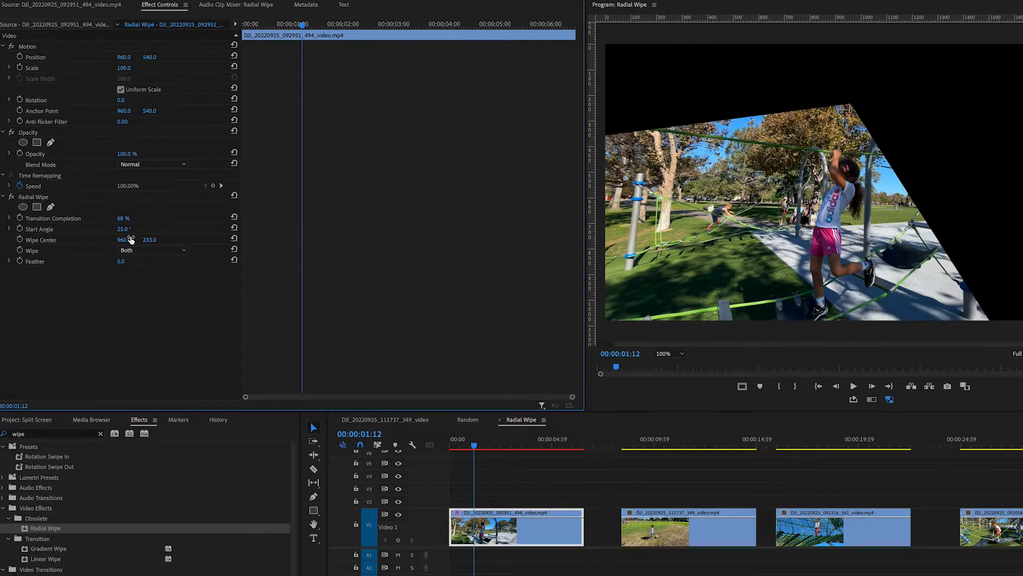
left_click(124, 218)
key("Return")
left_click_drag(123, 218, 133, 219)
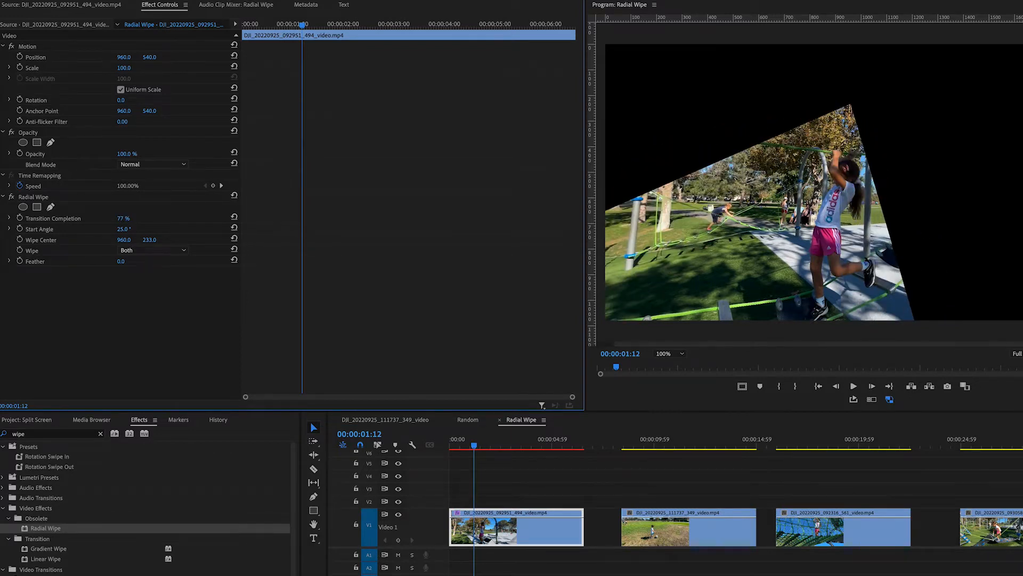
With the playhead at 00:00:02:51, set the 092951_494 clip's Wipe Center to 1102, 154 and its Position to 440, 652
mouse_move(494, 446)
left_mouse_down()
mouse_move(555, 446)
mouse_move(509, 445)
left_mouse_up()
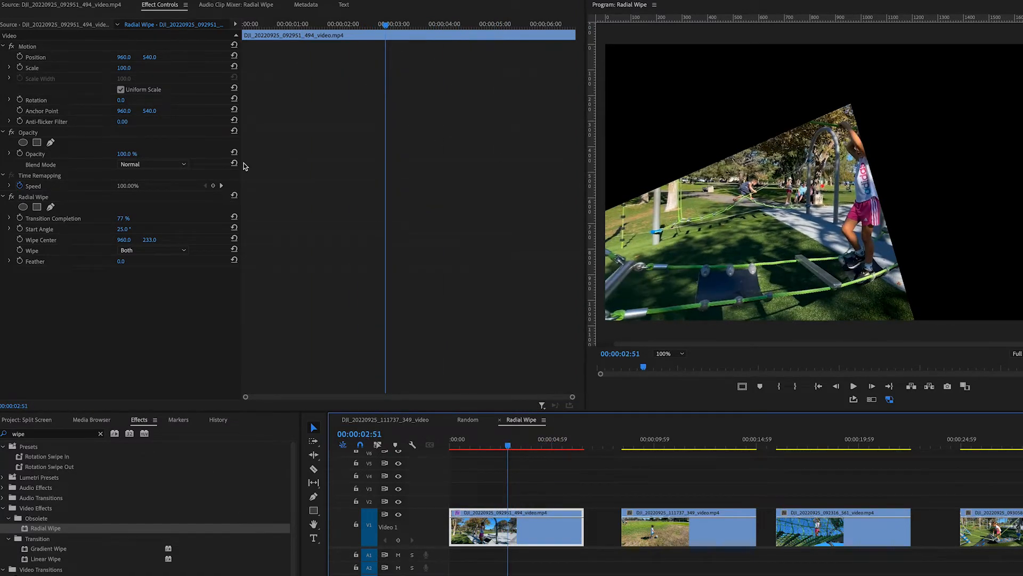
mouse_move(123, 240)
left_mouse_down()
mouse_move(209, 240)
mouse_move(84, 239)
mouse_move(106, 239)
left_mouse_up()
left_click_drag(127, 57, 0, 58)
left_click_drag(149, 57, 209, 57)
Trim the first two seconds off the 092951_494 clip, return it to the sequence start and set the playhead to 00:00:02:46
left_click_drag(510, 445, 489, 475)
mouse_move(451, 528)
left_mouse_down()
mouse_move(498, 525)
mouse_move(457, 525)
left_mouse_up()
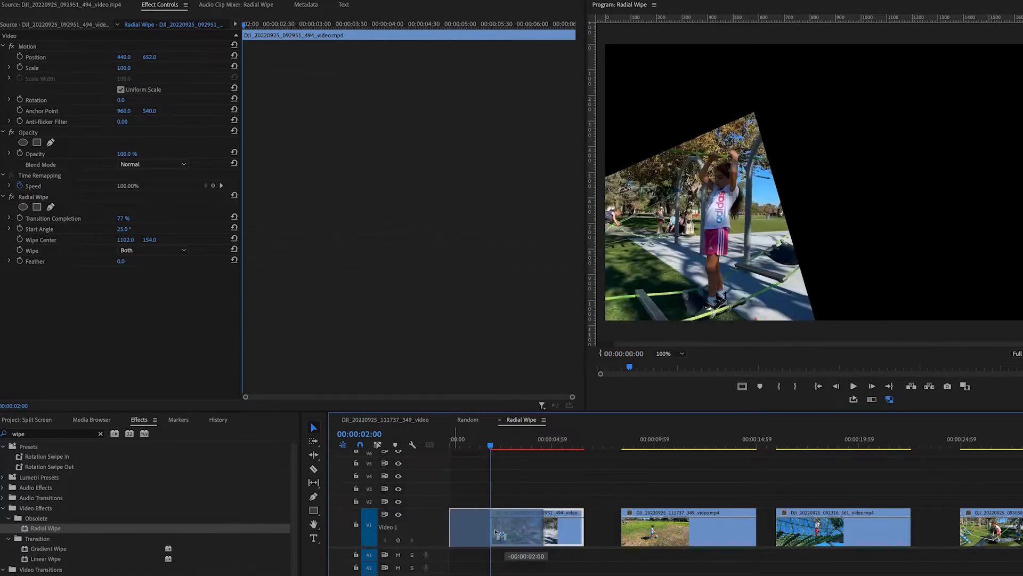
mouse_move(498, 437)
left_mouse_down()
mouse_move(443, 441)
mouse_move(538, 443)
mouse_move(506, 448)
left_mouse_up()
Place the 092316_561 clip on V2 at the sequence start and apply Radial Wipe to it
left_click(696, 528)
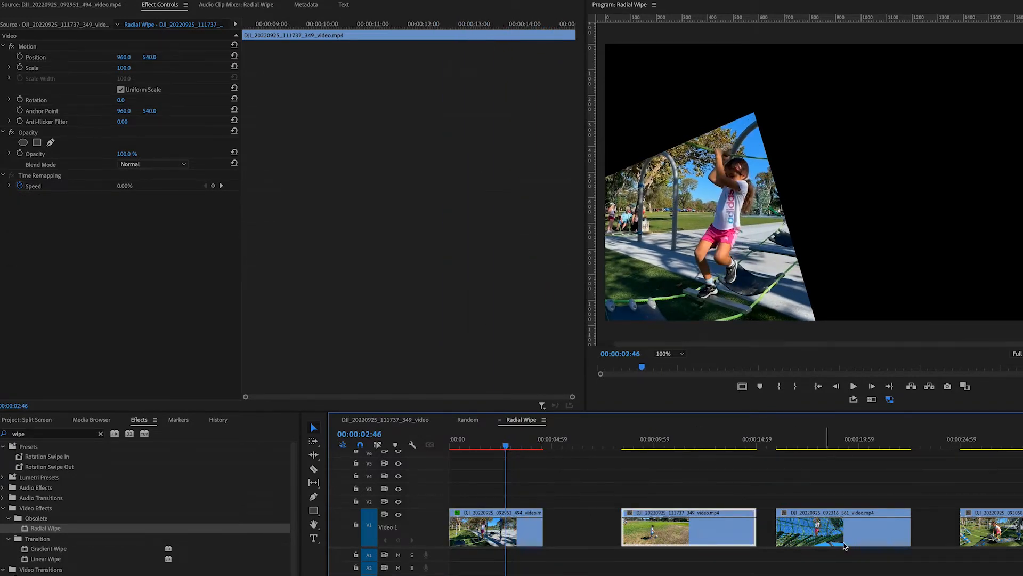
left_click_drag(851, 543, 526, 506)
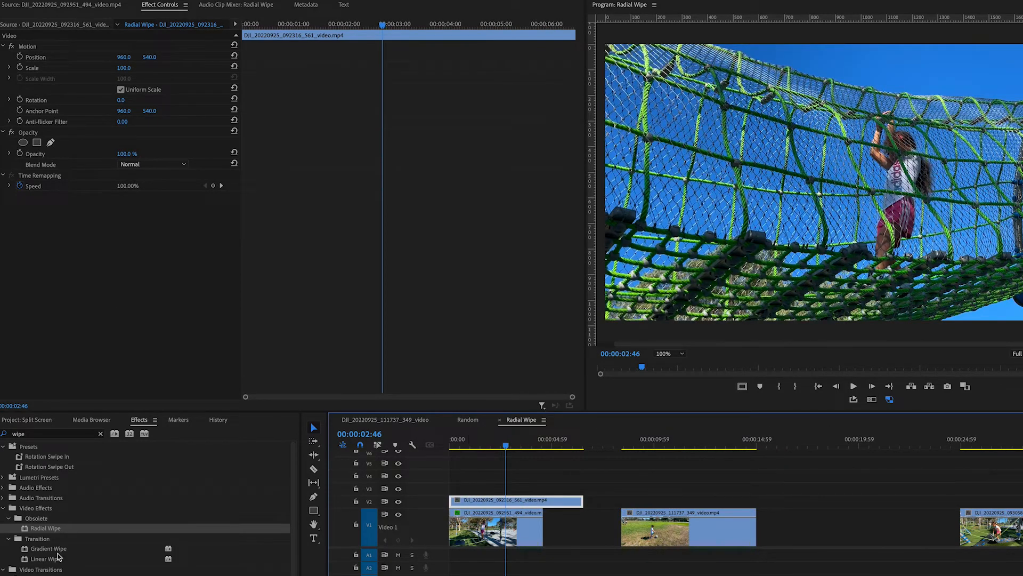
left_click_drag(49, 529, 487, 502)
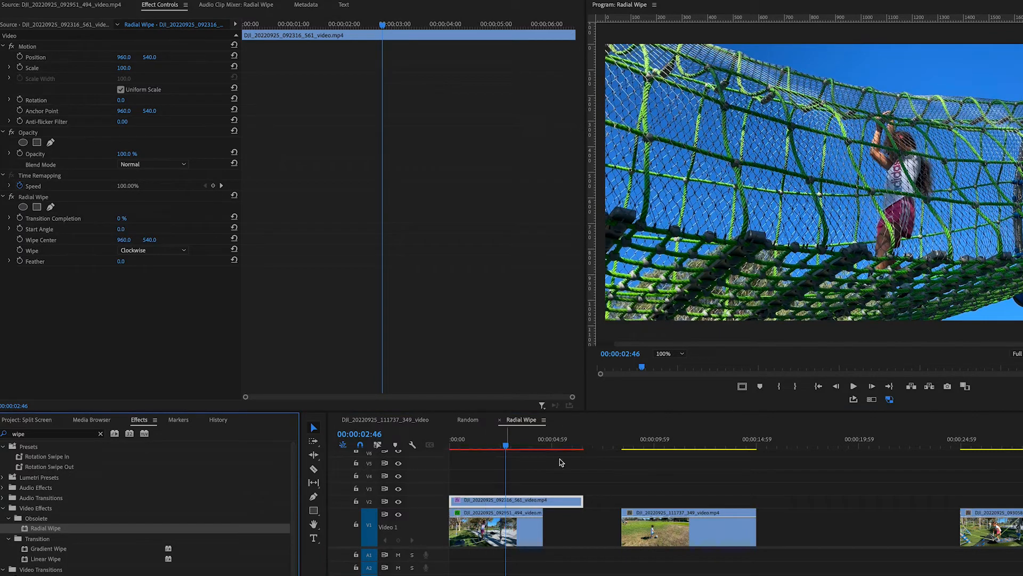
Set the 092316_561 clip's Radial Wipe to 33% completion, -87° Start Angle, Wipe Center 1007, 540 and the Both direction
left_click_drag(122, 218, 84, 226)
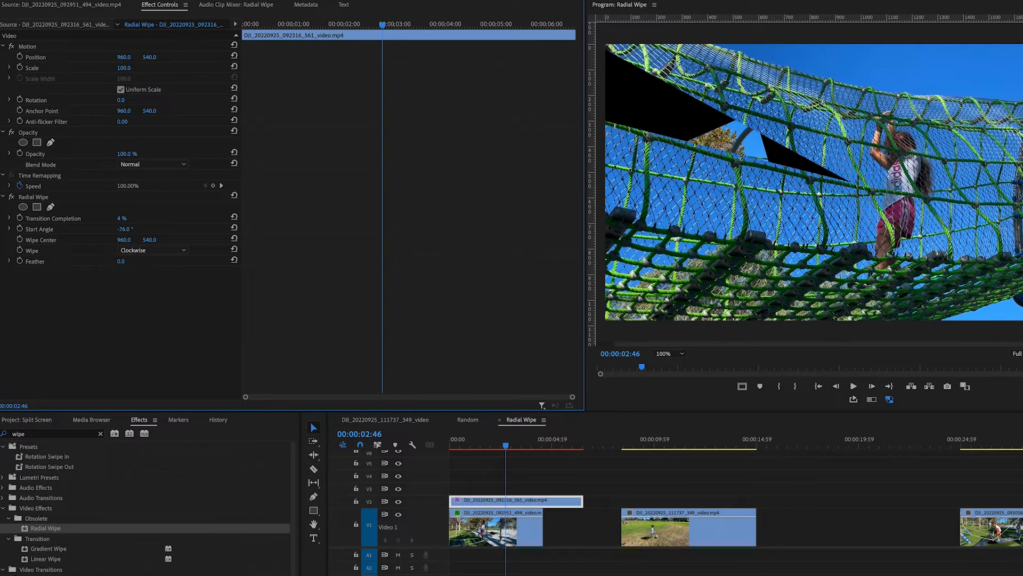
left_click_drag(123, 239, 147, 240)
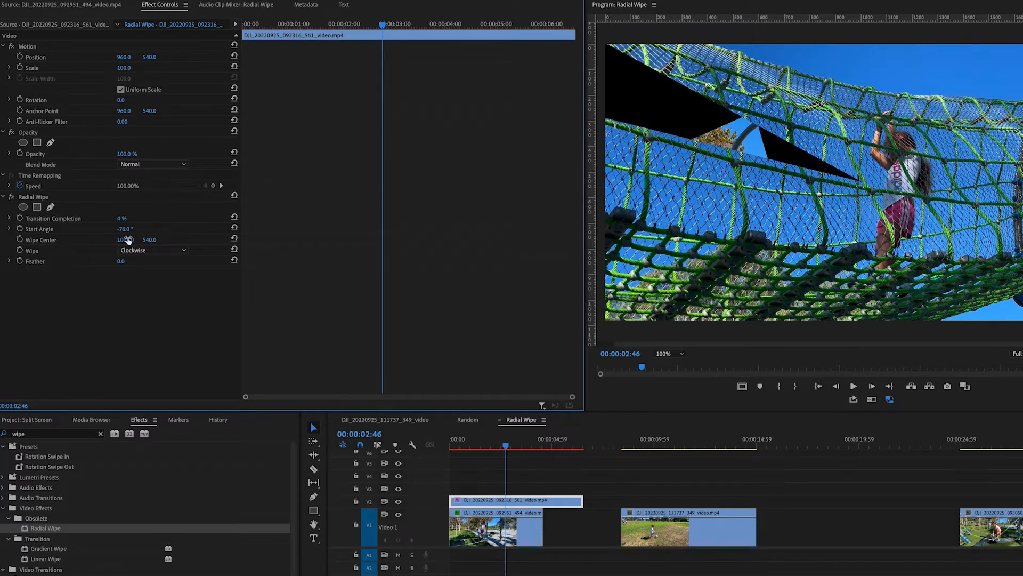
left_click_drag(122, 218, 137, 218)
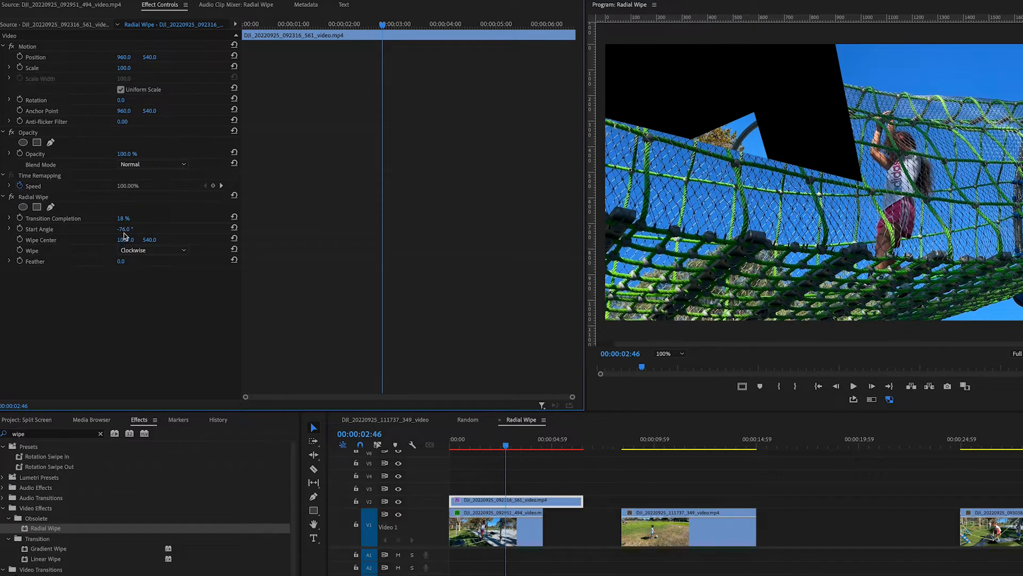
left_click_drag(128, 229, 114, 263)
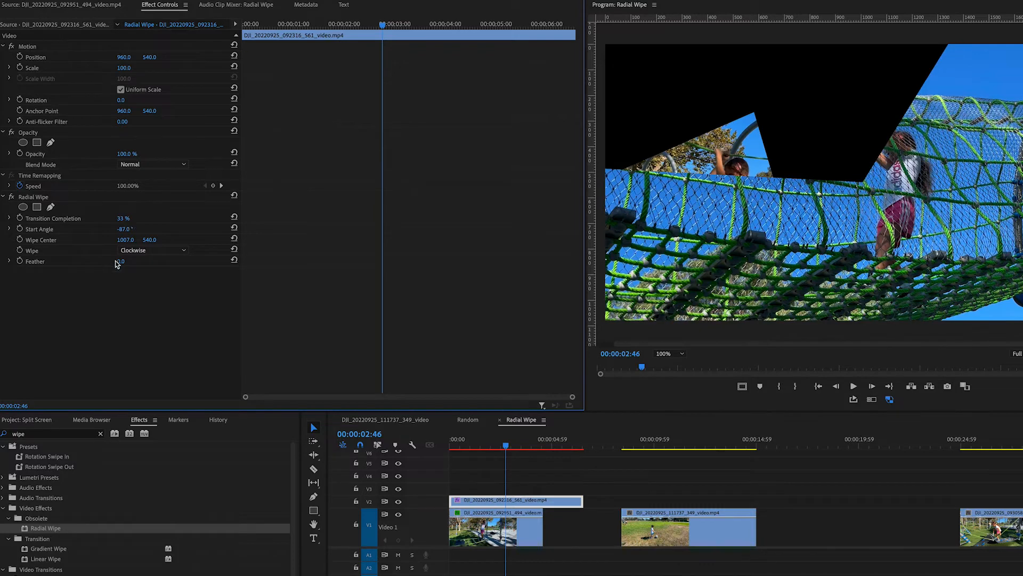
left_click(137, 250)
left_click(138, 282)
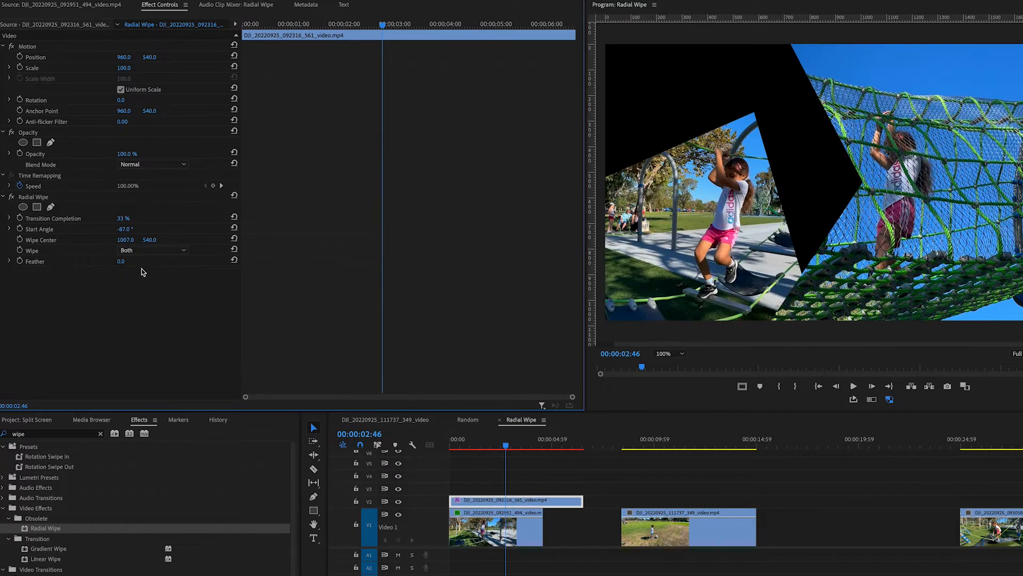
Adjust the 092316_561 clip's Radial Wipe to 62% Transition Completion, -91° Start Angle and Wipe Center 858, 540
left_click_drag(123, 218, 53, 241)
left_click_drag(123, 219, 127, 219)
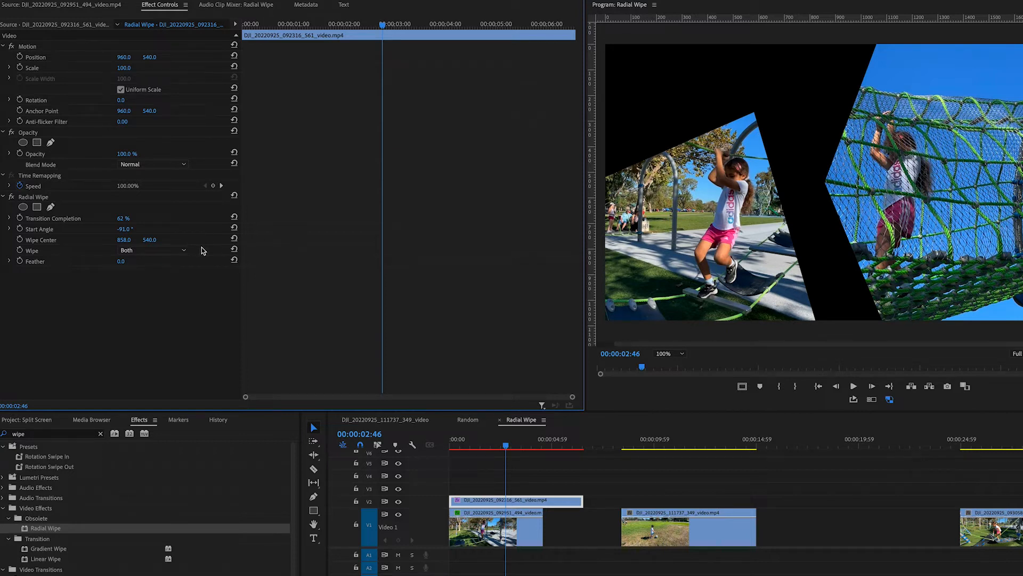
mouse_move(128, 265)
left_mouse_down()
mouse_move(213, 265)
mouse_move(126, 265)
left_mouse_up()
Set the 092316_561 clip's Position to 33, 223 and Scale to 80, and its Radial Wipe completion to 59%
left_click_drag(123, 57, 33, 57)
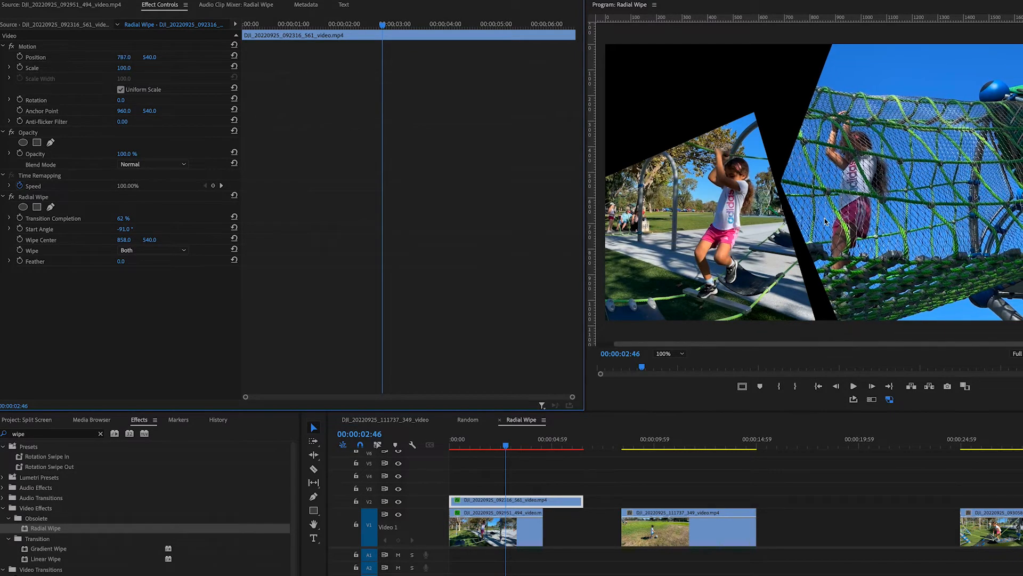
left_click_drag(126, 219, 126, 218)
left_click_drag(126, 57, 32, 57)
mouse_move(128, 69)
left_mouse_down()
mouse_move(153, 58)
mouse_move(112, 57)
left_mouse_up()
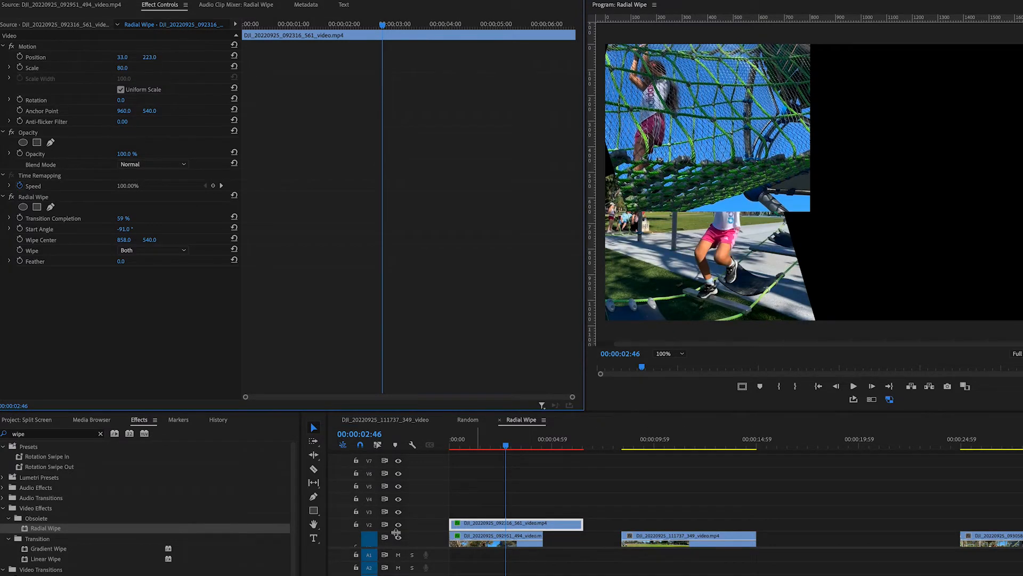
Move the 092951_494 clip up to V3 and set the 092316_561 clip's Radial Wipe to -233° Start Angle and horizontal Wipe Center 1695
left_click_drag(469, 536, 469, 510)
left_click(512, 523)
left_click_drag(125, 240, 333, 240)
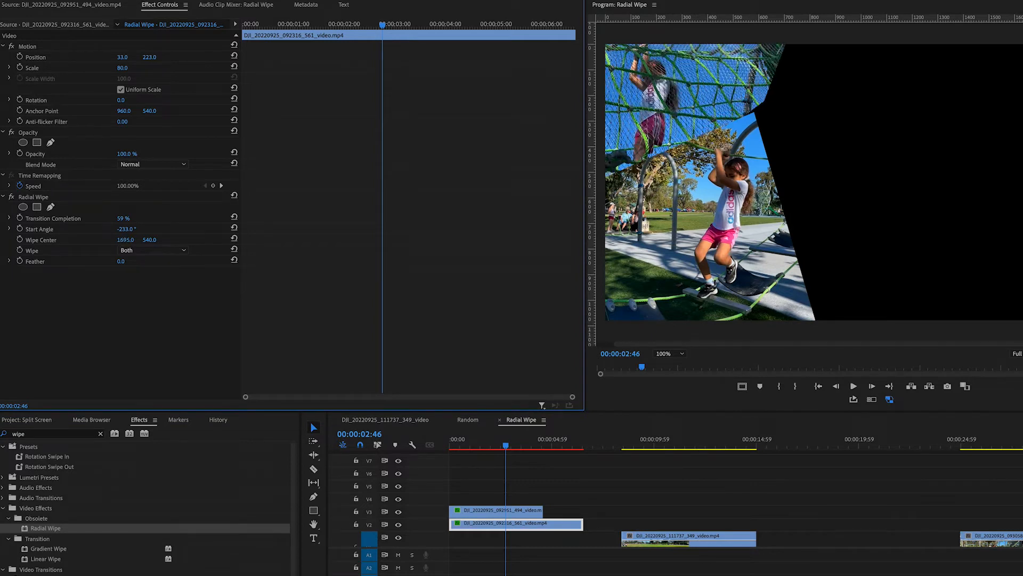
left_click_drag(150, 240, 124, 221)
Move the 093058_512 clip on V1 to the sequence start beneath the other clips and set the playhead to 00:00:02:45
mouse_move(507, 443)
left_mouse_down()
mouse_move(426, 458)
mouse_move(507, 448)
left_mouse_up()
left_click(679, 538)
left_click(997, 439)
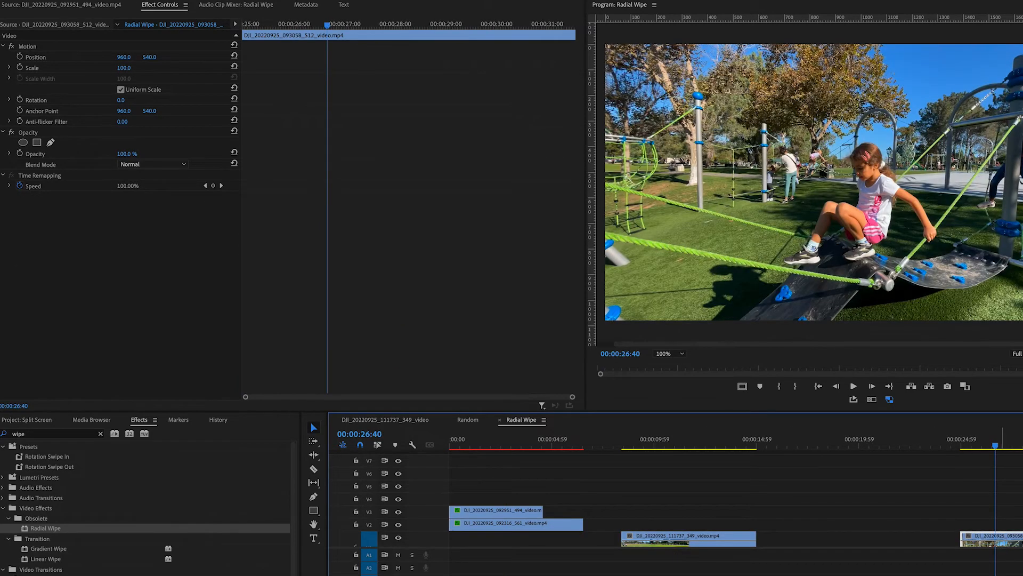
left_click(549, 489)
scroll(574, 513, "down", 3)
left_click_drag(993, 536, 456, 544)
left_click(505, 445)
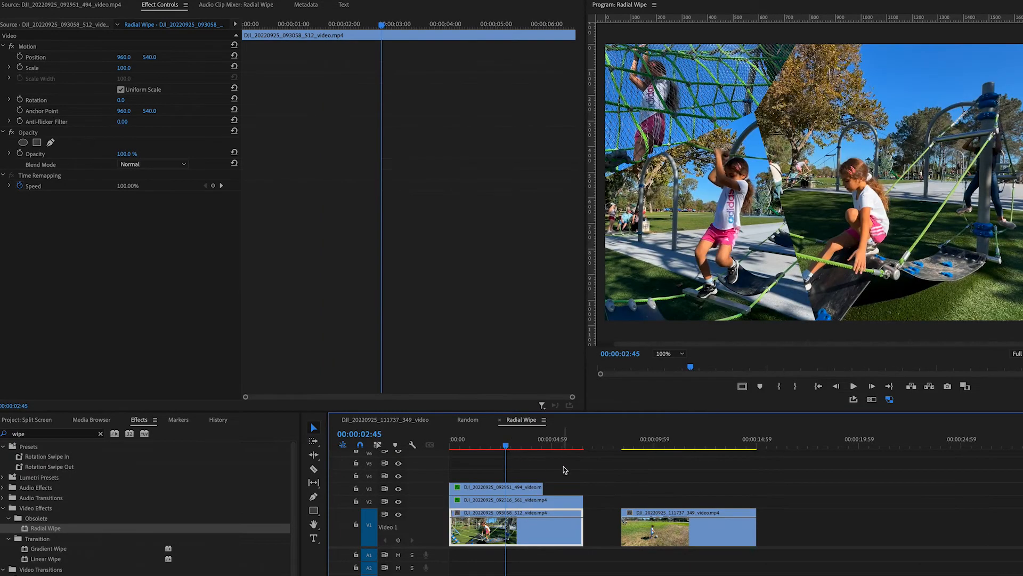
Apply Radial Wipe to the 093058_512 clip on V1 and set its wipe direction to Both
left_click_drag(510, 533, 510, 533)
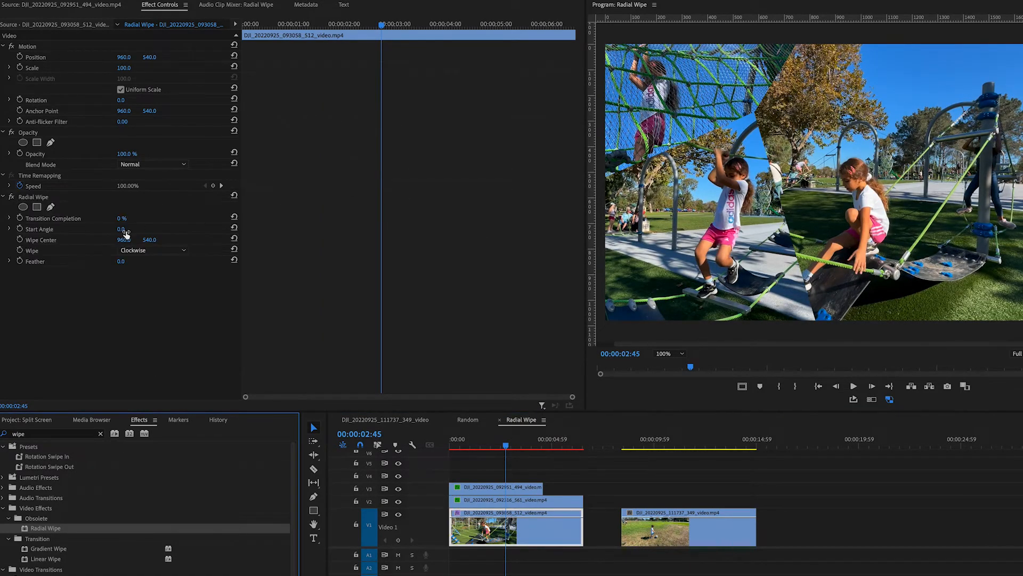
left_click(134, 250)
left_click(134, 272)
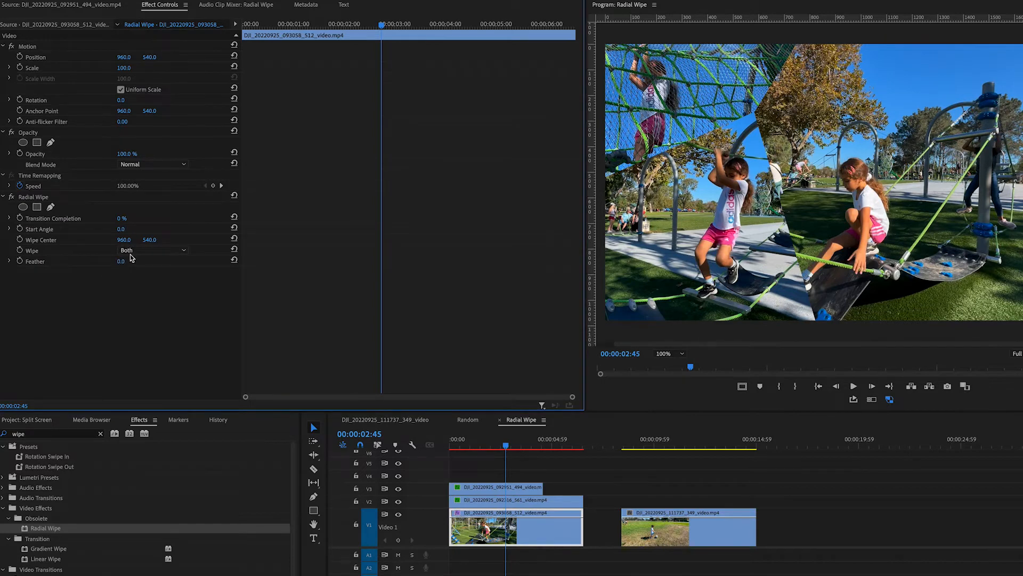
Set the 093058_512 clip's Radial Wipe to 23% Transition Completion with horizontal Wipe Center 1237, keeping the wipe direction at Both
mouse_move(123, 221)
left_mouse_down()
mouse_move(139, 220)
mouse_move(115, 219)
mouse_move(147, 240)
mouse_move(117, 219)
left_mouse_up()
left_click(135, 249)
left_click(141, 259)
left_click(135, 250)
left_click(139, 260)
left_click(170, 250)
left_click(155, 283)
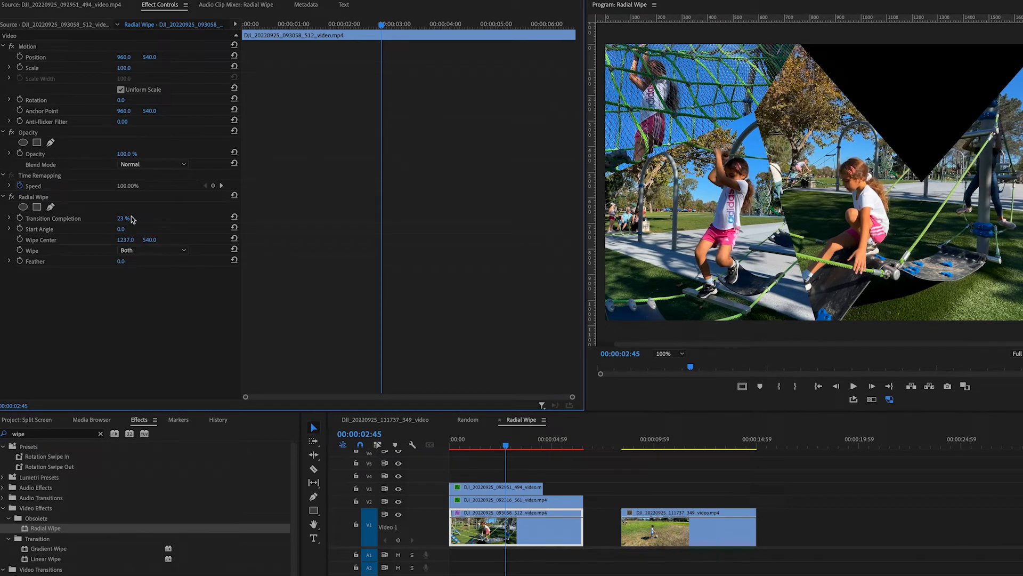
Adjust the 093058_512 clip's Radial Wipe to cut away the frame's right side, and shift the clip's horizontal Position rightward
left_click(162, 250)
mouse_move(130, 219)
left_mouse_down()
mouse_move(157, 218)
mouse_move(129, 219)
left_mouse_up()
left_click_drag(124, 57, 144, 57)
Move the three stacked clips up to V2, V3 and V4, and place the 111737_349 clip on V1 at the sequence start
left_click(656, 542)
left_click_drag(483, 466, 715, 487)
left_click_drag(536, 467, 523, 504)
left_click(651, 492)
left_click_drag(649, 498, 540, 529)
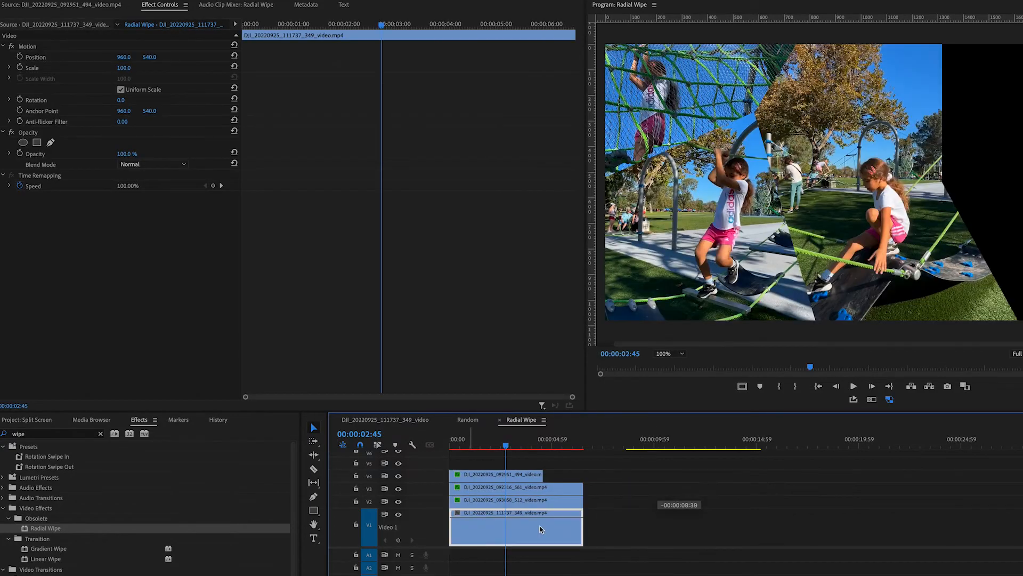
Set the 111737_349 clip's horizontal Position to 1686 and play the four-way split screen from the start
left_click_drag(124, 57, 498, 78)
left_click_drag(469, 436, 379, 435)
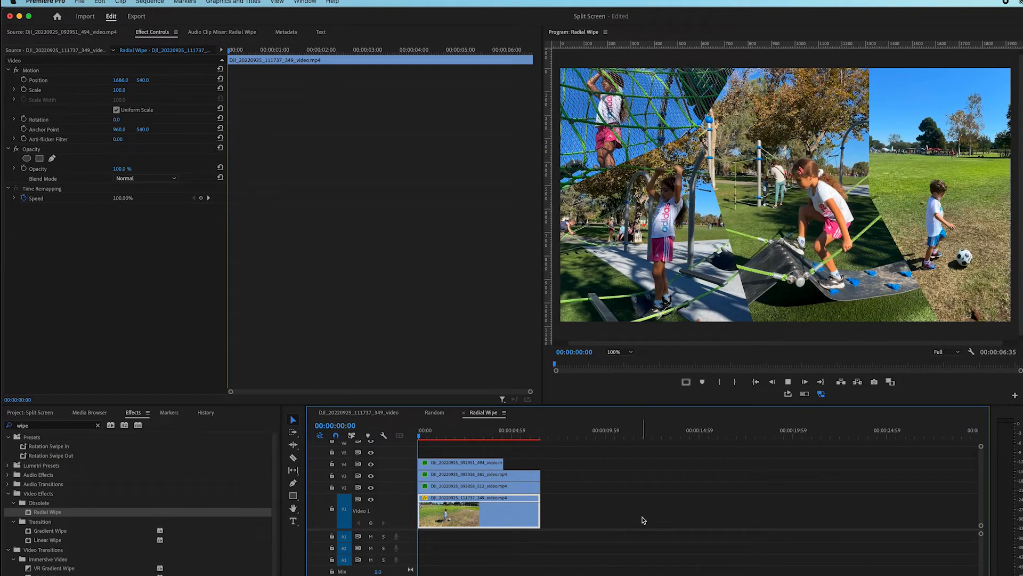
key("space")
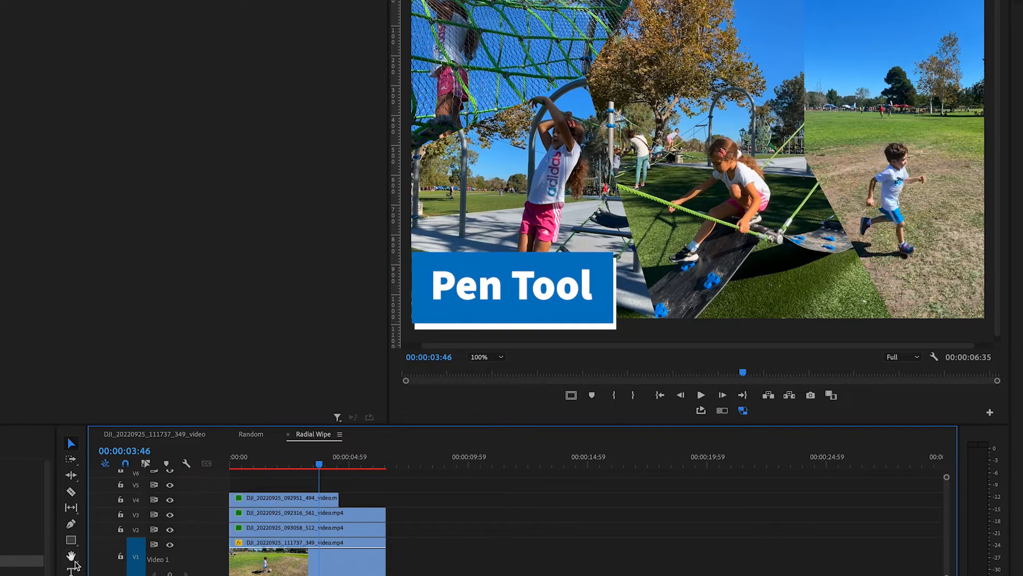
Draw a white Pen tool divider between the upper-left and lower-left panels and move its graphic clip to the sequence start on V5
left_click(70, 523)
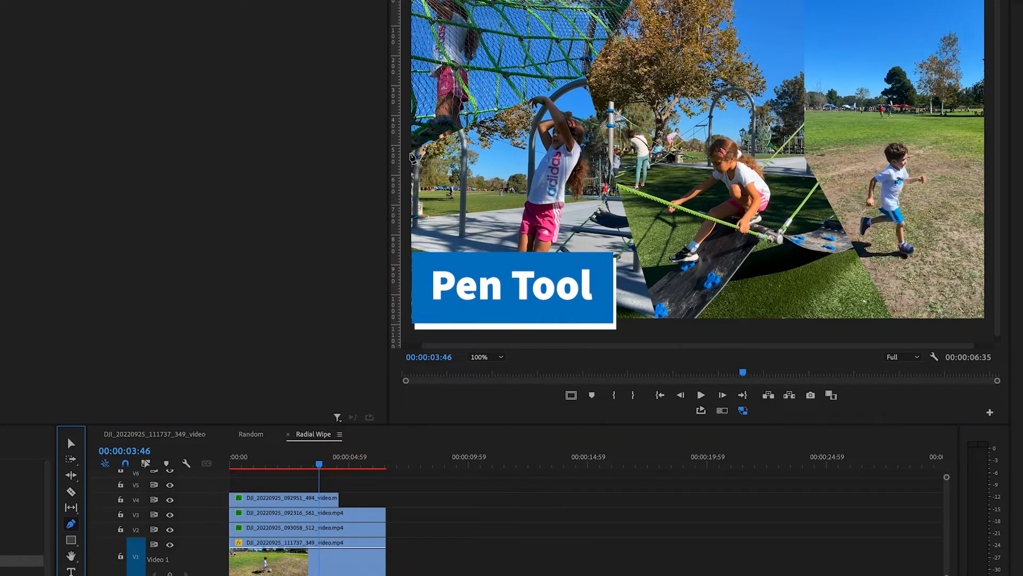
left_click(556, 77)
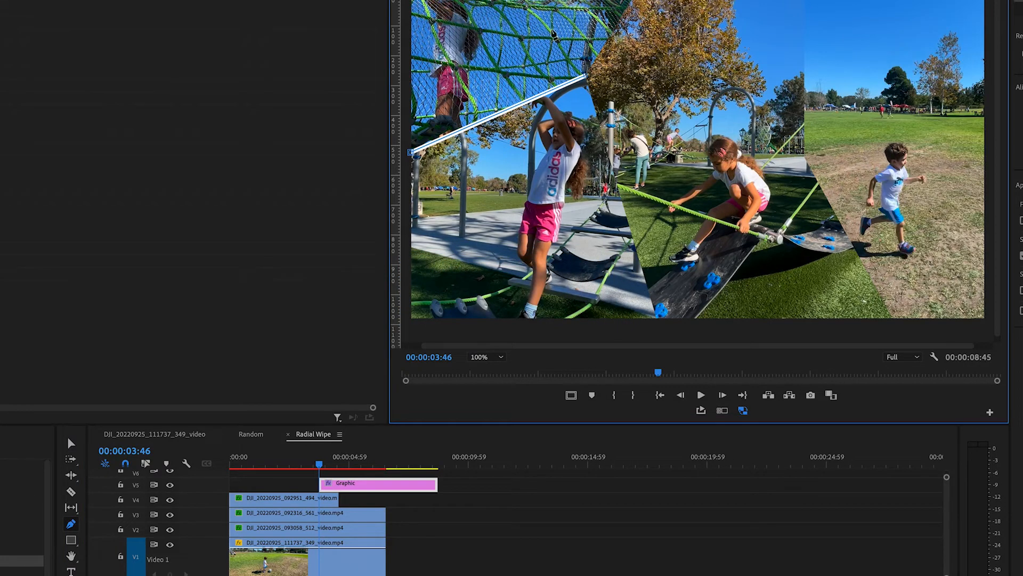
key("v")
left_click_drag(373, 486, 227, 458)
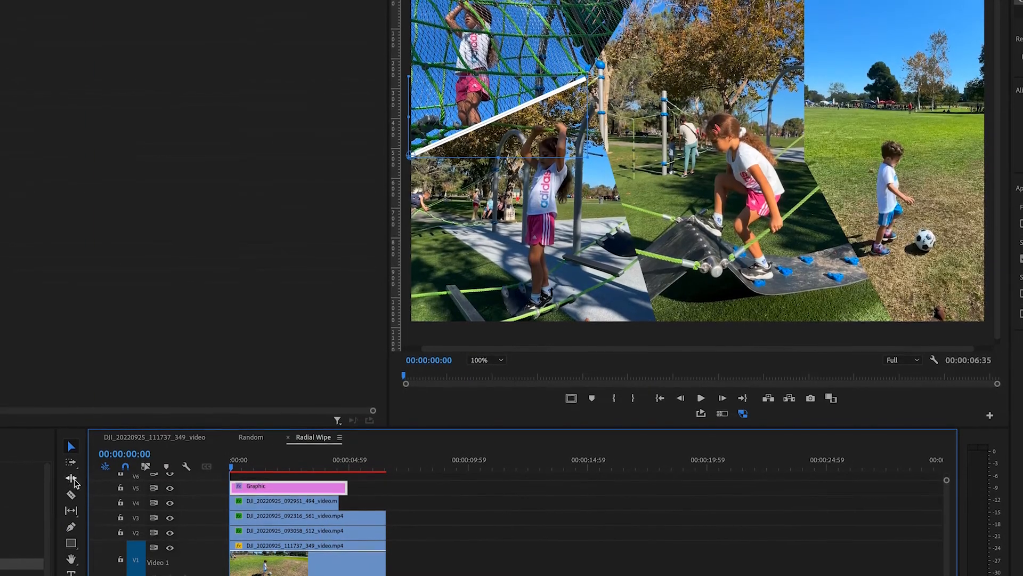
left_click(71, 529)
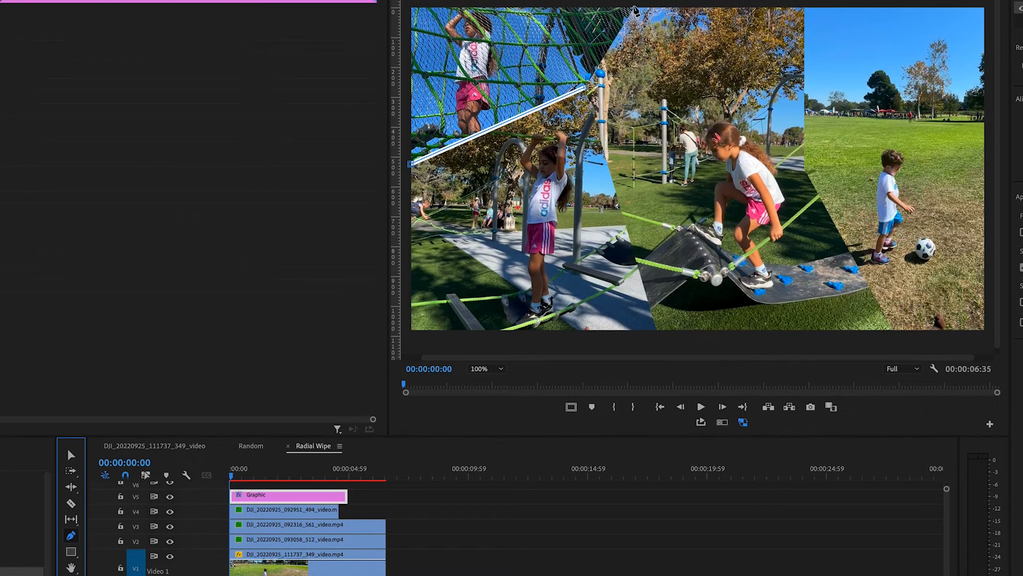
left_click(633, 7)
key("ctrl+z")
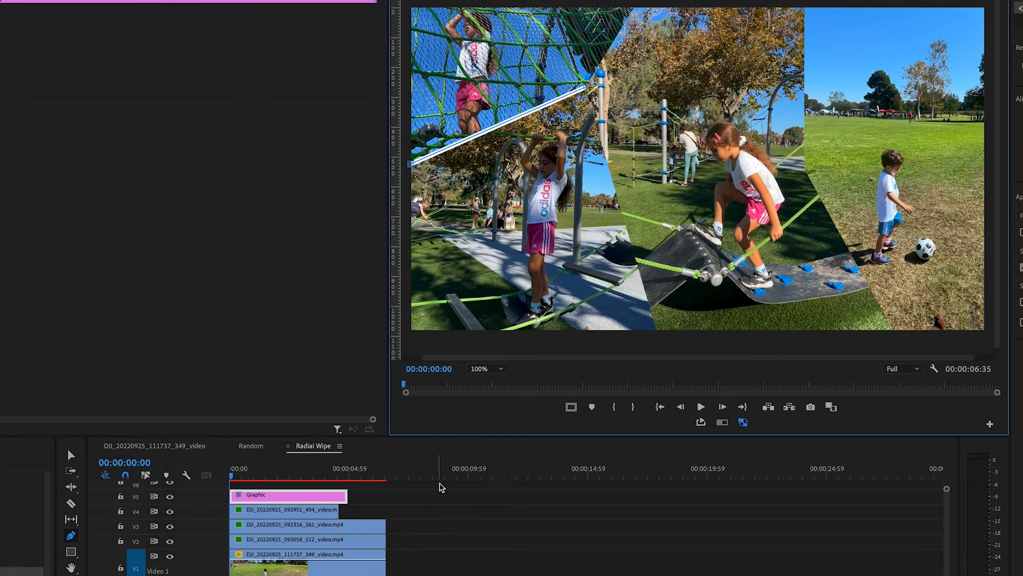
With no clip selected, draw a separate Pen tool divider from the frame's top edge down to the first divider's inner end
key("v")
left_click(411, 509)
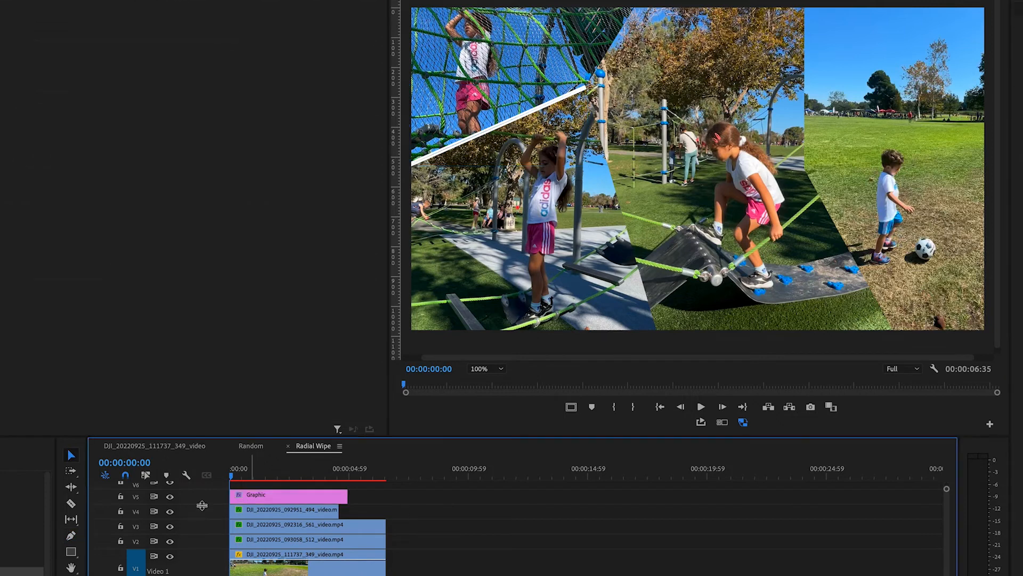
left_click(71, 535)
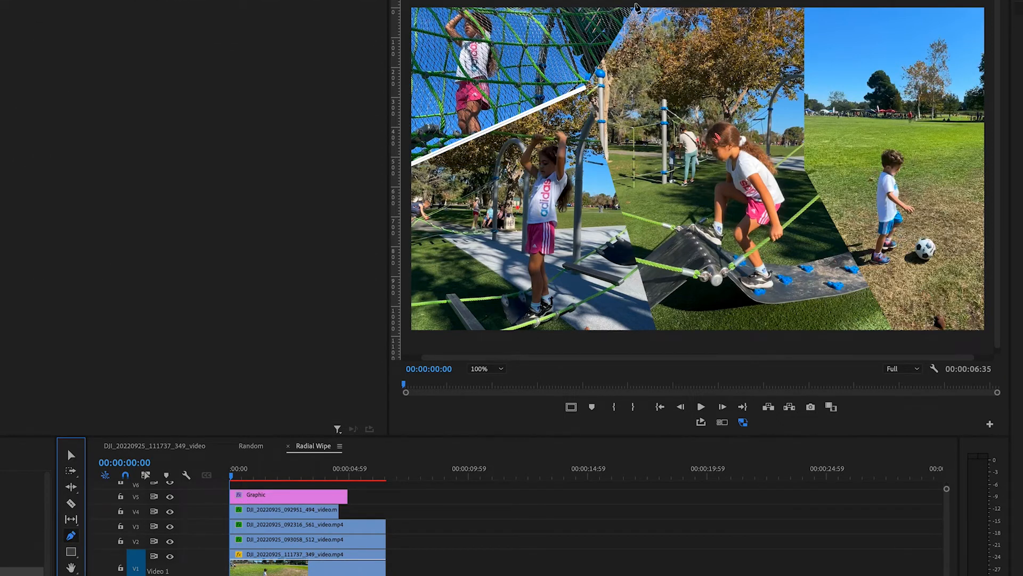
left_click(637, 7)
left_click(586, 89)
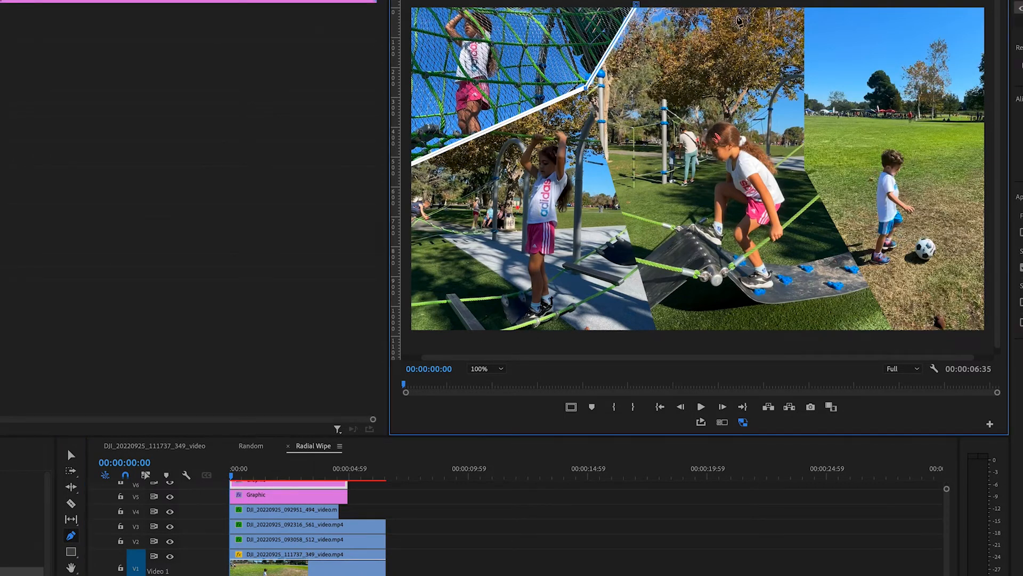
left_click(71, 455)
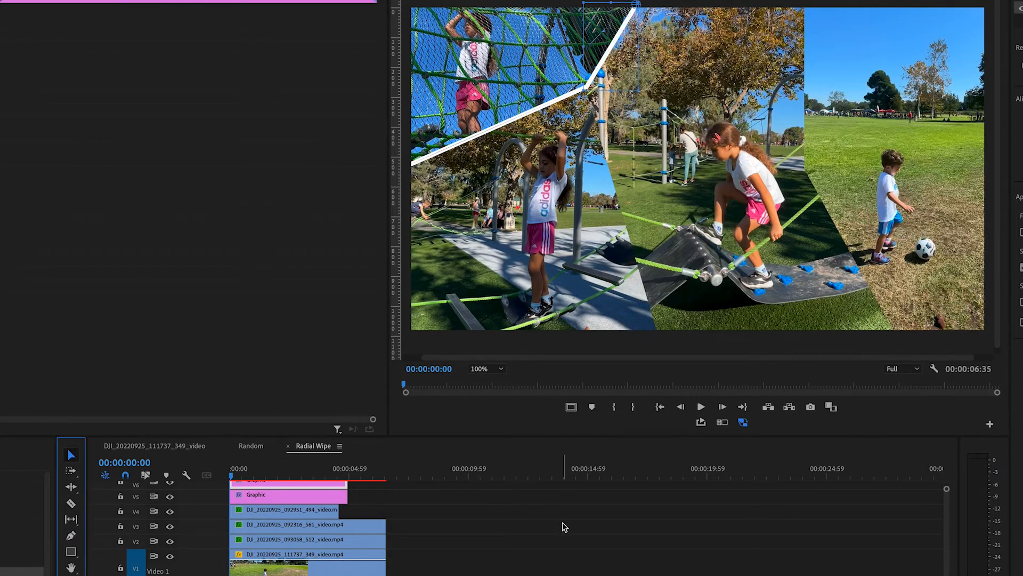
left_click(564, 525)
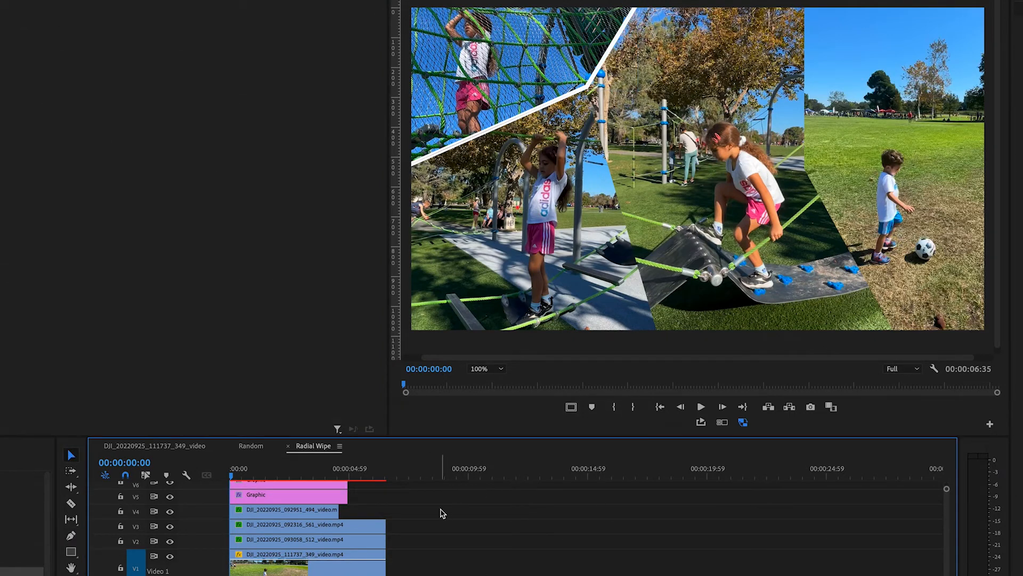
Draw a third Pen tool divider as its own graphic, from the frame's bottom edge to the junction of the first two dividers
scroll(445, 503, "up", 2)
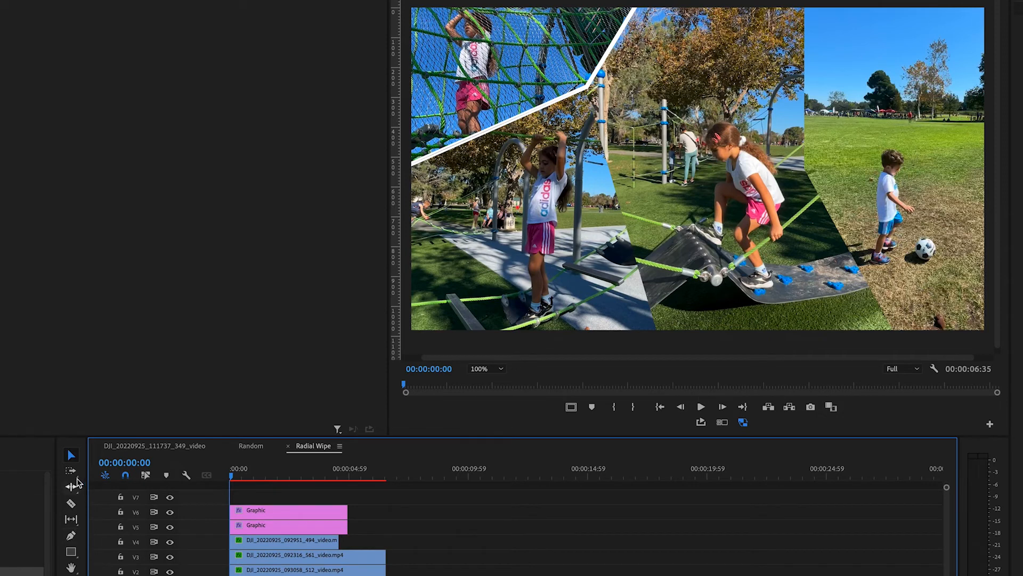
left_click(71, 535)
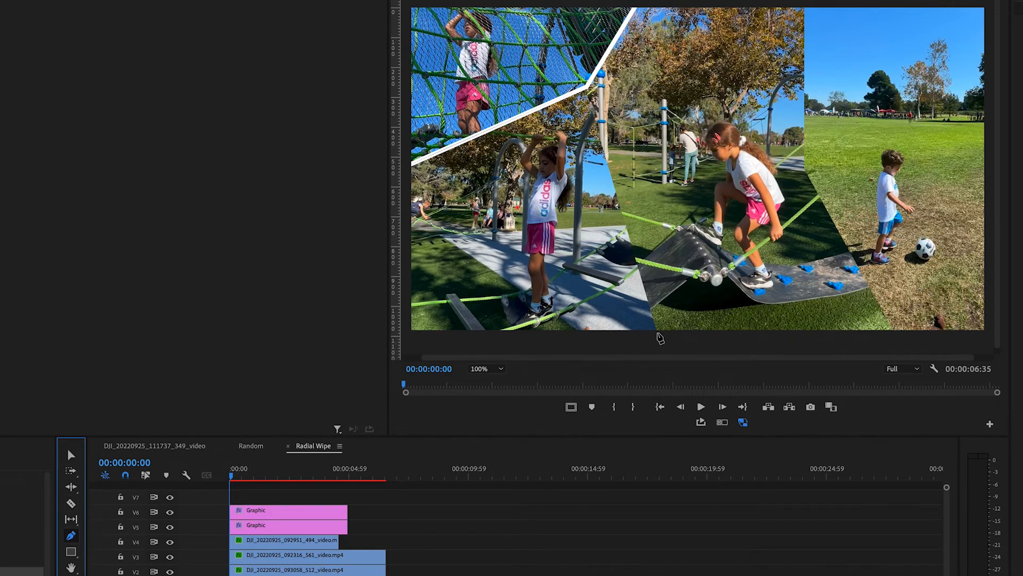
left_click(660, 336)
left_click(658, 333)
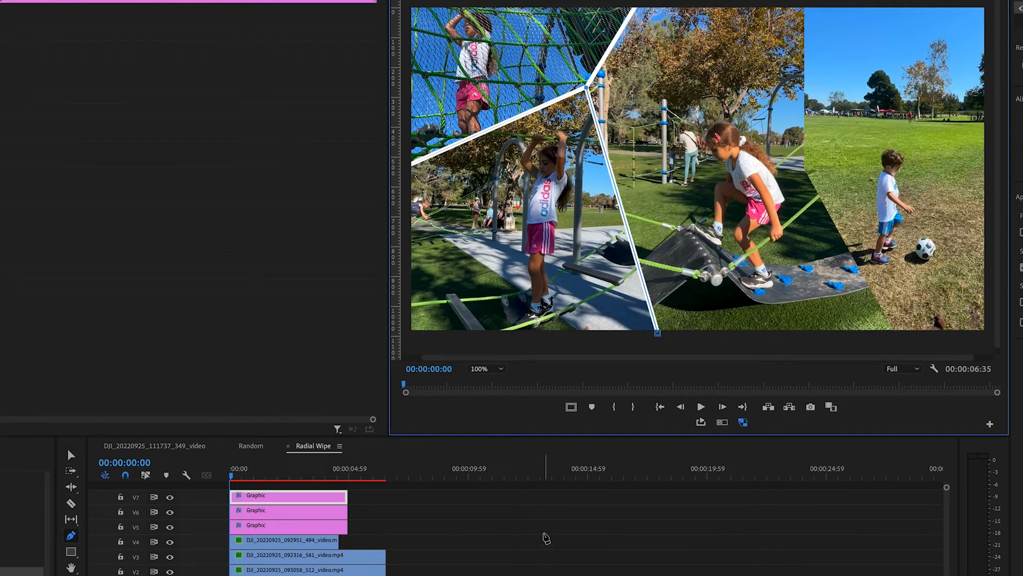
left_click(76, 456)
left_click(541, 527)
Draw a diagonal Pen tool divider along the lower boundary between the middle panel and the soccer panel
left_click(71, 535)
left_click(895, 335)
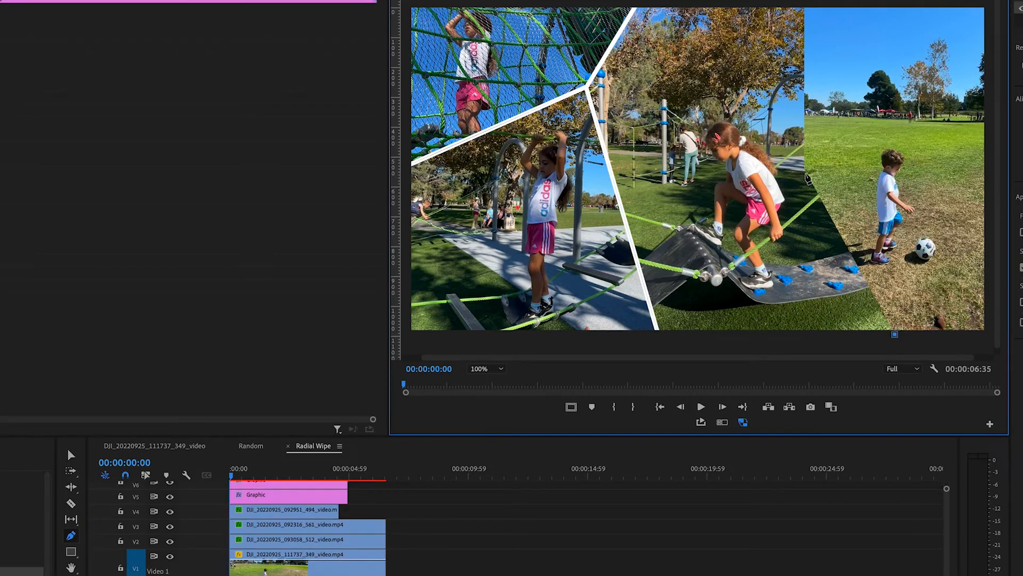
left_click(804, 171)
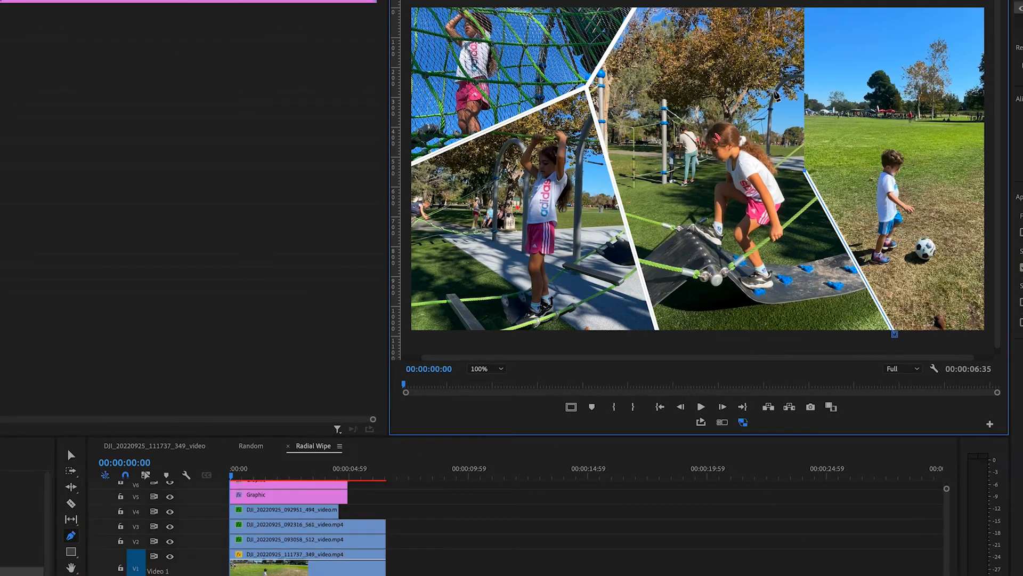
key("v")
left_click(806, 496)
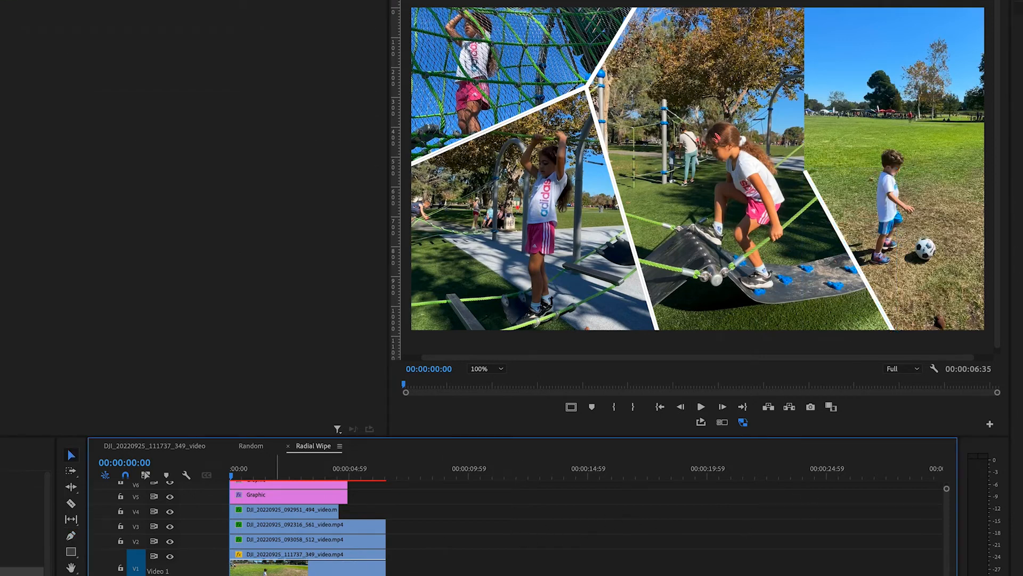
Draw a vertical Pen tool divider from the frame's top edge to the upper end of the soccer panel's diagonal divider
scroll(414, 538, "up", 3)
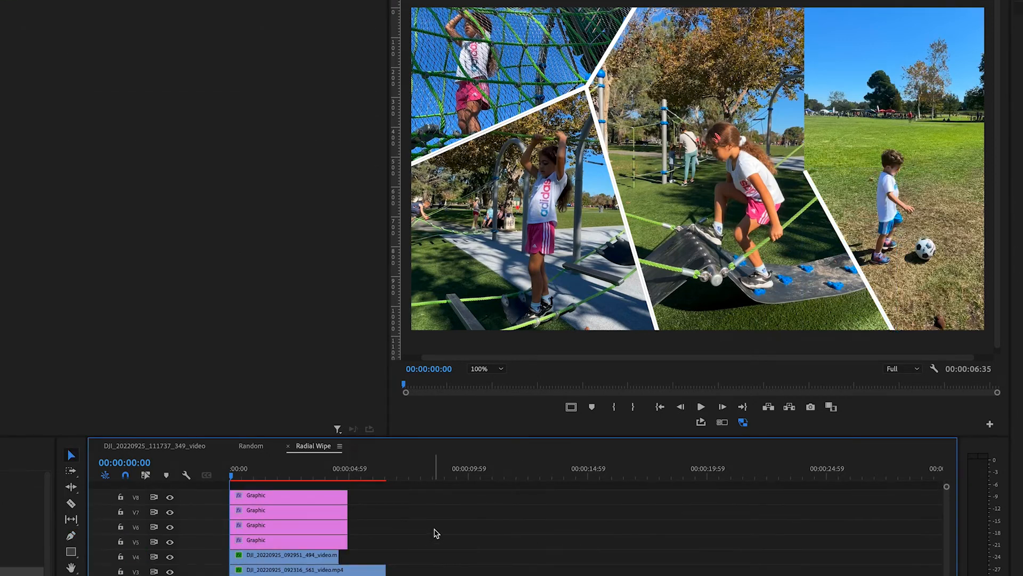
left_click(71, 535)
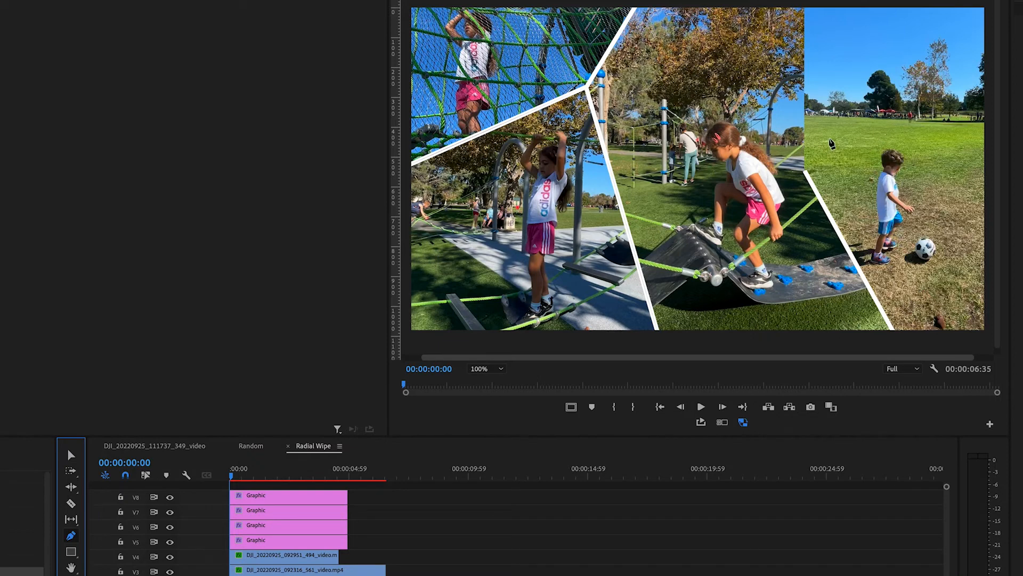
left_click(805, 4)
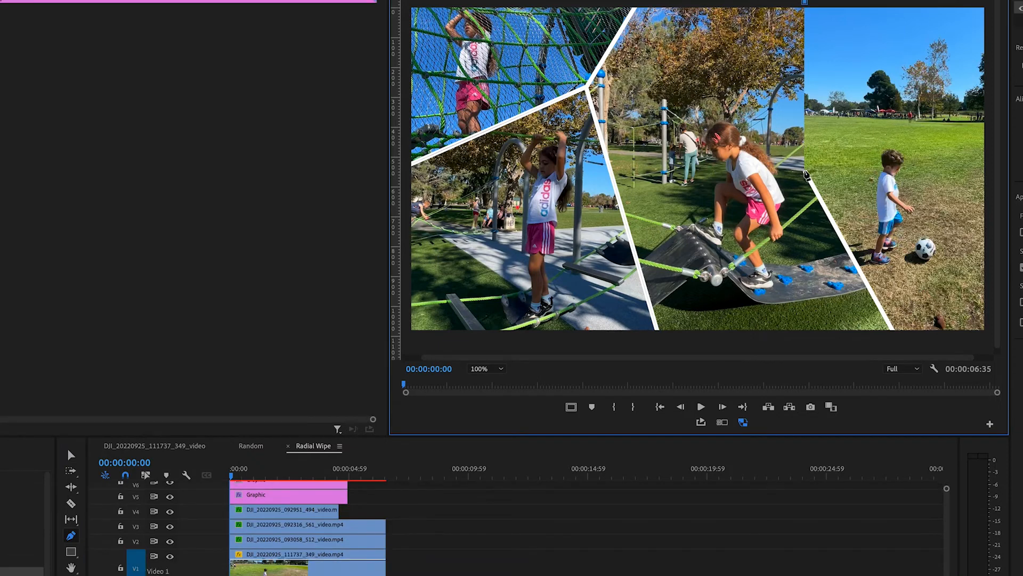
key("v")
left_click(713, 540)
scroll(276, 497, "up", 3)
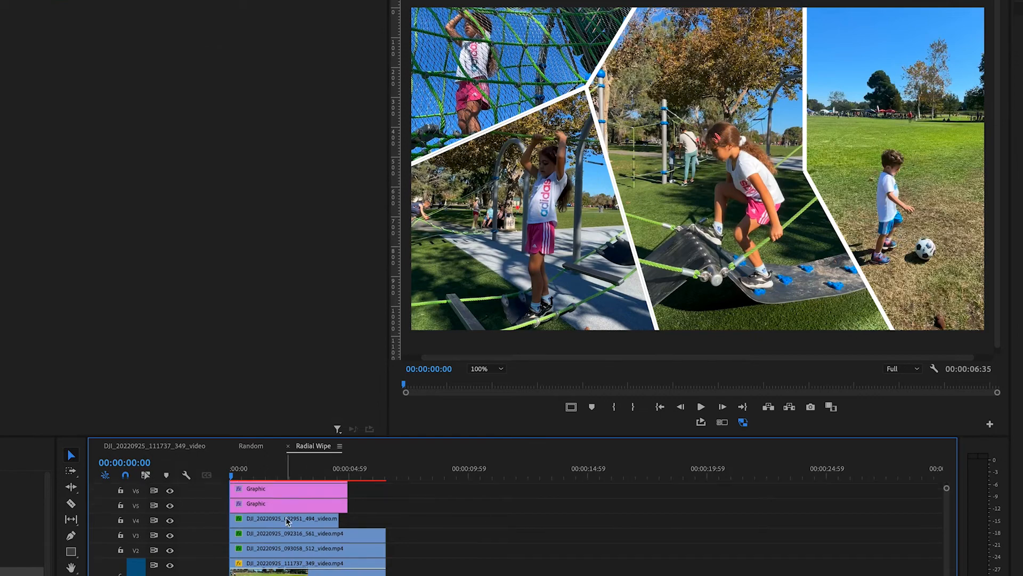
Set the vertical Motion Position of the vertical divider's graphic on the topmost track to 543
left_click(280, 497)
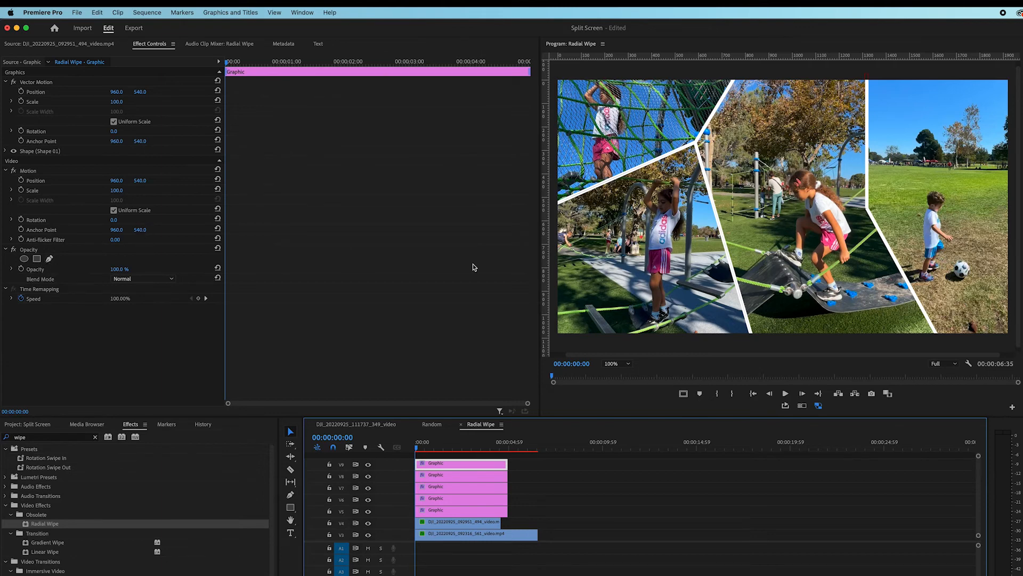
left_click_drag(140, 181, 146, 181)
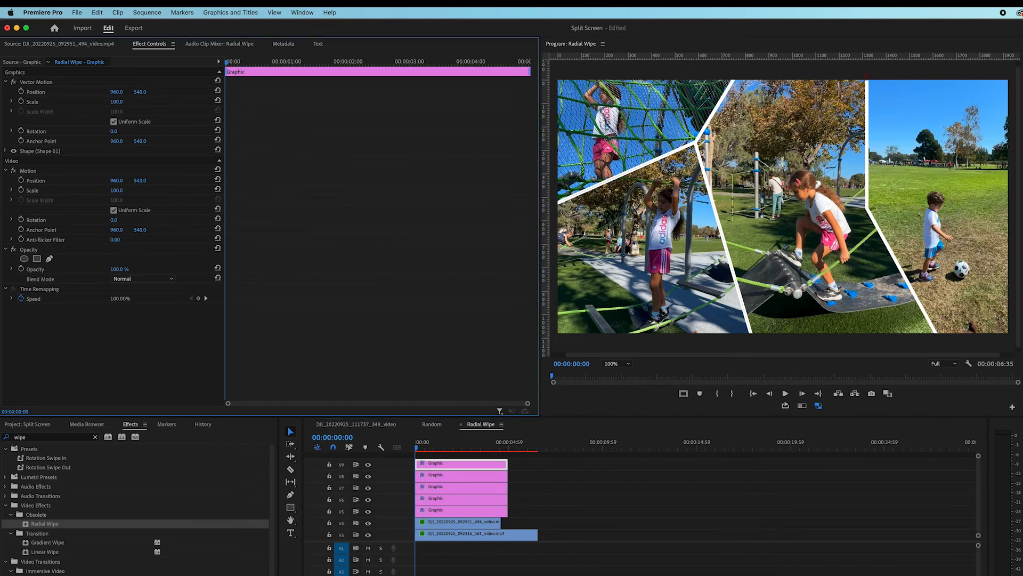
left_click(702, 493)
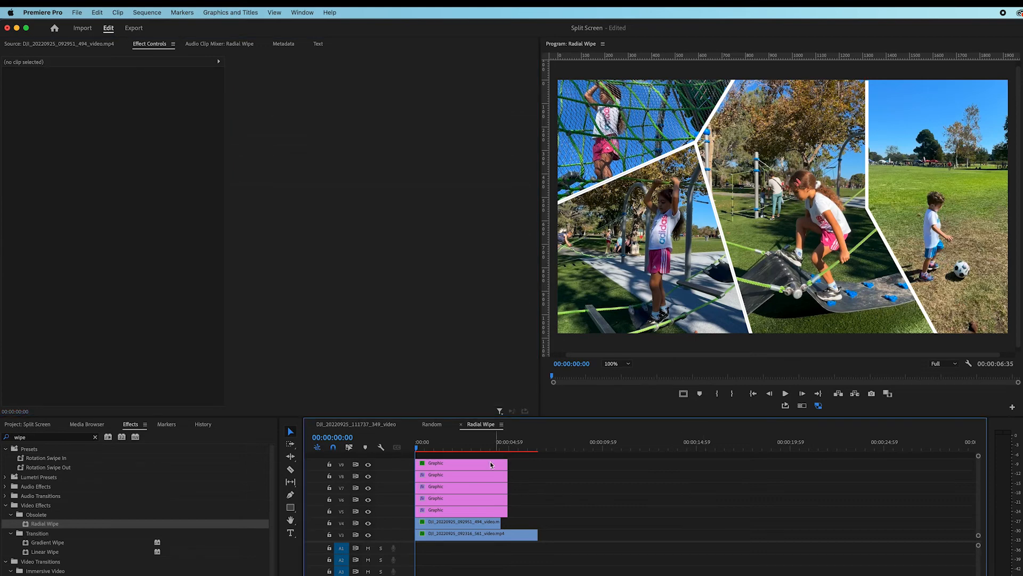
Trim the ends of the longer video clips on V1, V2 and V3 to match the end of the 092951_494 clip
scroll(527, 518, "down", 3)
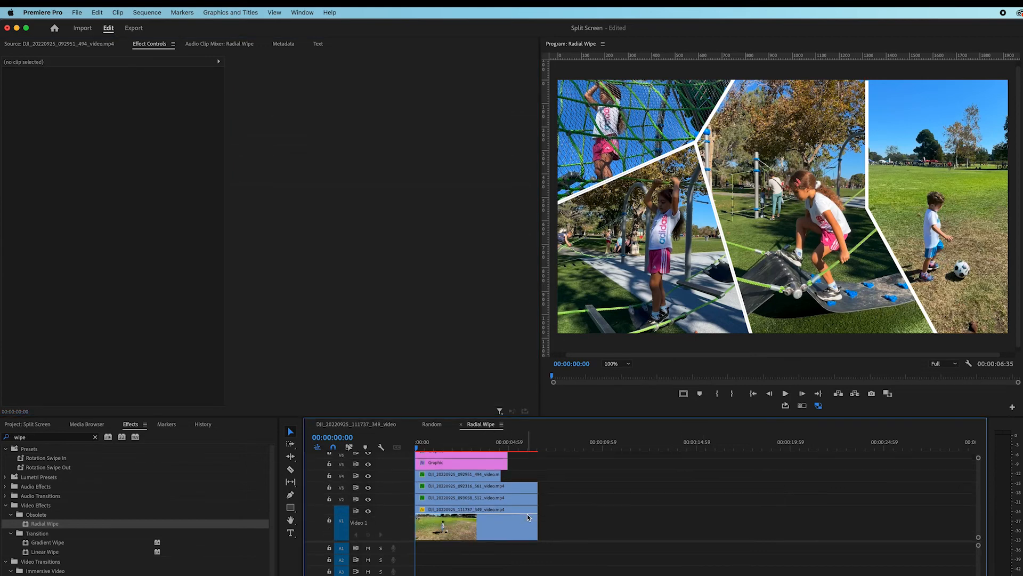
left_click_drag(563, 482, 520, 557)
left_click_drag(541, 488, 500, 509)
Move the playhead to 00:00:03:18 and render the sequence with Render In to Out
scroll(526, 482, "up", 2)
left_click(479, 447)
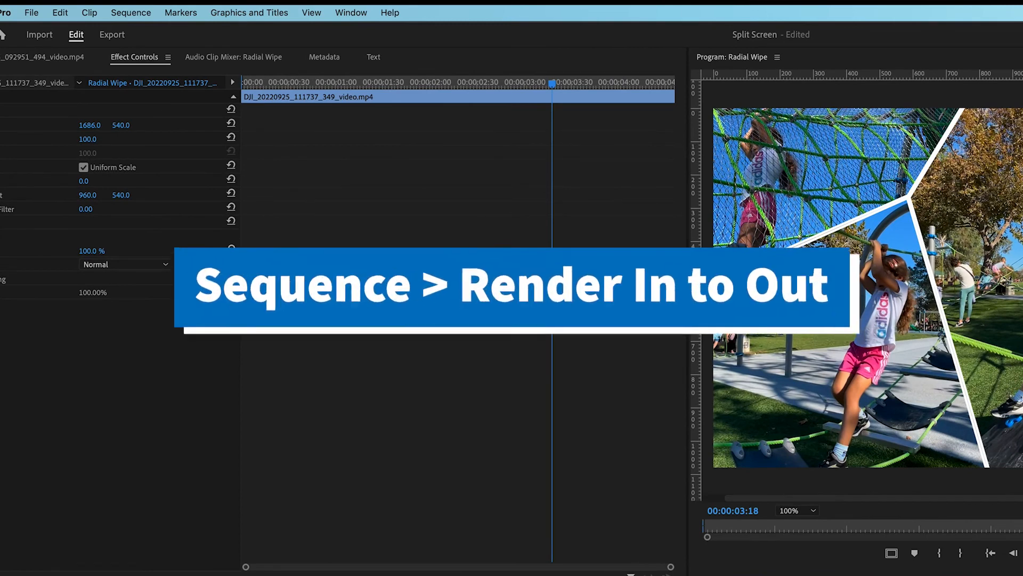
left_click(142, 9)
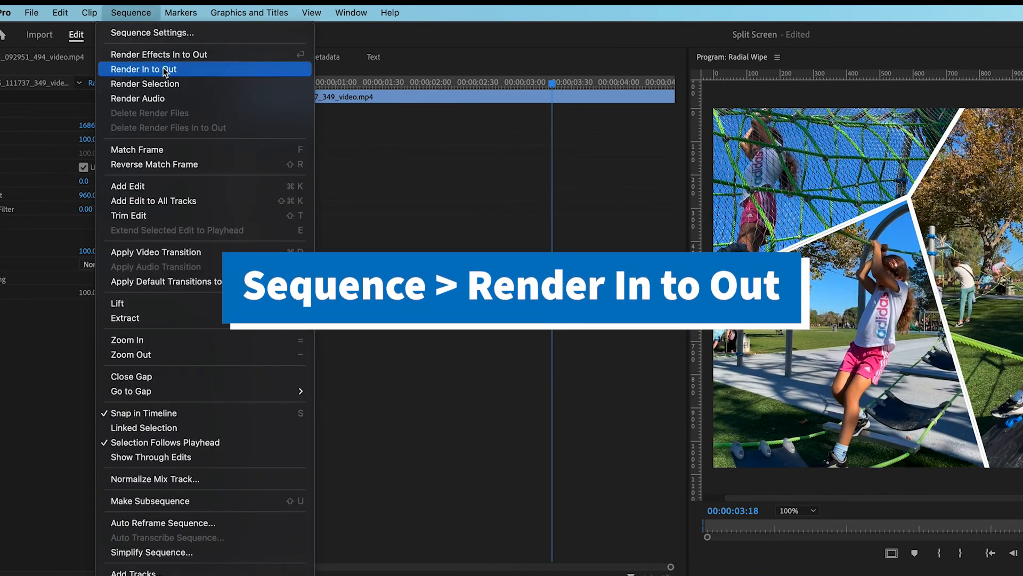
left_click(194, 72)
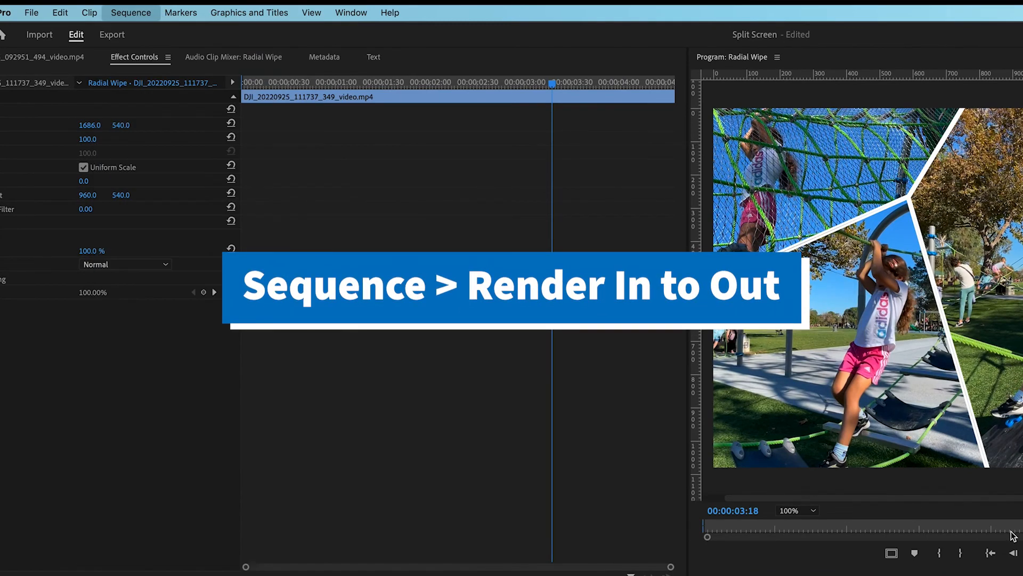